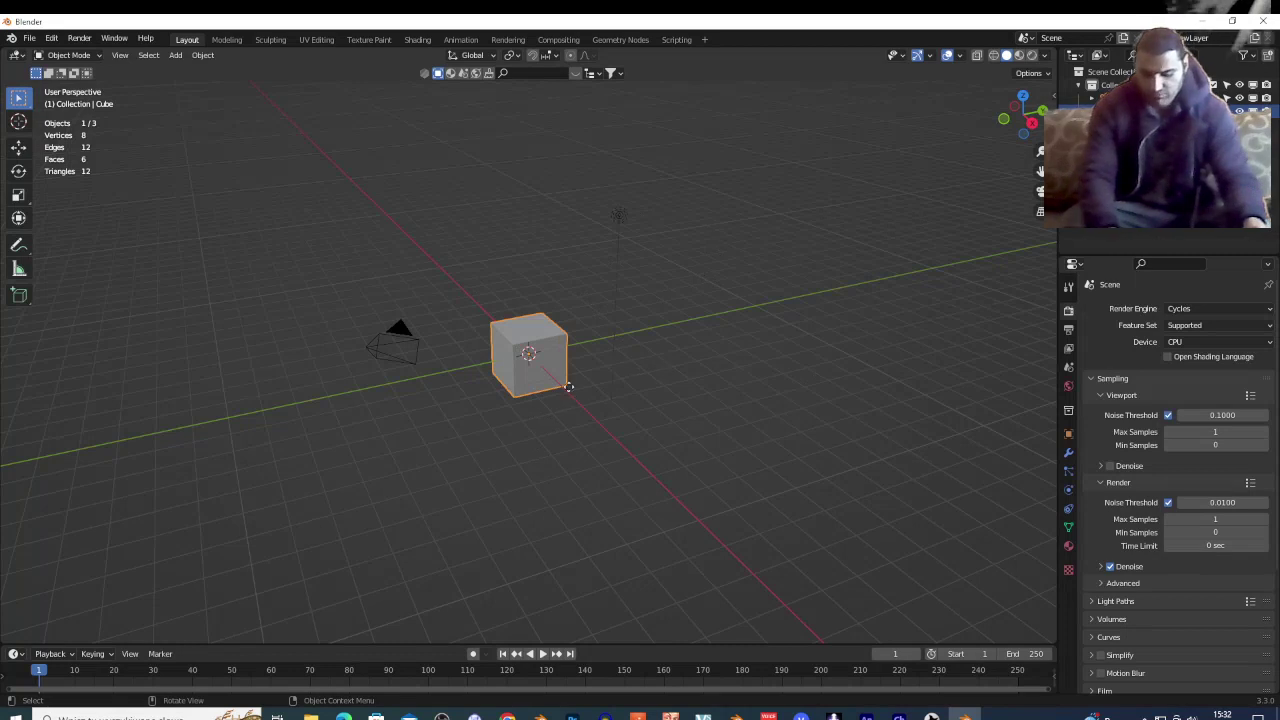
- Raise the default cube about 3.6 m along the Z axis above the origin
{"action": "key", "text": "g"}
{"action": "key", "text": "z"}
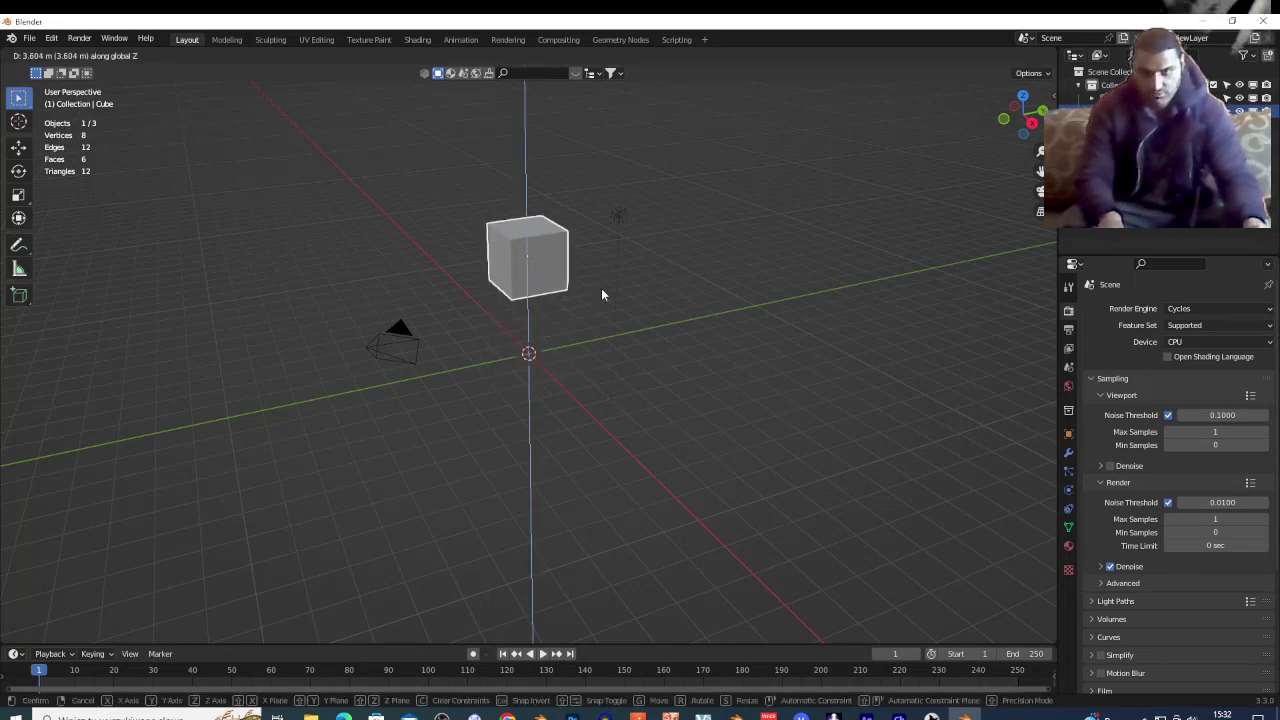
{"action": "left_click", "coordinate": [600, 291]}
- Add a mesh plane at the origin and scale it up into a large floor beneath the cube
{"action": "key", "text": "shift+a"}
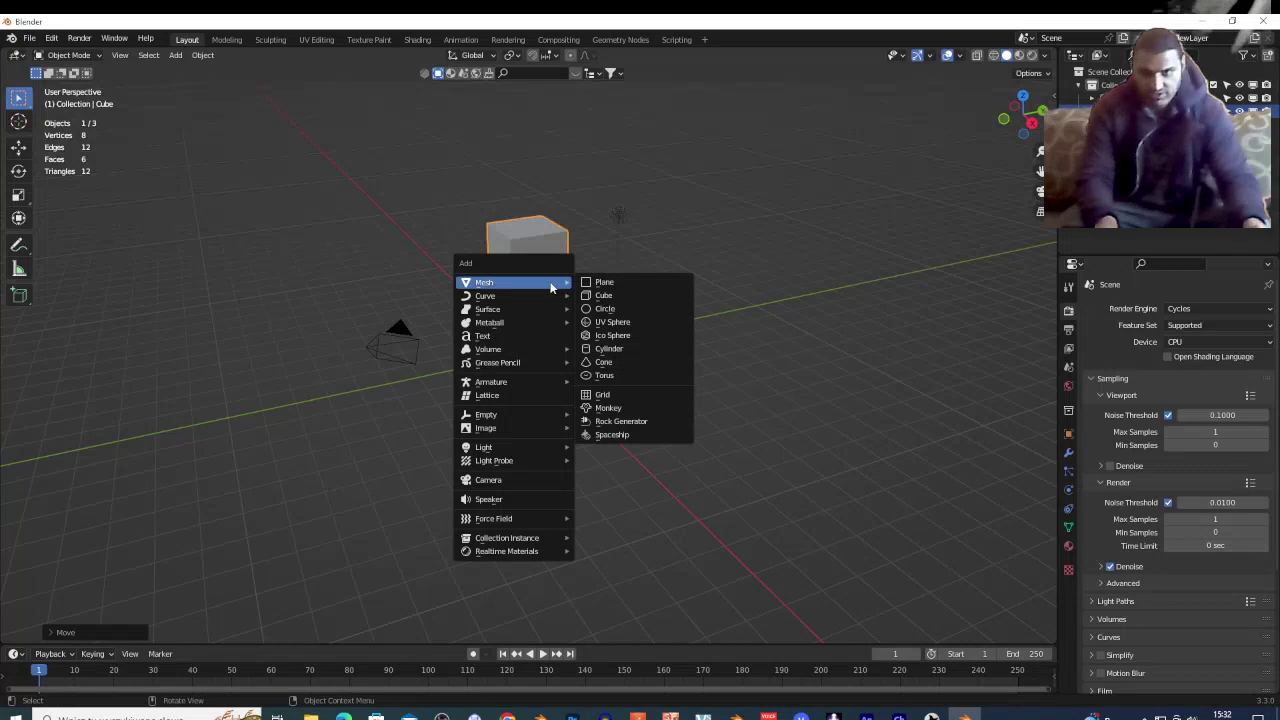
{"action": "left_click", "coordinate": [619, 284]}
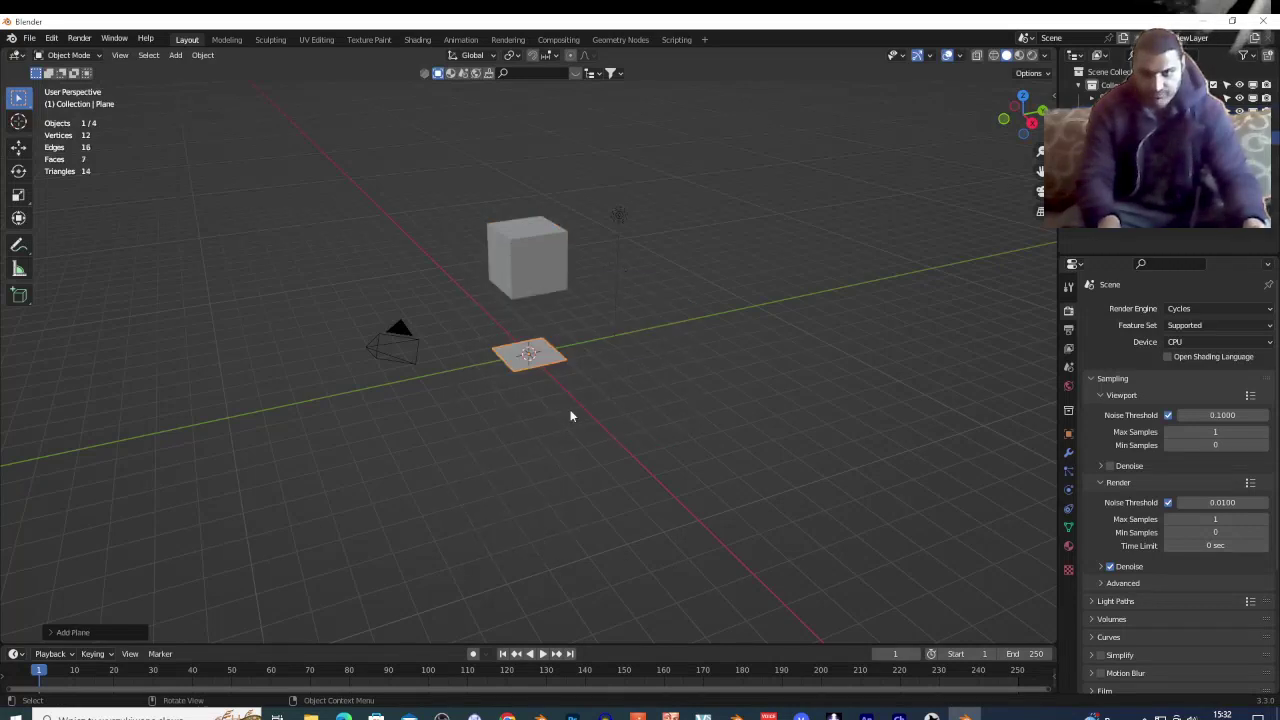
{"action": "key", "text": "s"}
{"action": "left_click", "coordinate": [140, 440]}
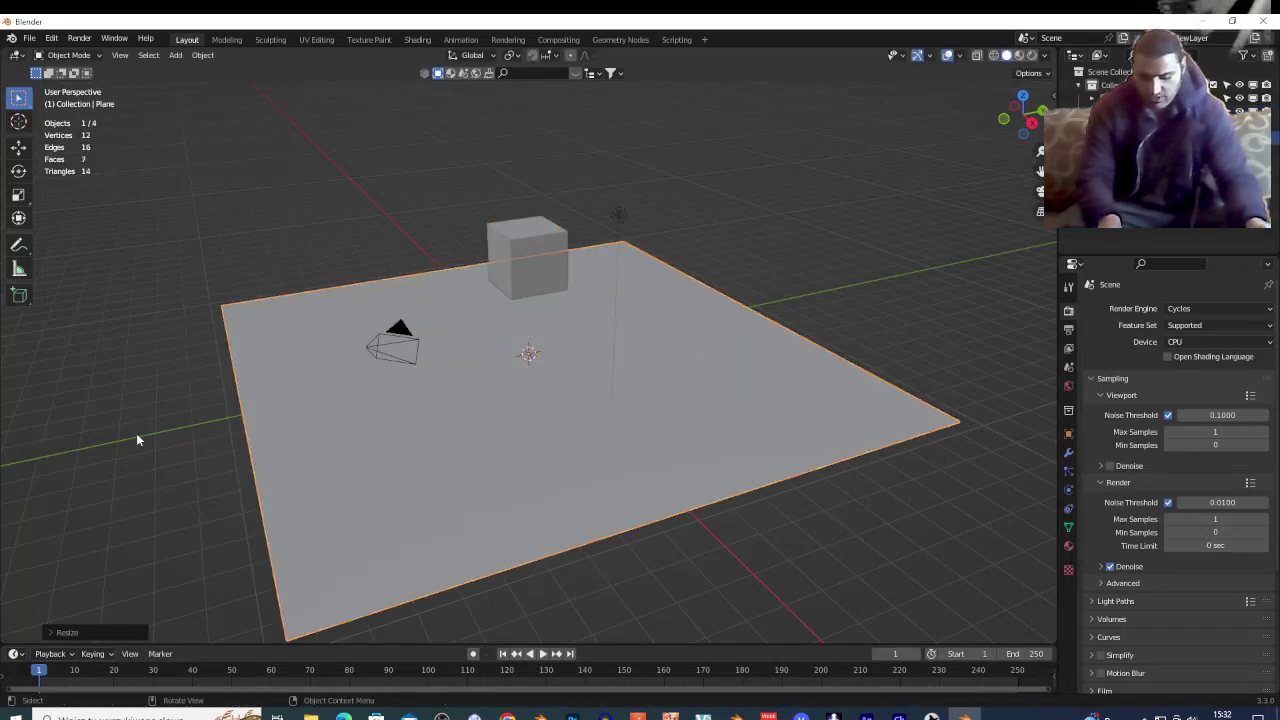
- Subdivide the whole floor plane mesh seven times to make a dense grid
{"action": "key", "text": "shift+grave"}
{"action": "key", "text": "w"}
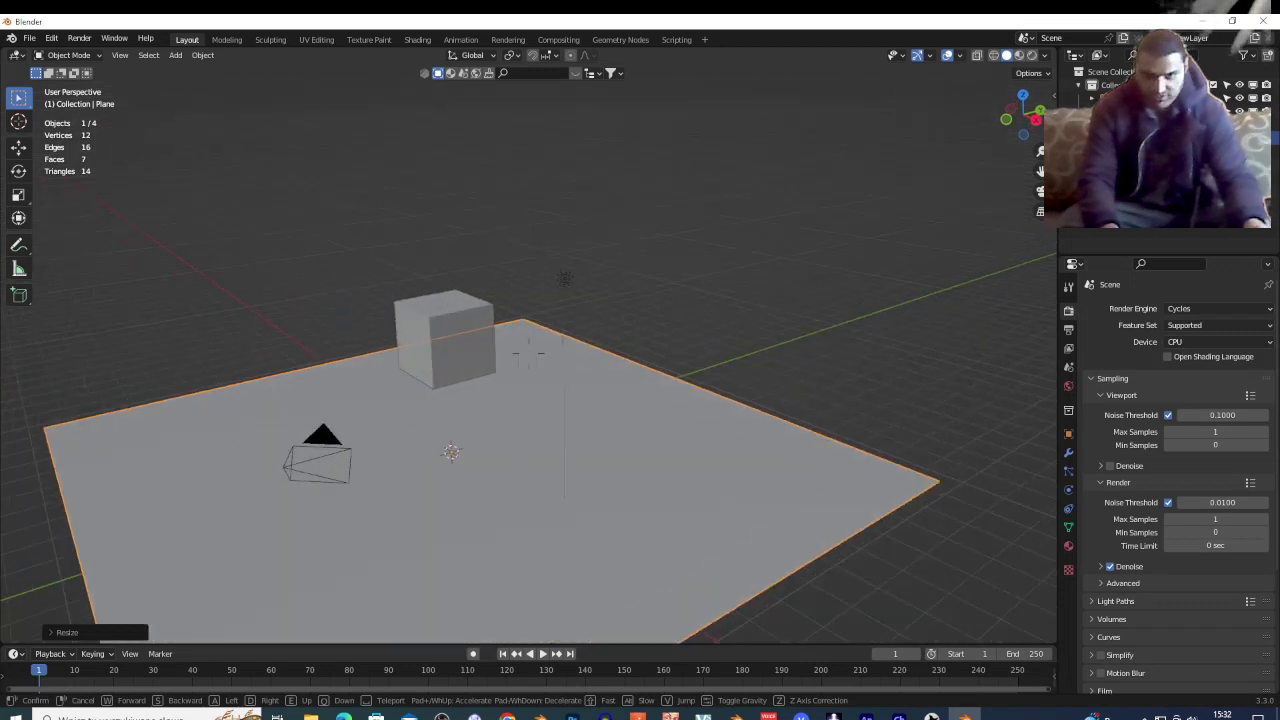
{"action": "key", "text": "w"}
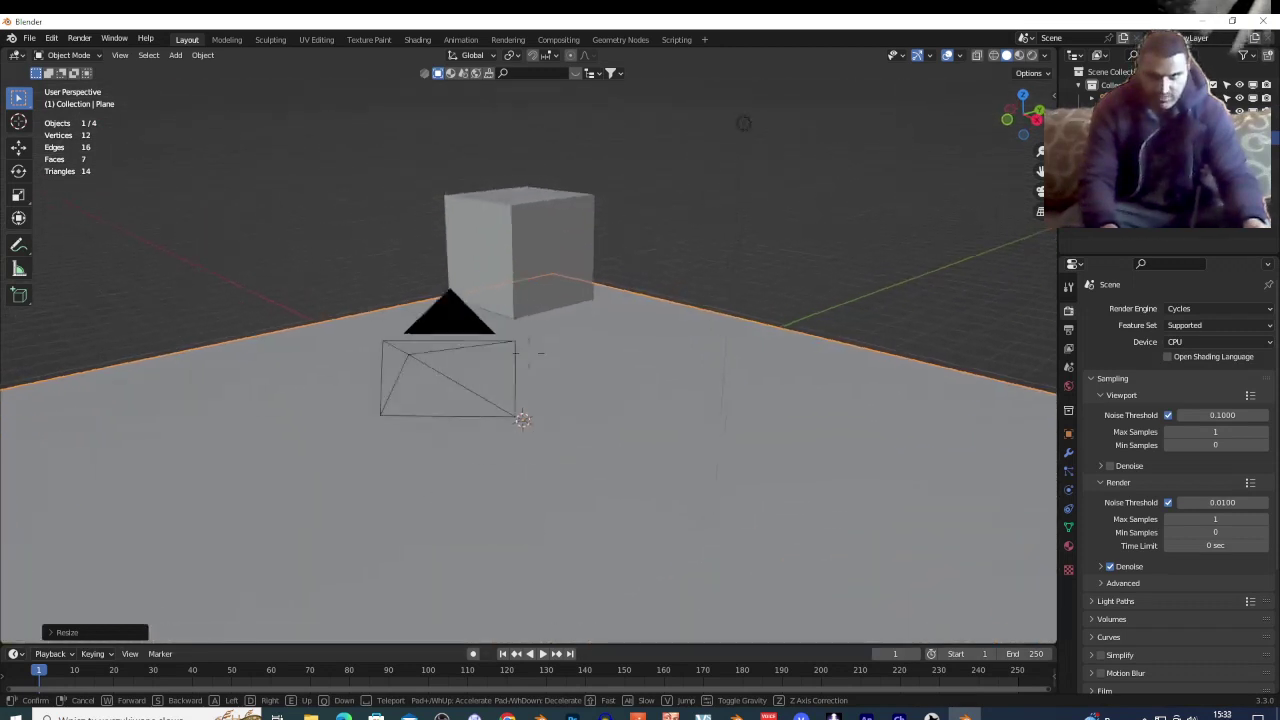
{"action": "key", "text": "w"}
{"action": "left_click", "coordinate": [887, 557]}
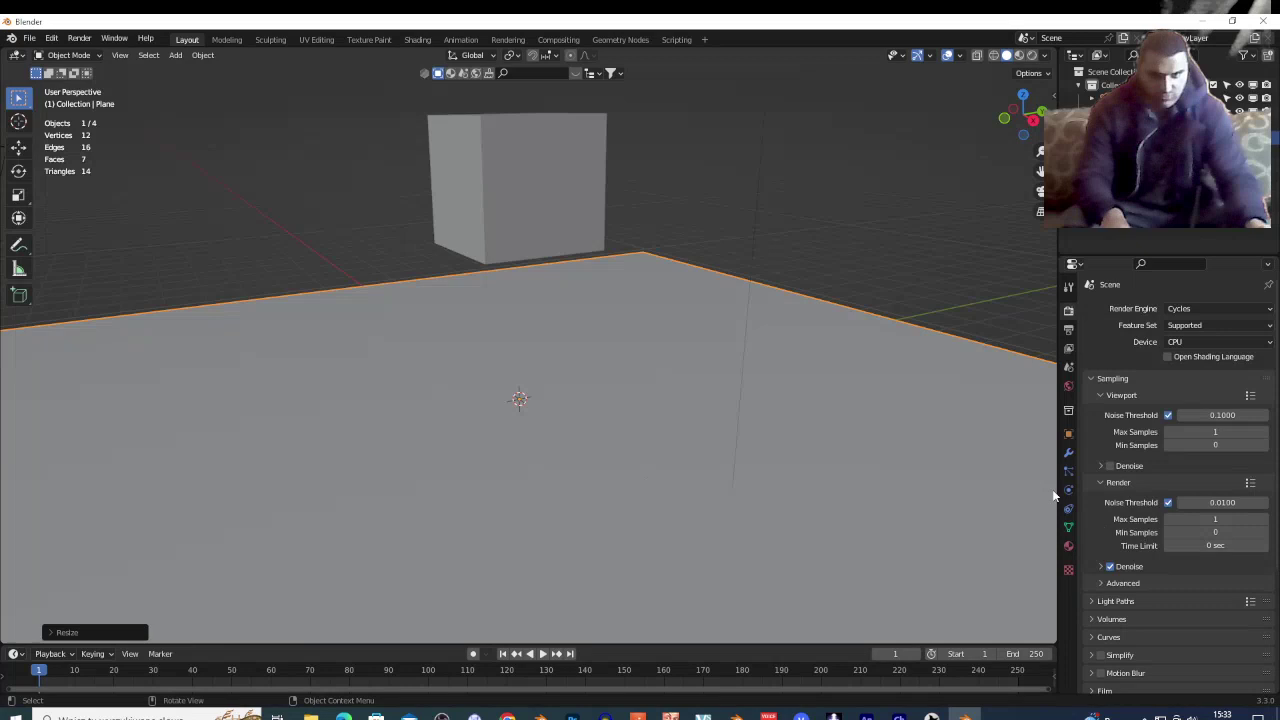
{"action": "left_click", "coordinate": [1068, 527]}
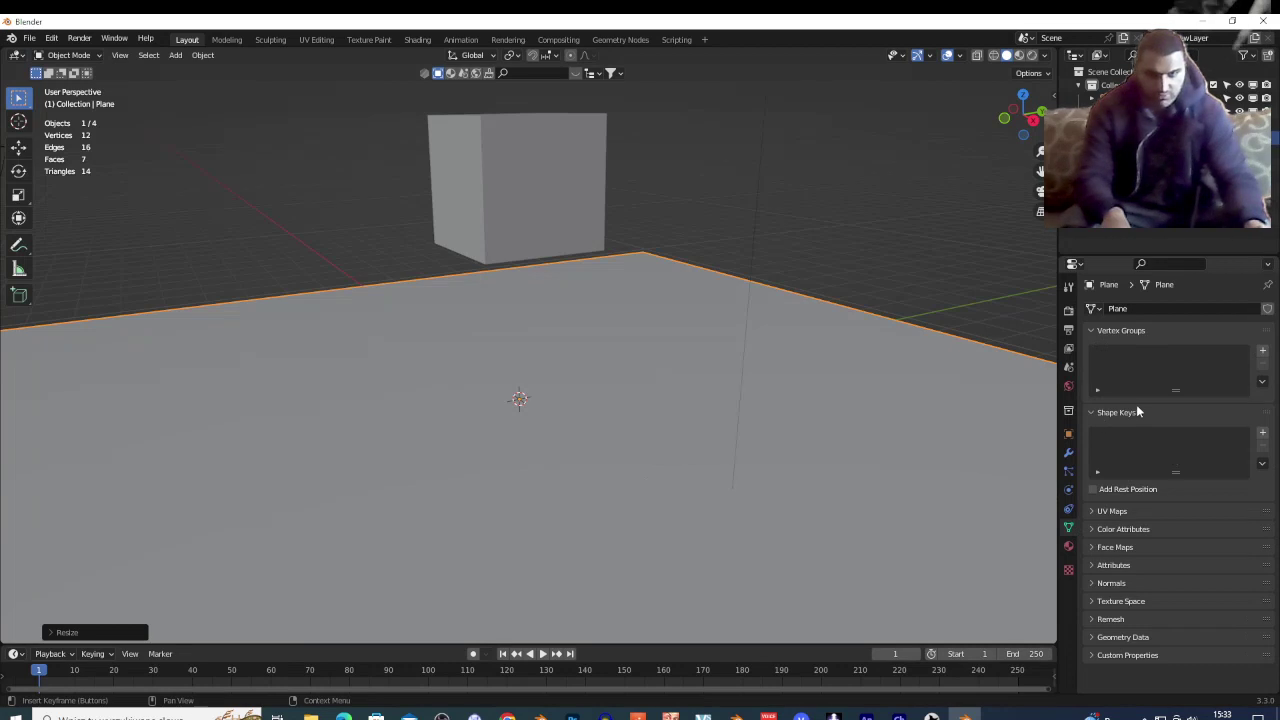
{"action": "middle_click_drag", "start_coordinate": [640, 457], "coordinate": [640, 430]}
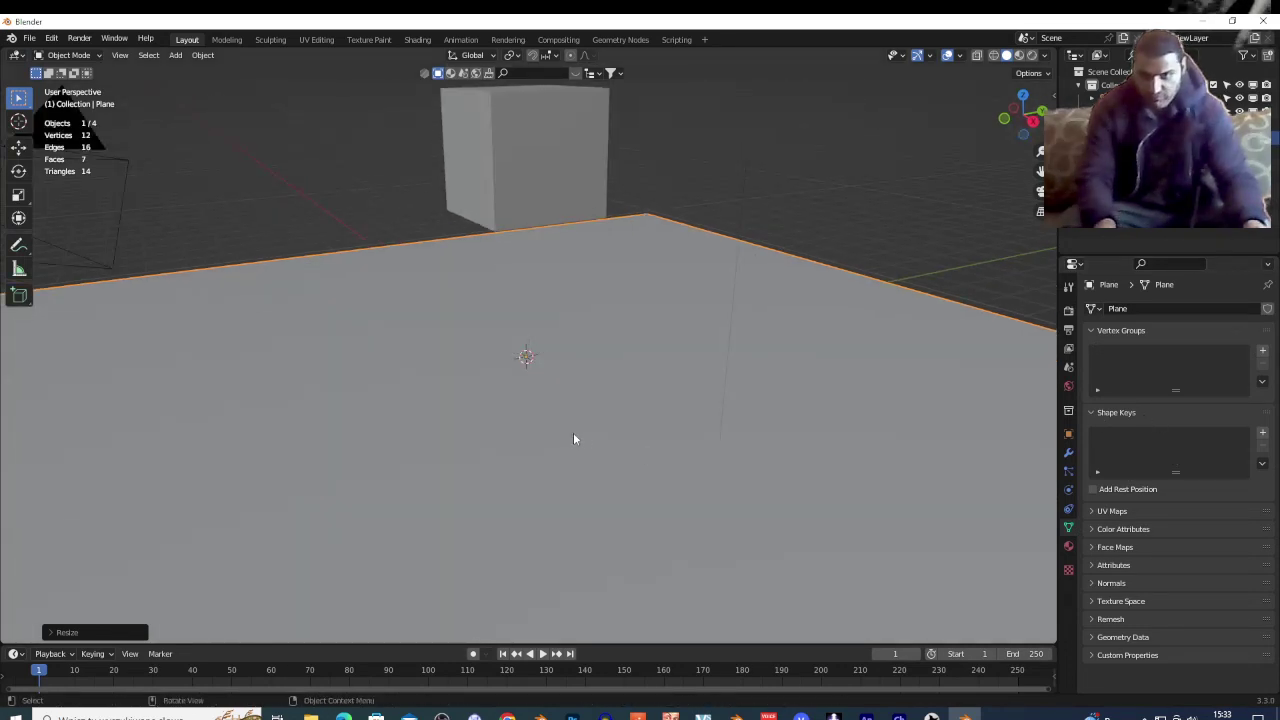
{"action": "key", "text": "Tab"}
{"action": "right_click", "coordinate": [565, 397]}
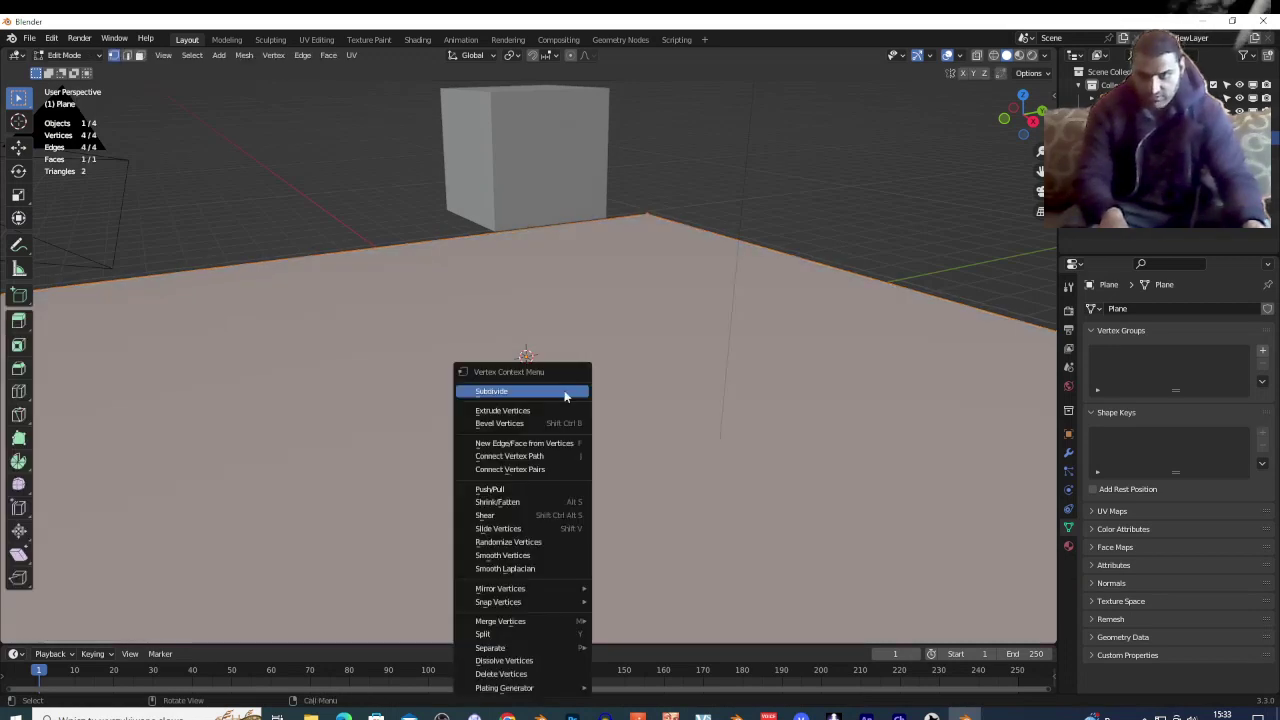
{"action": "left_click", "coordinate": [564, 392]}
{"action": "right_click", "coordinate": [566, 390]}
{"action": "left_click", "coordinate": [566, 389]}
{"action": "right_click", "coordinate": [566, 389]}
{"action": "left_click", "coordinate": [566, 389]}
{"action": "right_click", "coordinate": [566, 389]}
{"action": "left_click", "coordinate": [566, 388]}
{"action": "right_click", "coordinate": [566, 388]}
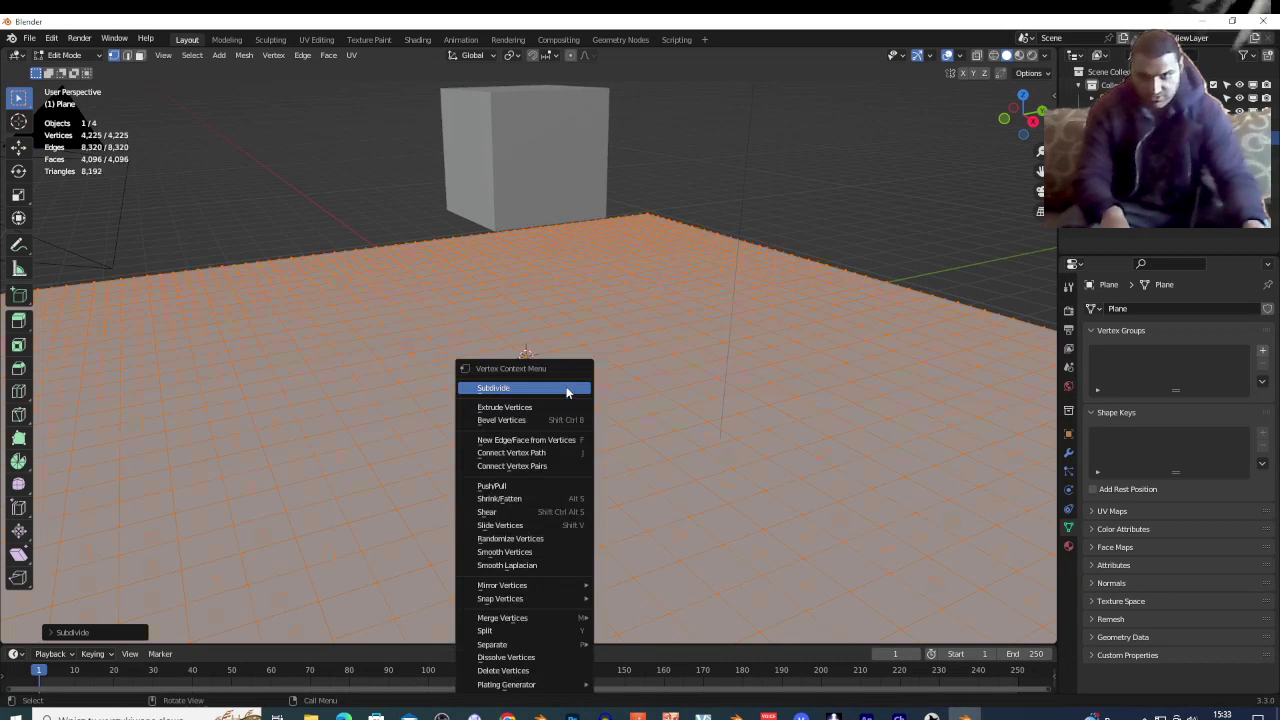
{"action": "left_click", "coordinate": [566, 390]}
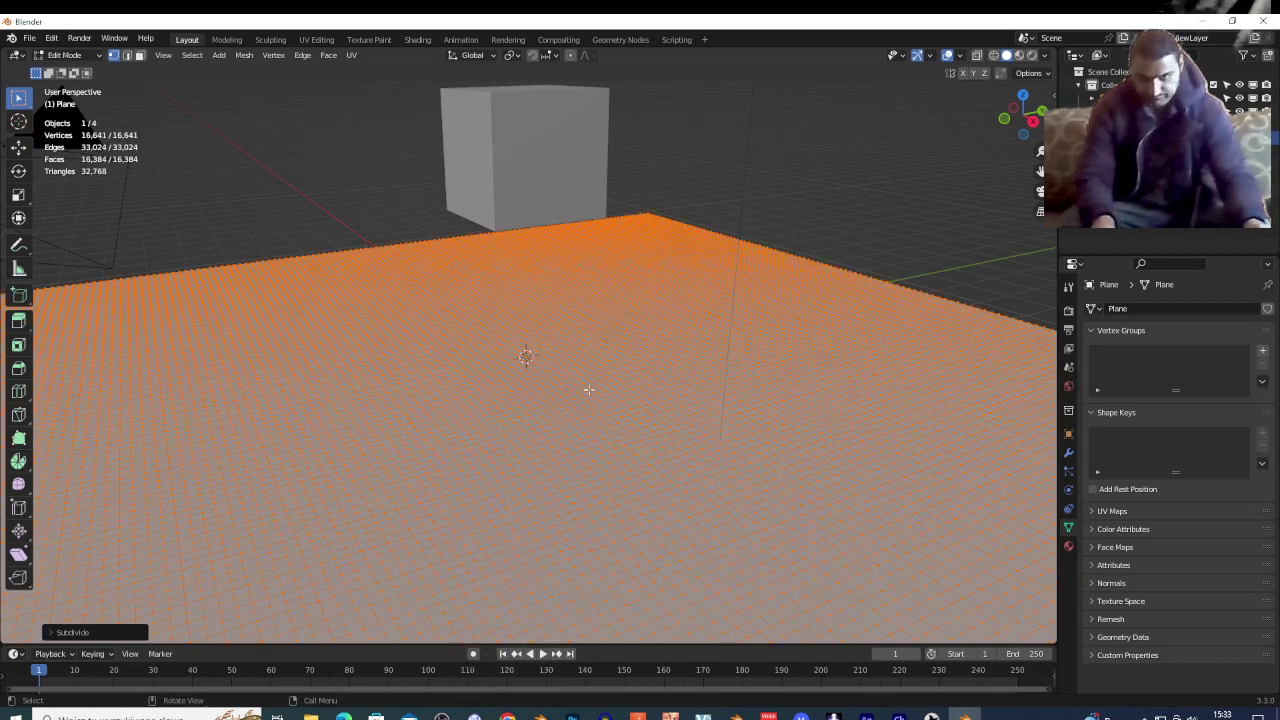
- Return to Object Mode and add a Basis shape key plus a second shape key to the plane
{"action": "key", "text": "Tab"}
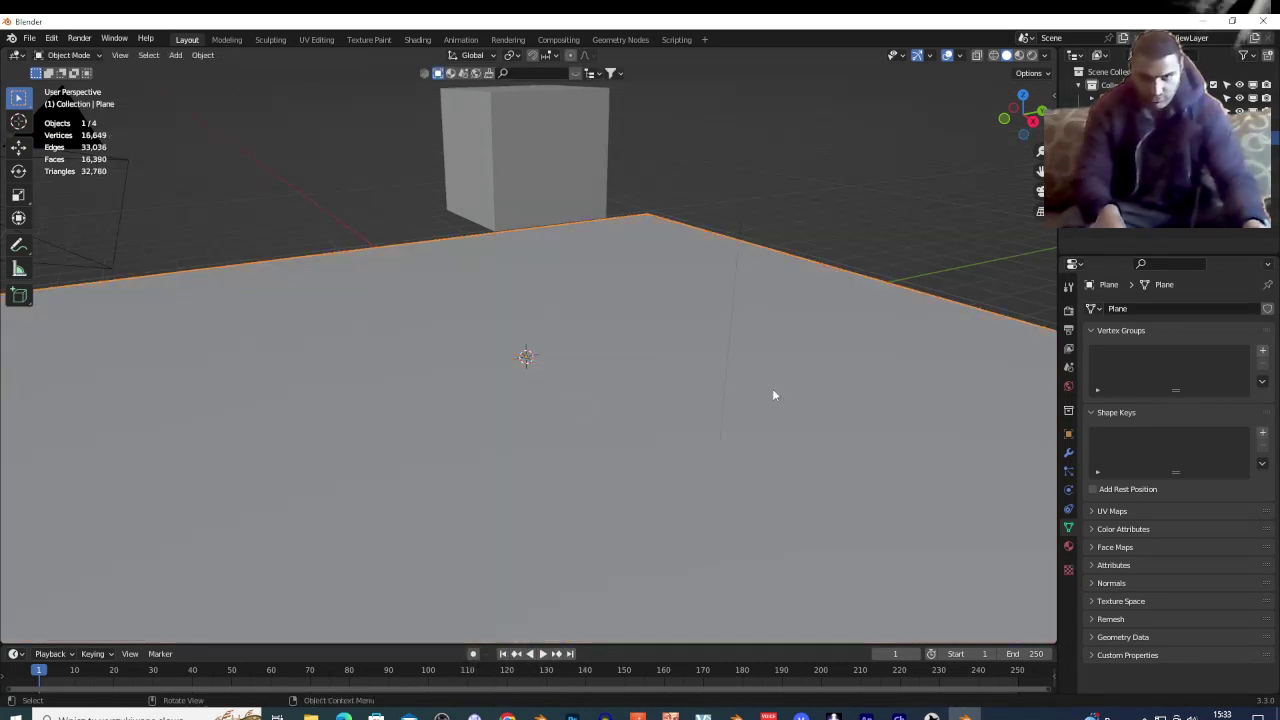
{"action": "left_click", "coordinate": [1263, 434]}
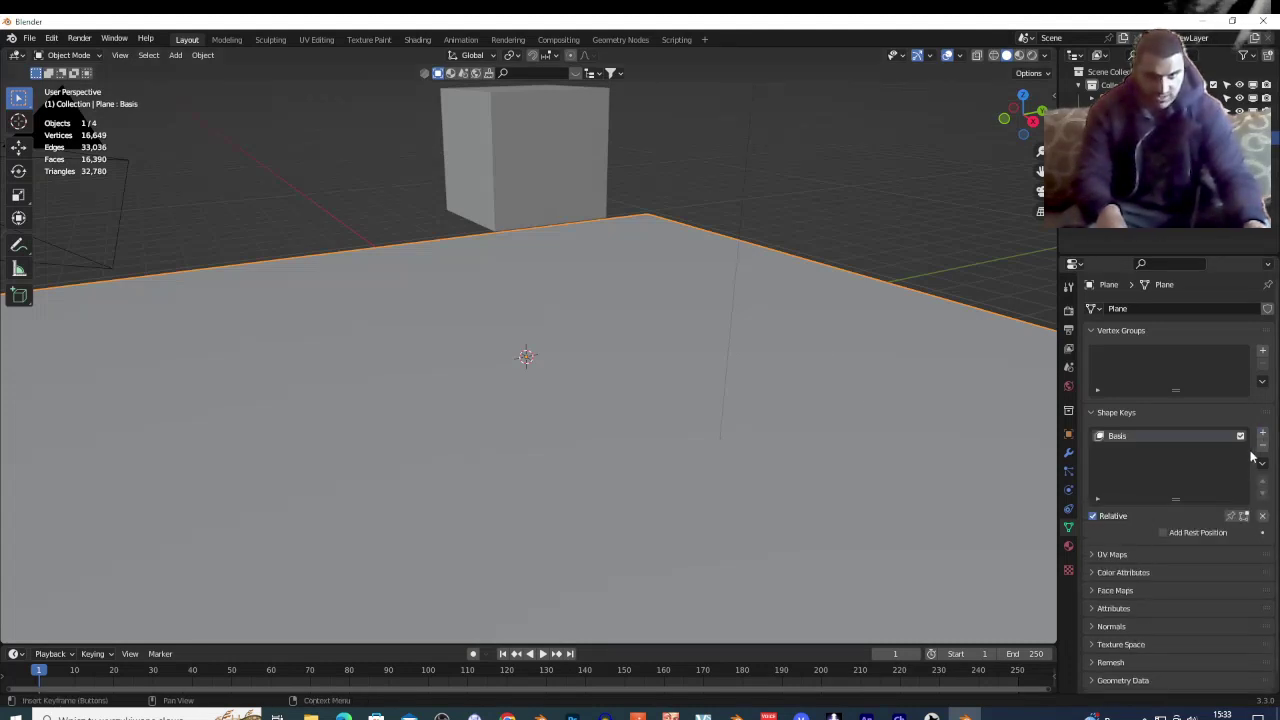
{"action": "left_click", "coordinate": [1263, 434]}
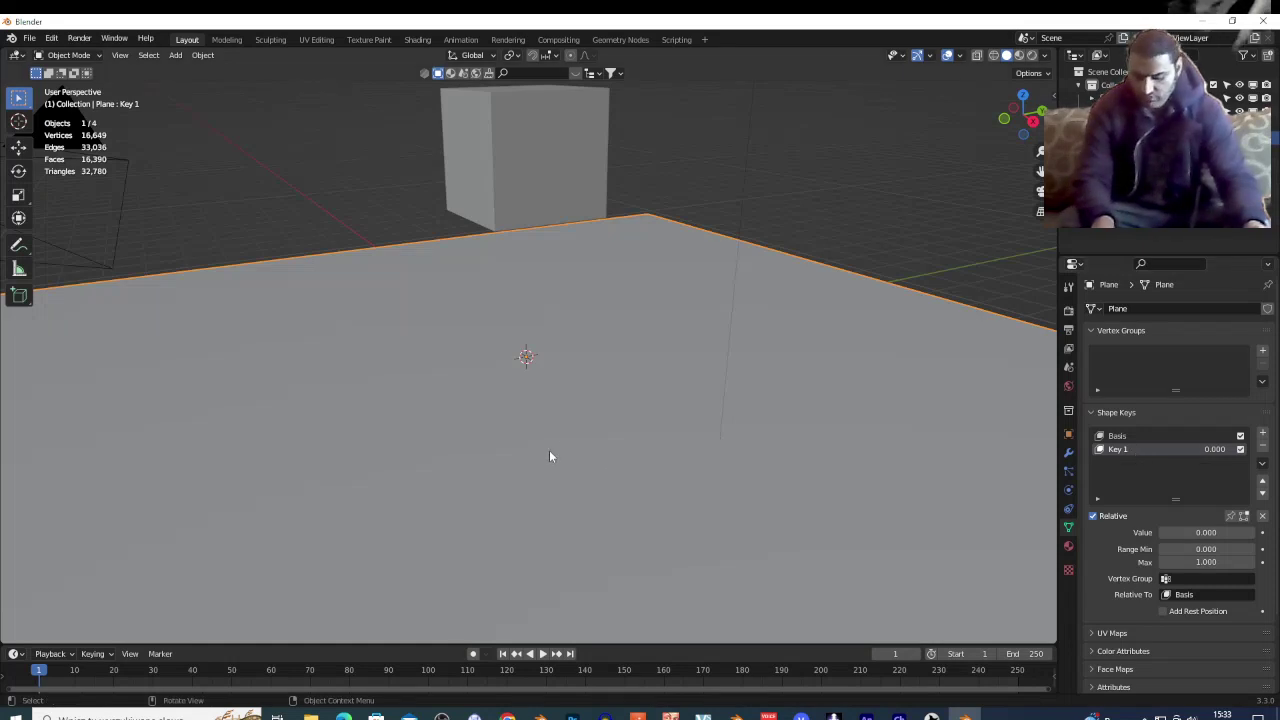
- With Key 1 active, select a rectangular patch of vertices near the plane's centre and lower it along Z into a recess
{"action": "key", "text": "Tab"}
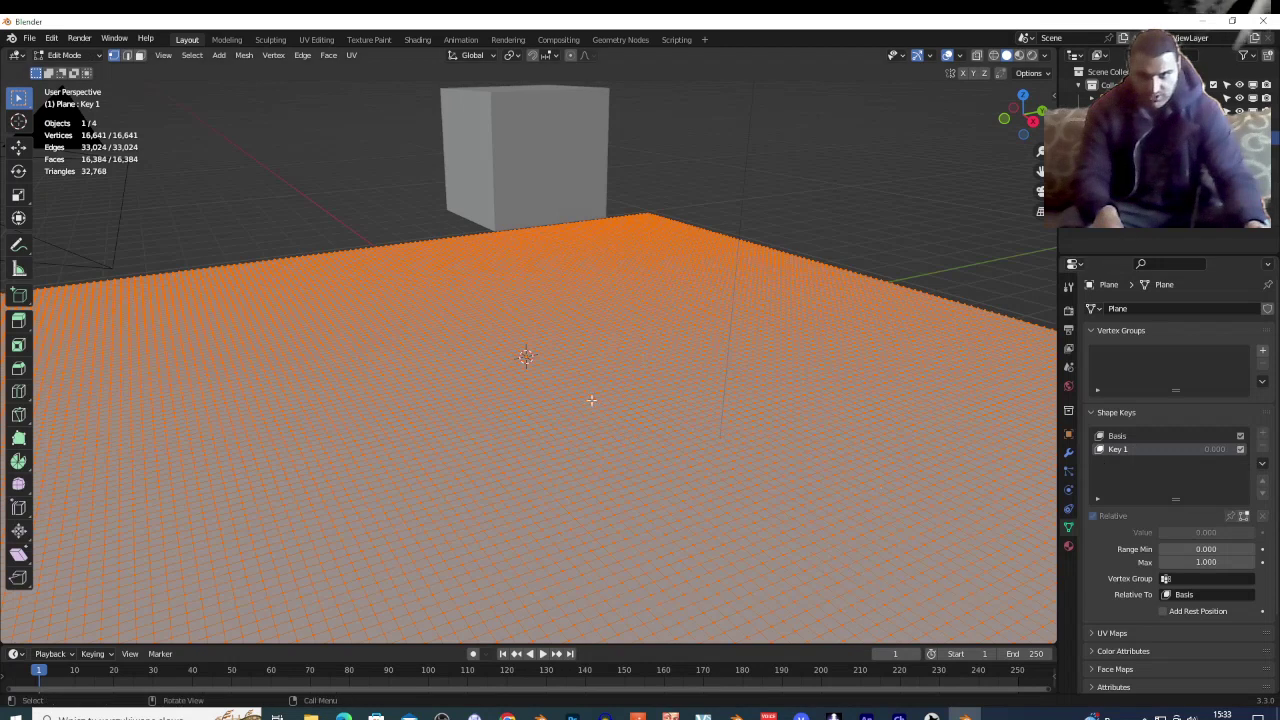
{"action": "left_click_drag", "start_coordinate": [481, 391], "coordinate": [650, 465]}
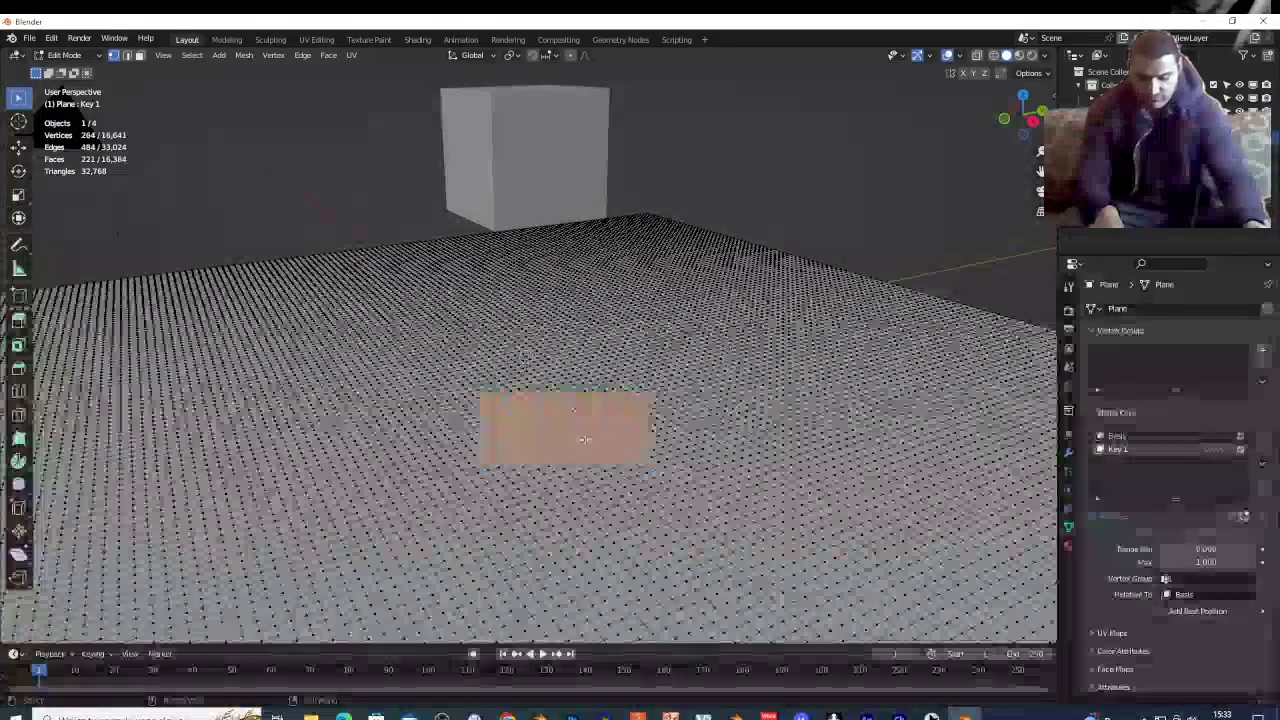
{"action": "key", "text": "g"}
{"action": "key", "text": "z"}
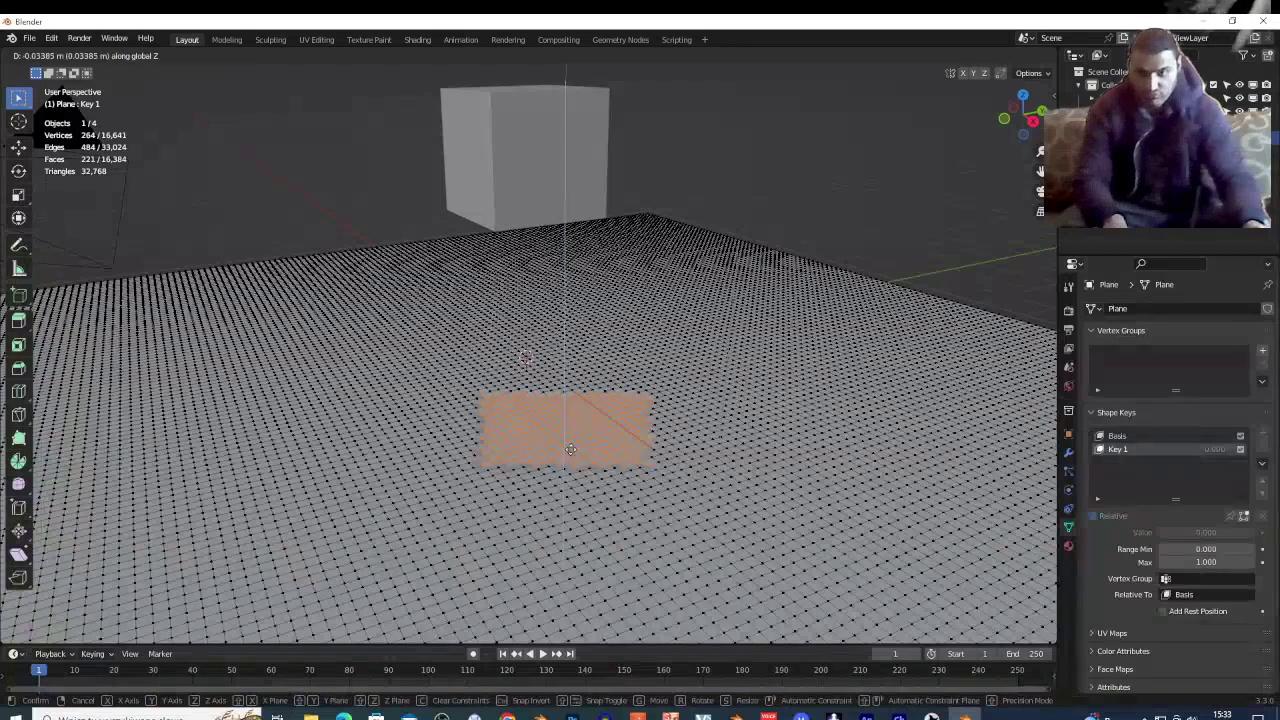
{"action": "left_click", "coordinate": [565, 441]}
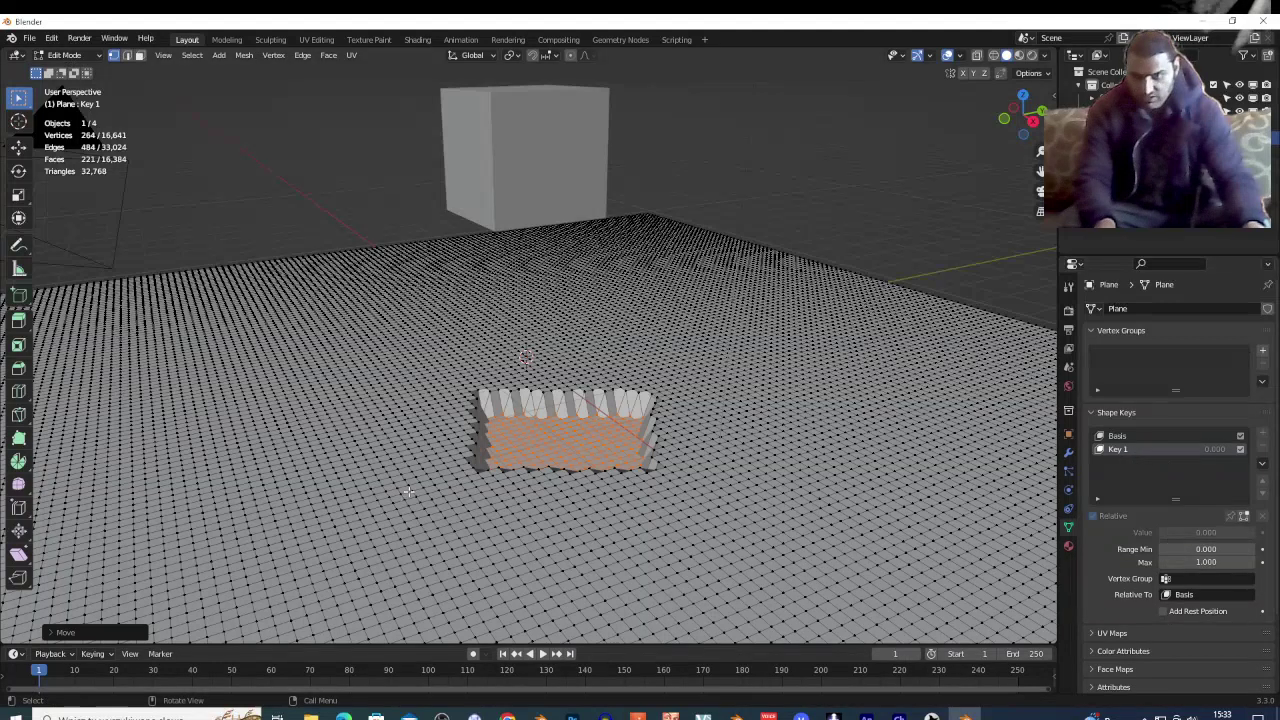
- Set the Key 1 shape key value to 1.000 in Object Mode and examine the recess from several sides
{"action": "key", "text": "Tab"}
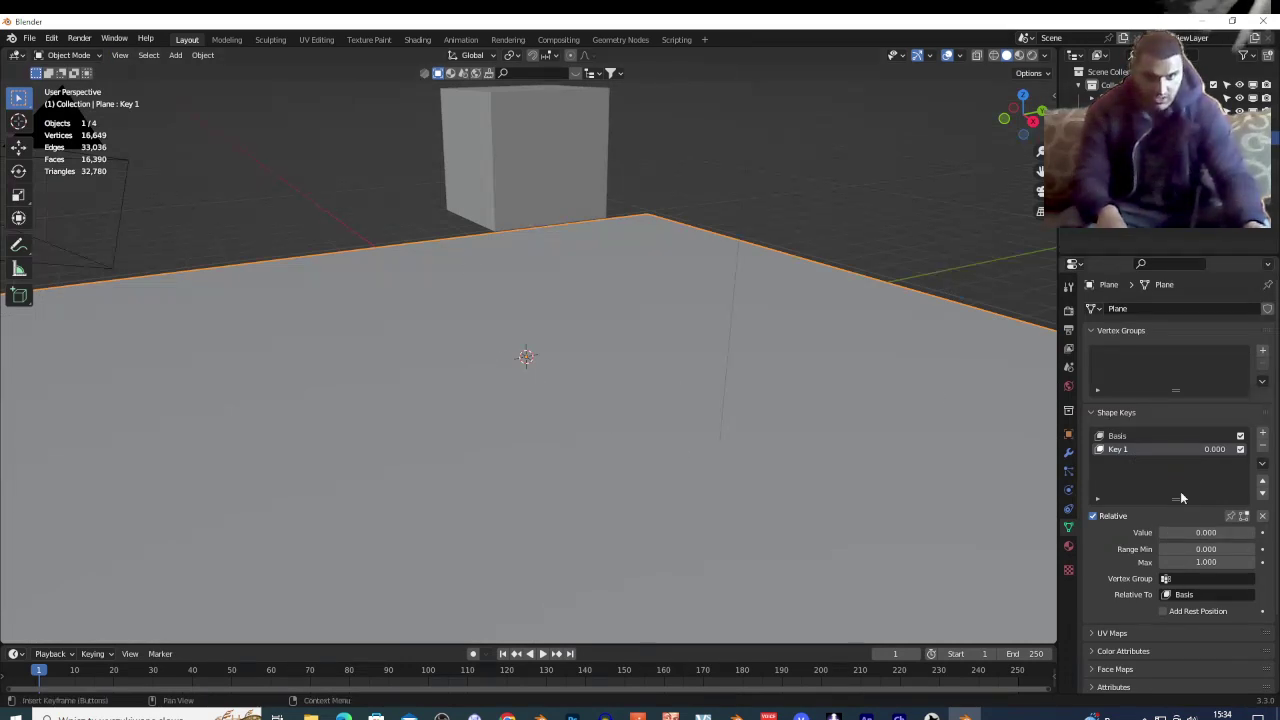
{"action": "left_click_drag", "start_coordinate": [1188, 530], "coordinate": [1262, 531]}
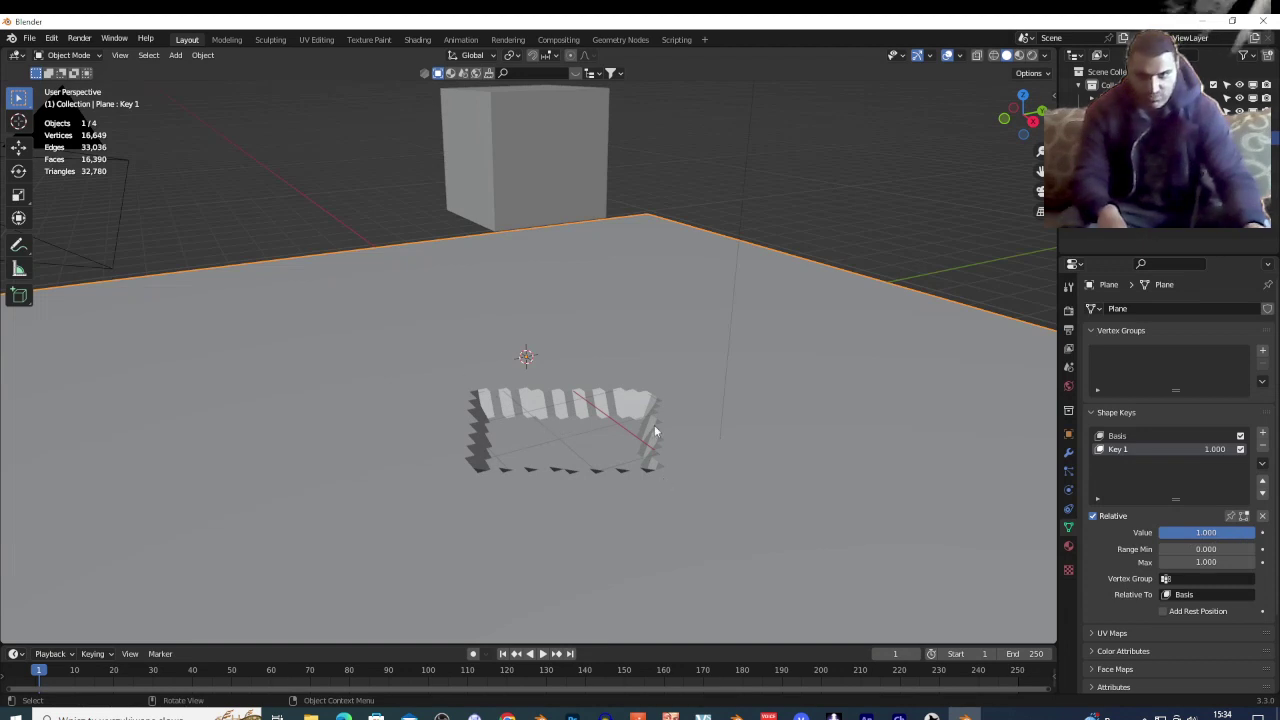
{"action": "key", "text": "shift+grave"}
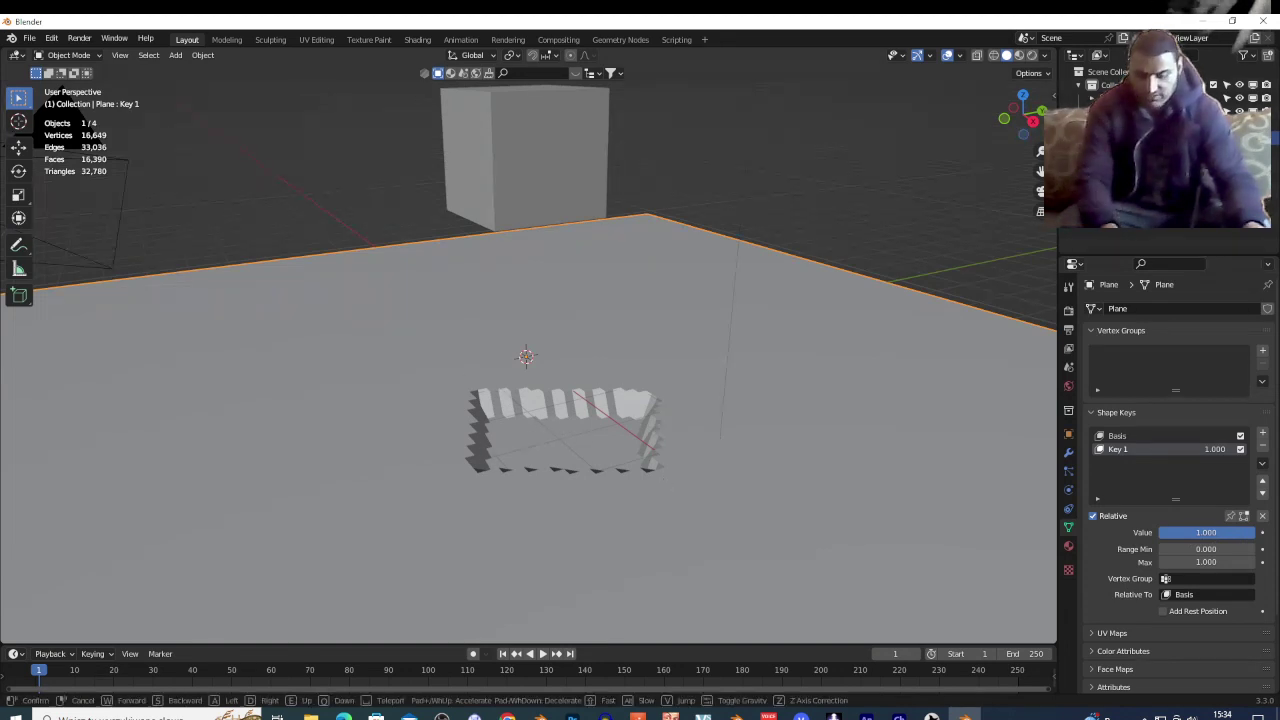
{"action": "key", "text": "a"}
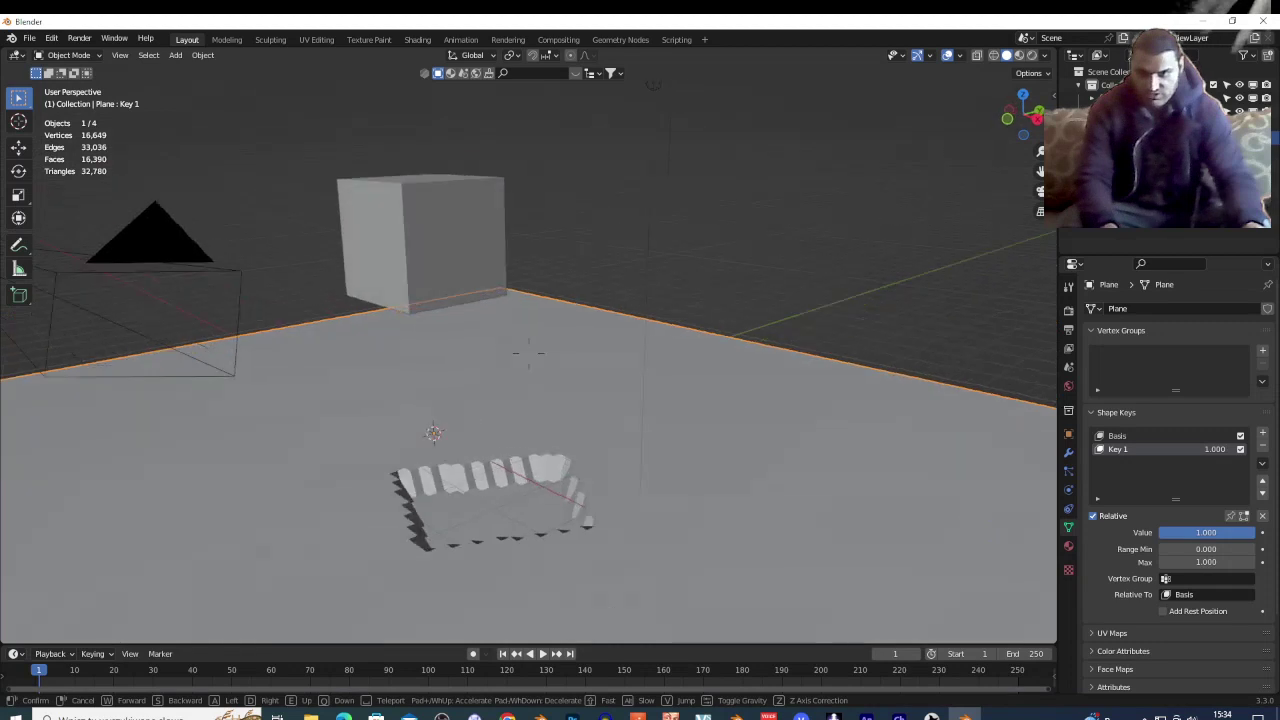
{"action": "key", "text": "w"}
{"action": "key", "text": "a"}
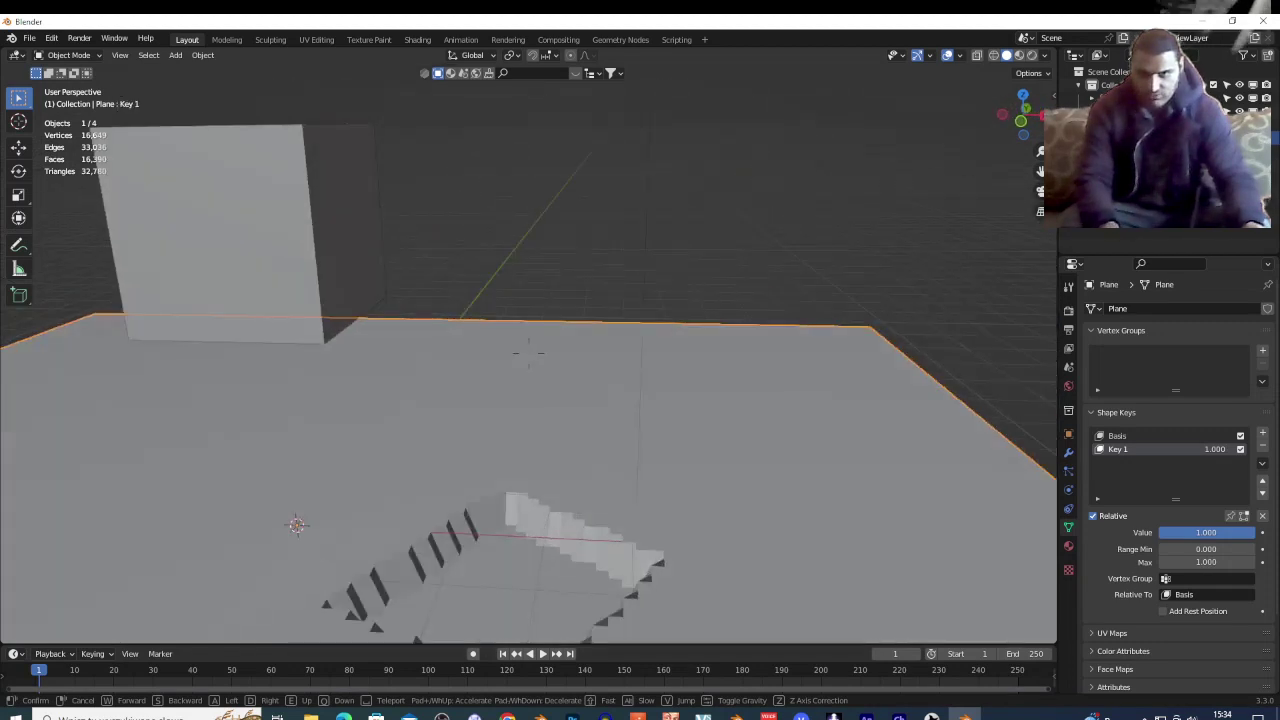
{"action": "key", "text": "s"}
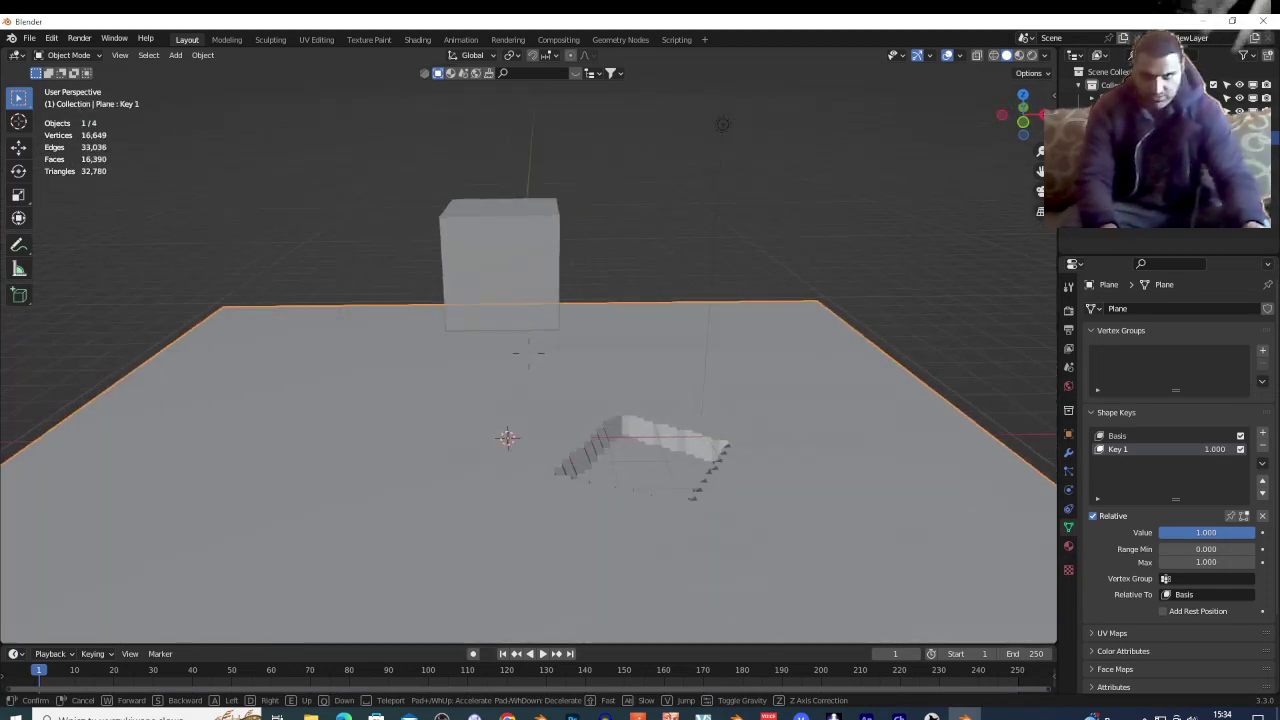
{"action": "key", "text": "d"}
{"action": "key", "text": "w"}
{"action": "key", "text": "a"}
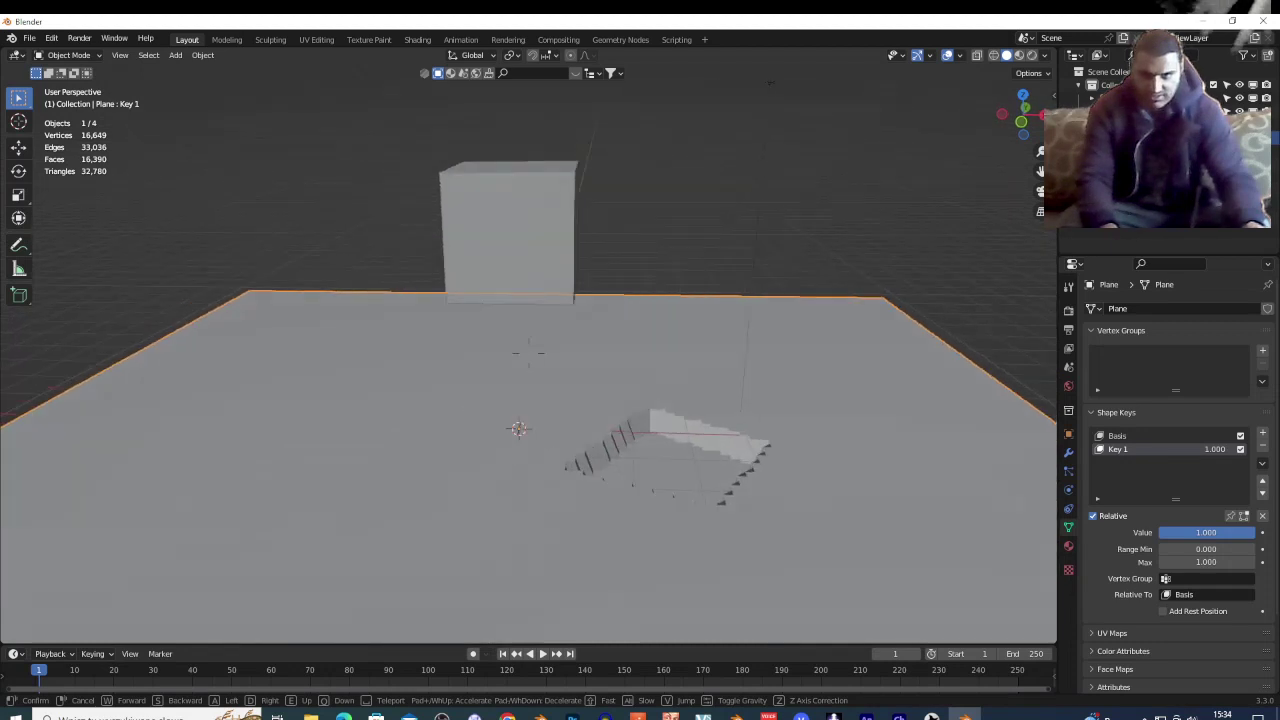
{"action": "left_click", "coordinate": [482, 441]}
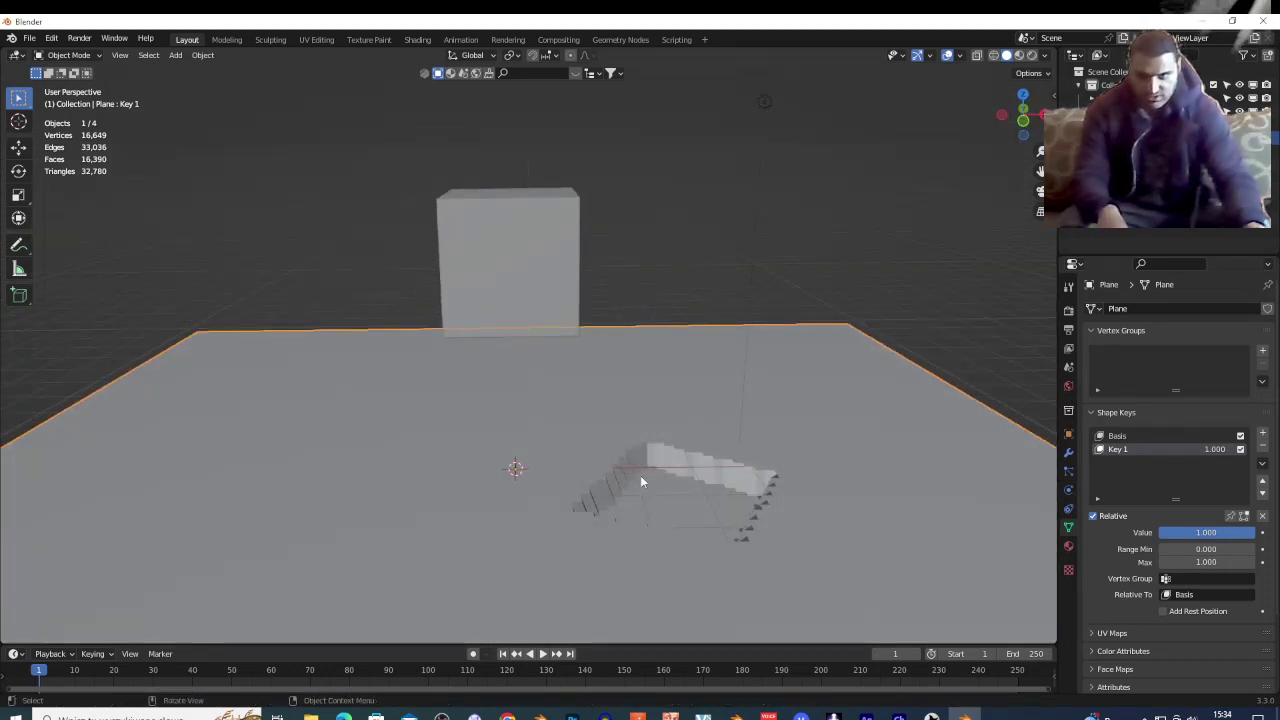
- Set the Key 1 value back to 0.000, and delete the cube and the plane
{"action": "left_click", "coordinate": [366, 165]}
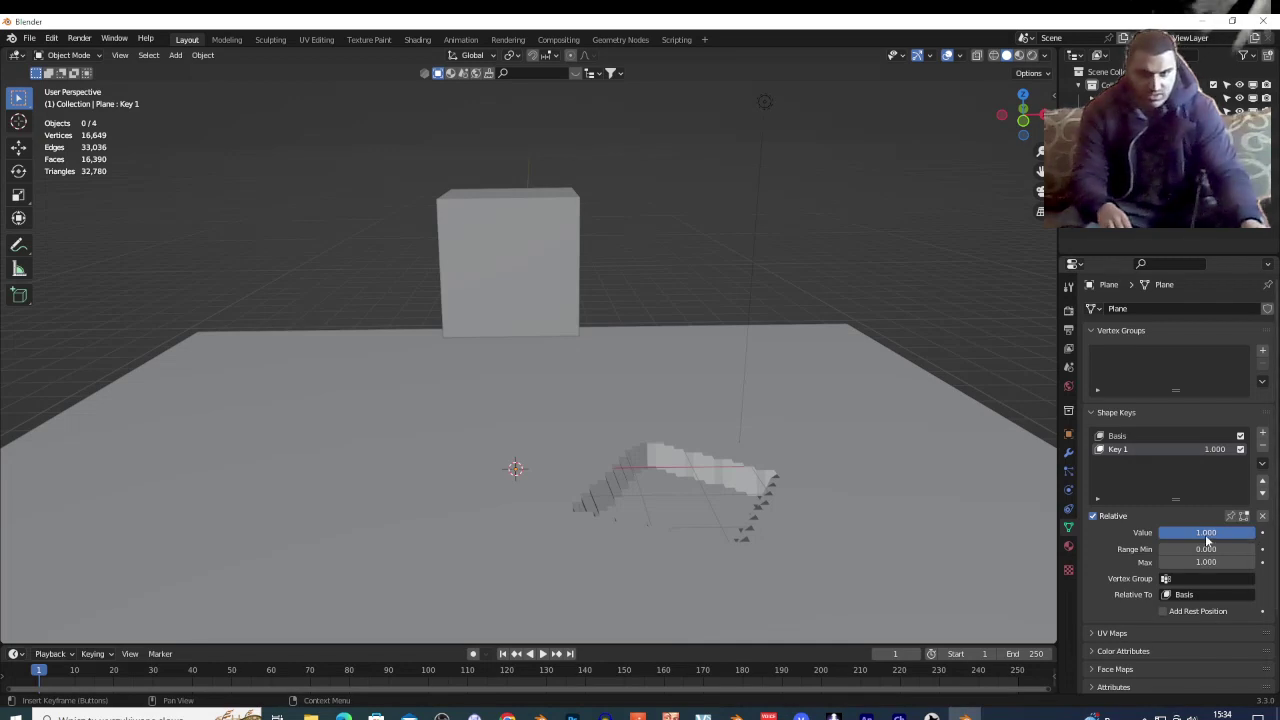
{"action": "left_click_drag", "start_coordinate": [1250, 533], "coordinate": [1155, 533]}
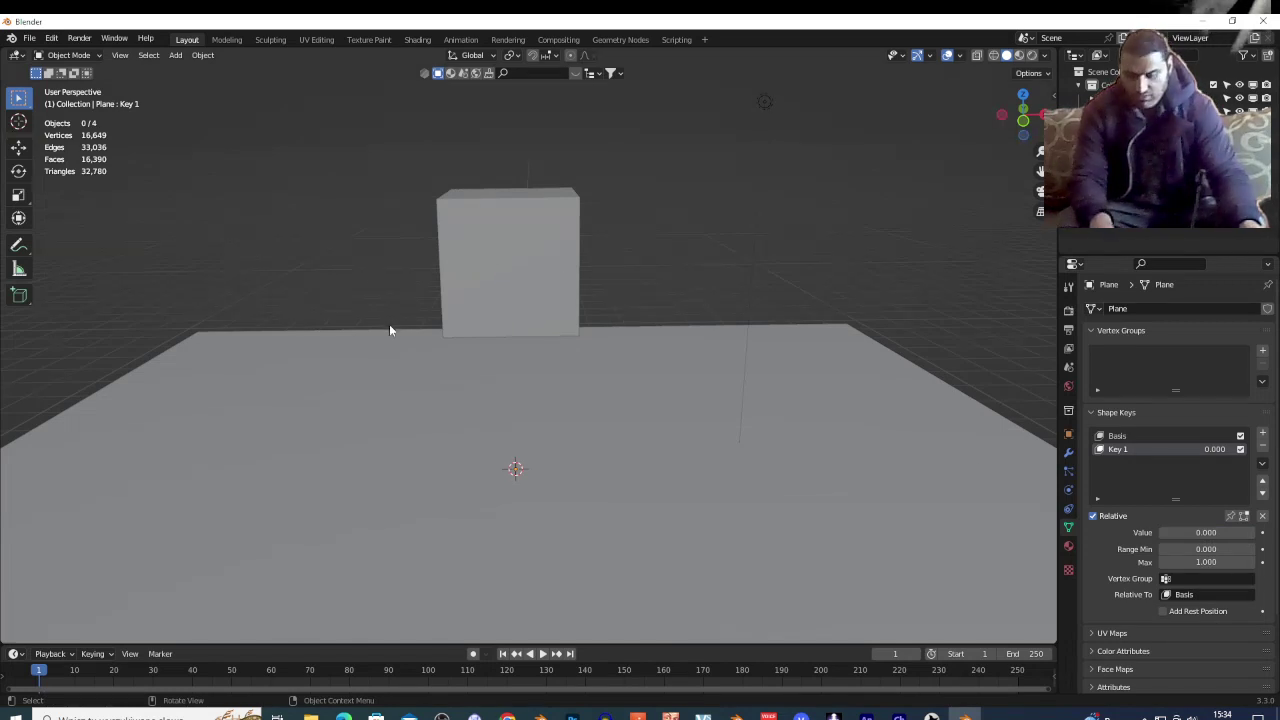
{"action": "left_click_drag", "start_coordinate": [251, 196], "coordinate": [693, 607]}
{"action": "key", "text": "x"}
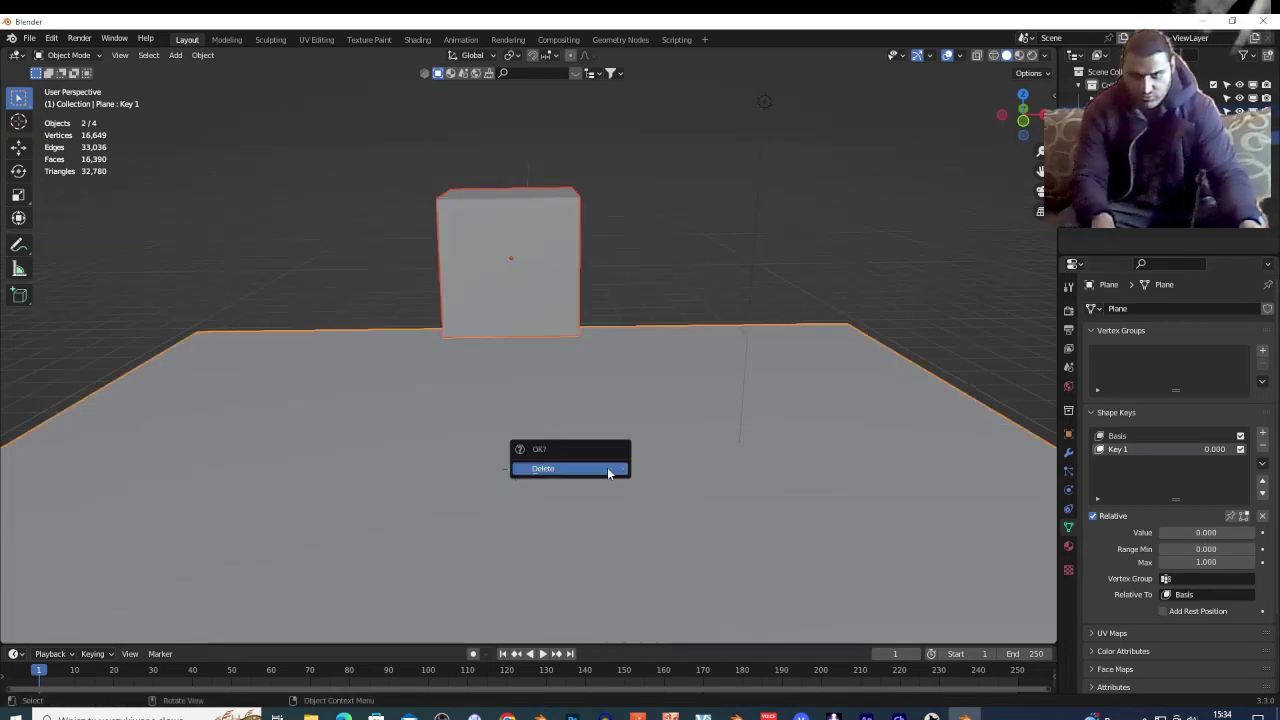
{"action": "left_click", "coordinate": [607, 467]}
- Add a new mesh cube at the origin and raise it along the Z axis well above the ground grid
{"action": "key", "text": "shift+a"}
{"action": "mouse_move", "coordinate": [509, 421]}
{"action": "left_click", "coordinate": [620, 435]}
{"action": "key", "text": "g"}
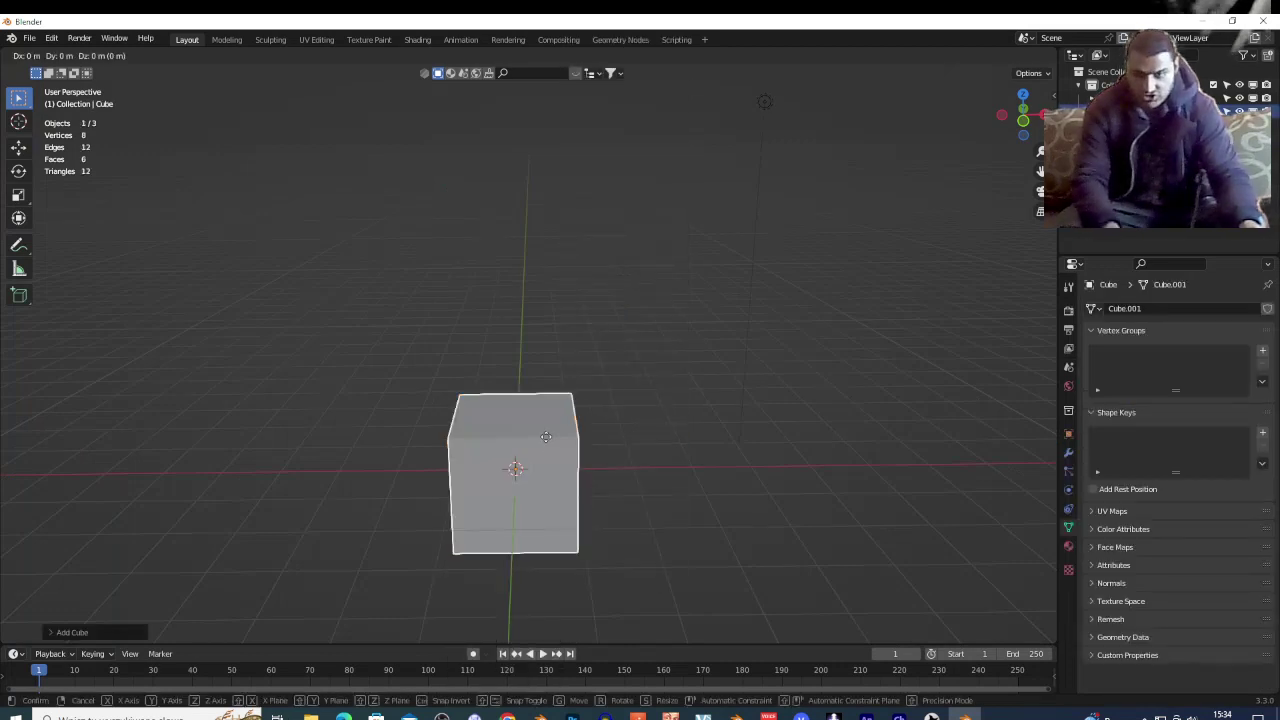
{"action": "key", "text": "z"}
{"action": "left_click", "coordinate": [556, 178]}
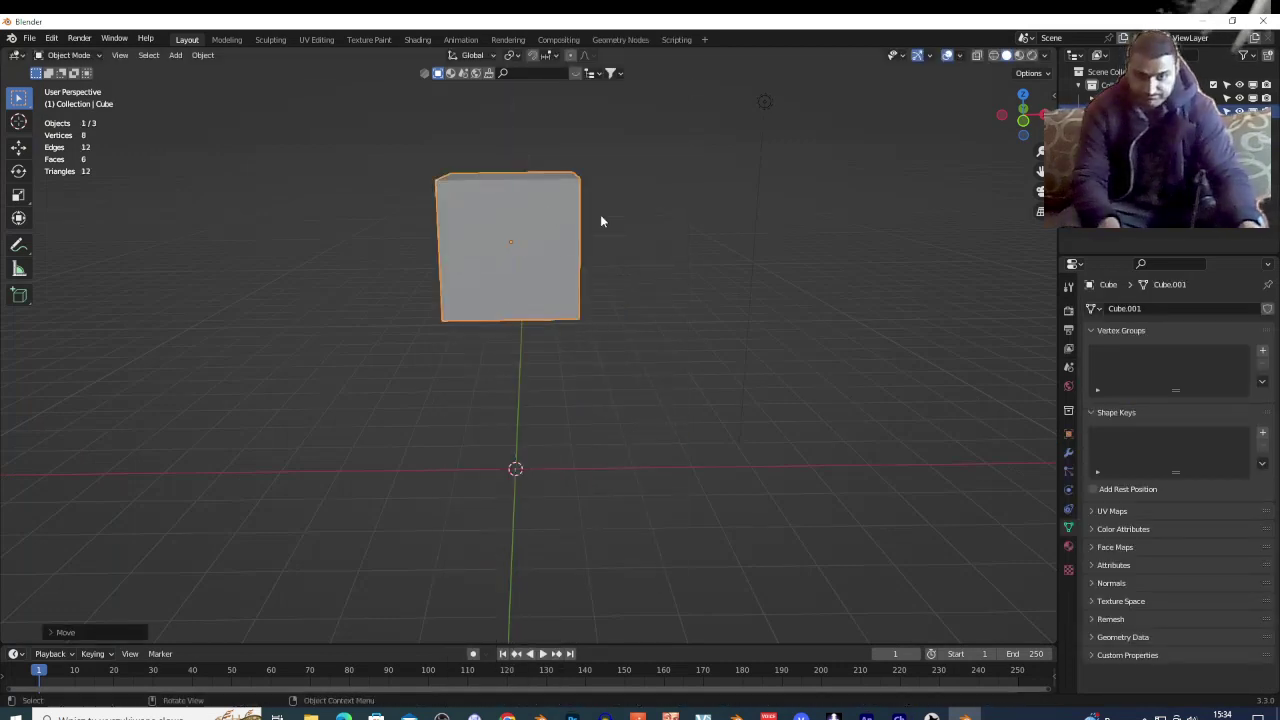
- Give the new cube active rigid body physics
{"action": "left_click", "coordinate": [1069, 490]}
{"action": "left_click", "coordinate": [1246, 339]}
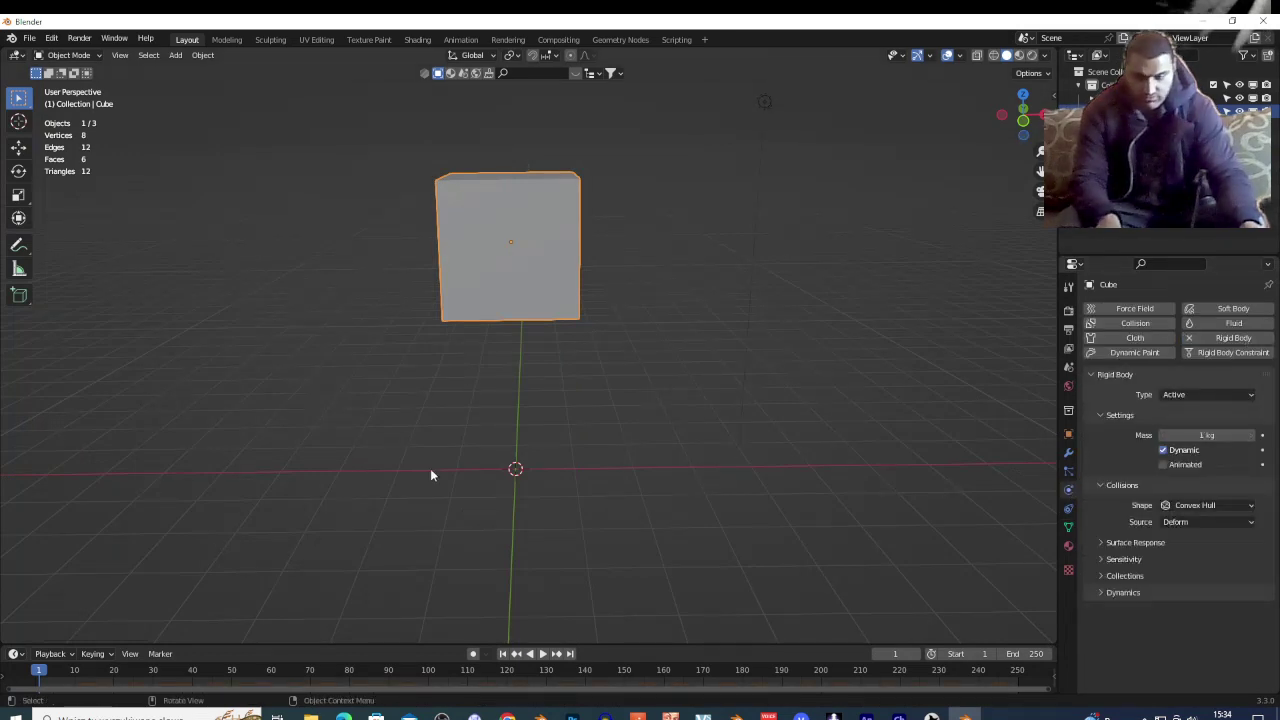
- Add a mesh plane at the origin and scale it up about 14 times into a large floor beneath the cube
{"action": "key", "text": "shift+a"}
{"action": "mouse_move", "coordinate": [375, 420]}
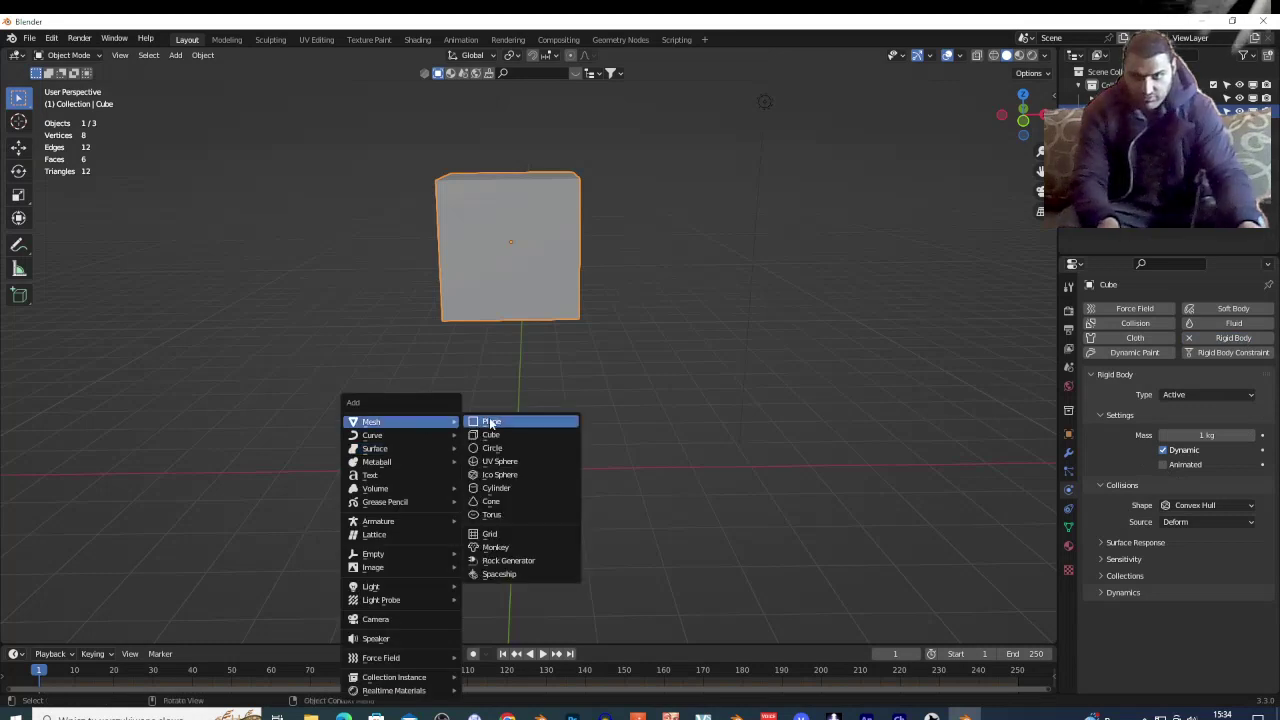
{"action": "left_click", "coordinate": [489, 421]}
{"action": "key", "text": "s"}
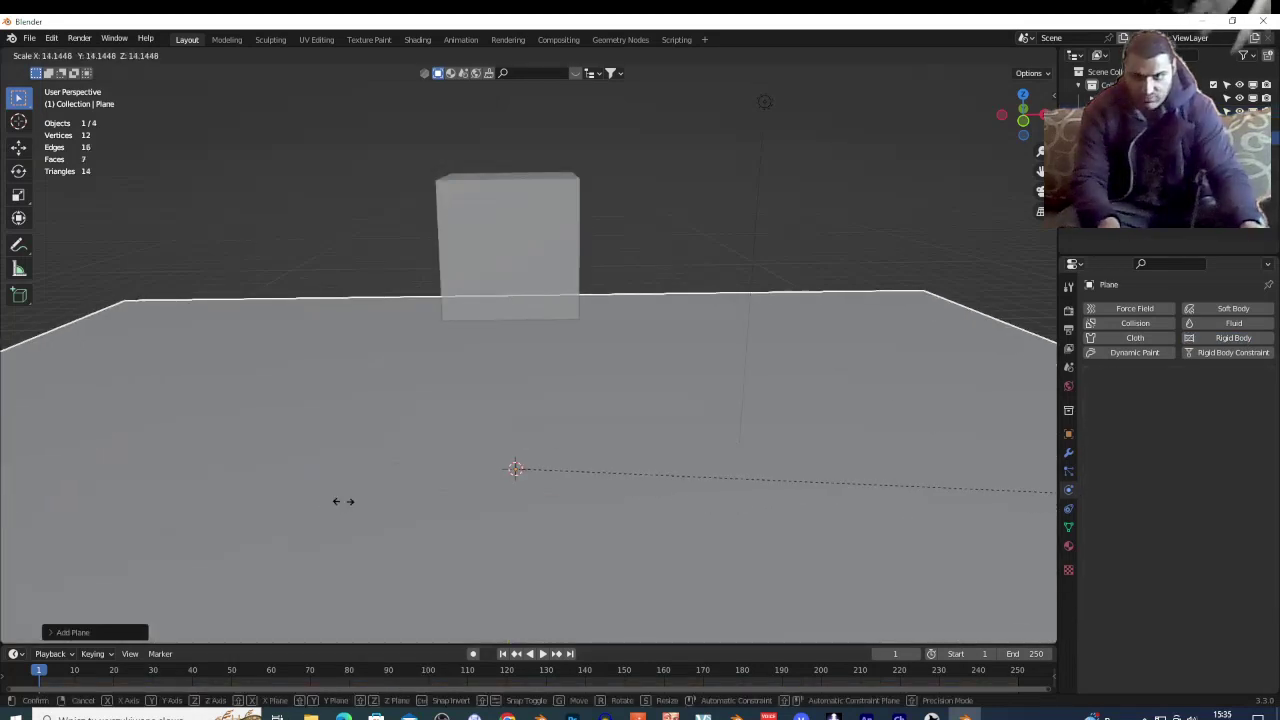
{"action": "left_click", "coordinate": [348, 499]}
{"action": "key", "text": "shift+grave"}
{"action": "key", "text": "s"}
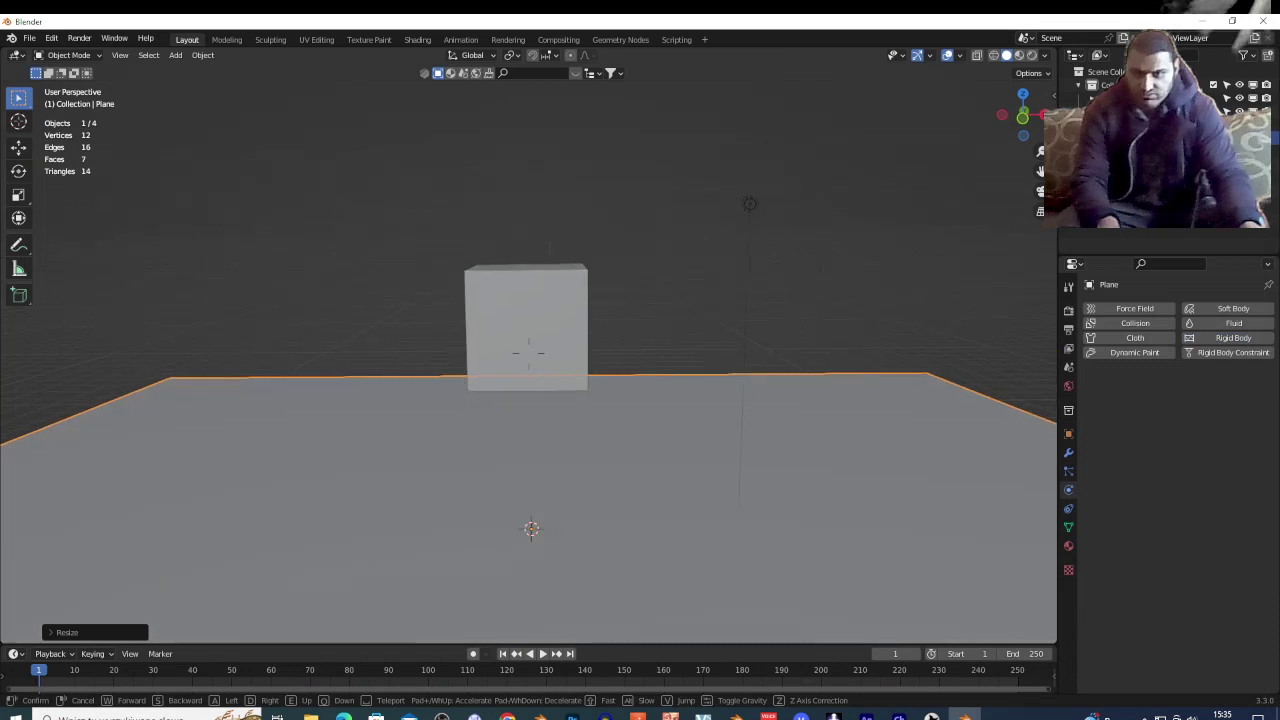
{"action": "left_click", "coordinate": [452, 467]}
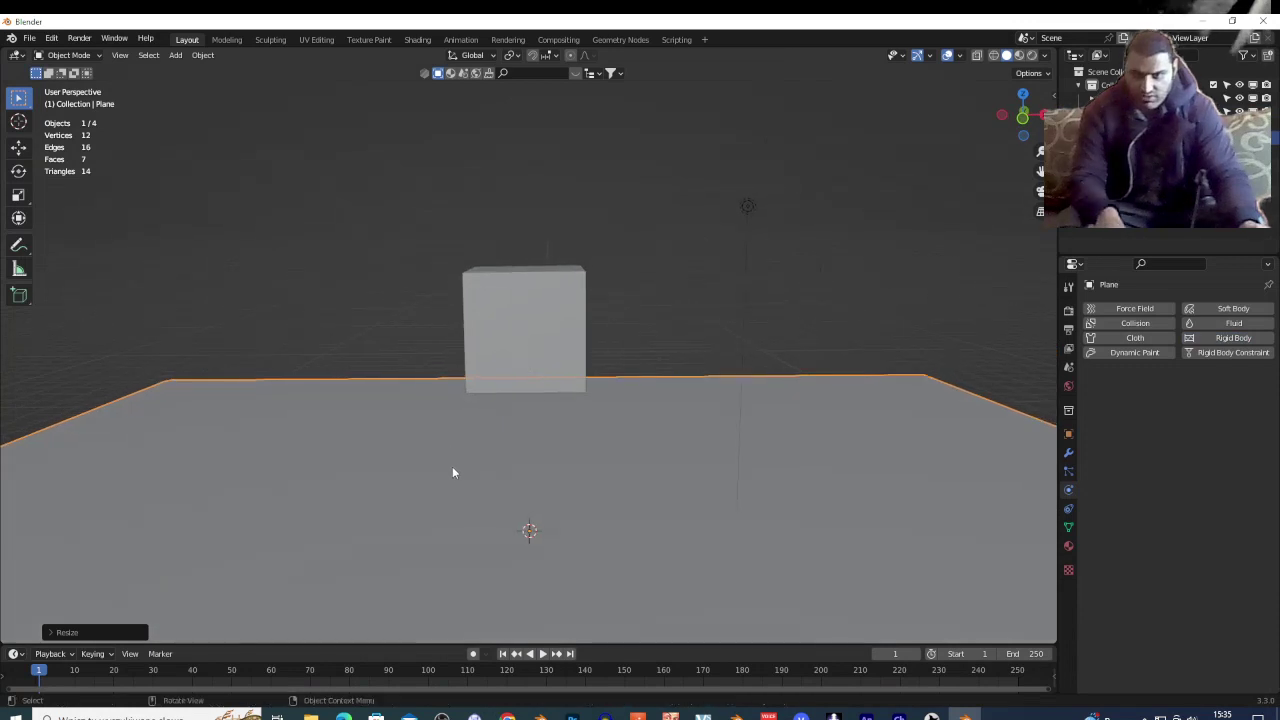
- Give the floor plane rigid body physics with the type set to Passive
{"action": "left_click", "coordinate": [1226, 341]}
{"action": "left_click", "coordinate": [1206, 393]}
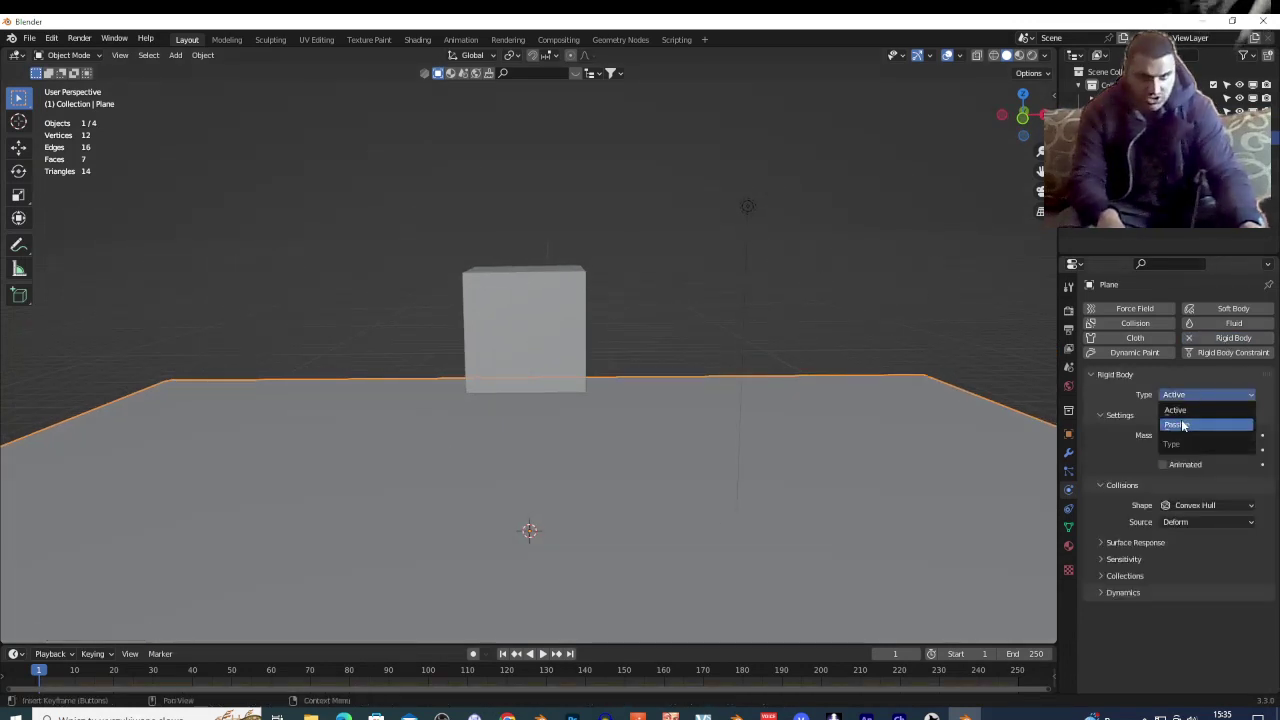
{"action": "left_click", "coordinate": [1205, 427]}
- Play the simulation to watch the cube fall, examine where it lands on the plane, and return to frame 1
{"action": "key", "text": "space"}
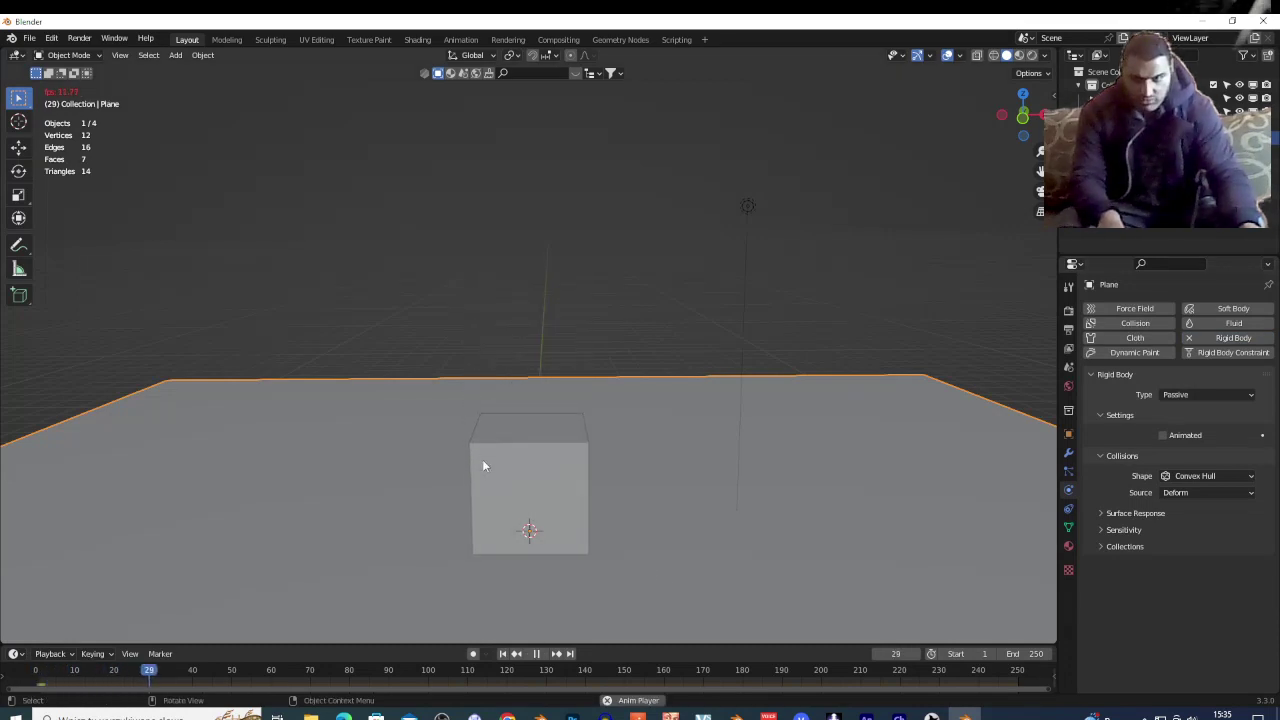
{"action": "key", "text": "shift+grave"}
{"action": "key", "text": "q"}
{"action": "key", "text": "w"}
{"action": "left_click", "coordinate": [484, 466]}
{"action": "key", "text": "space"}
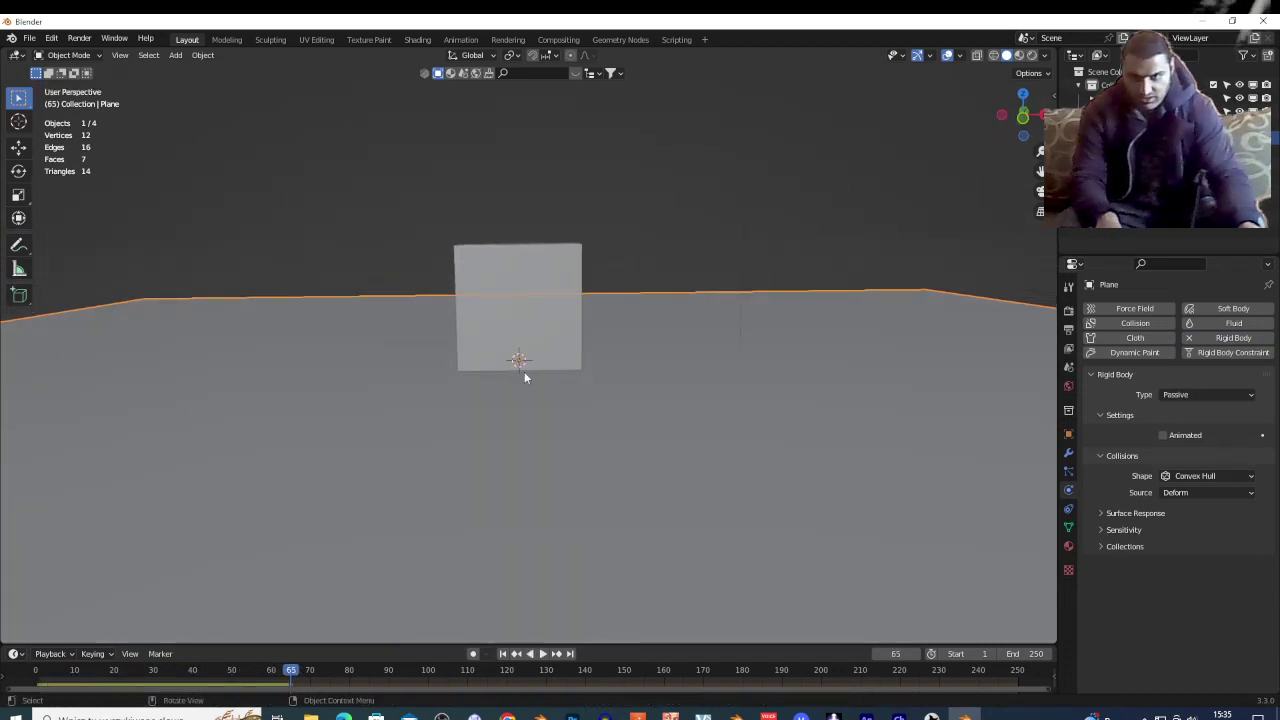
{"action": "key", "text": "shift+grave"}
{"action": "key", "text": "w"}
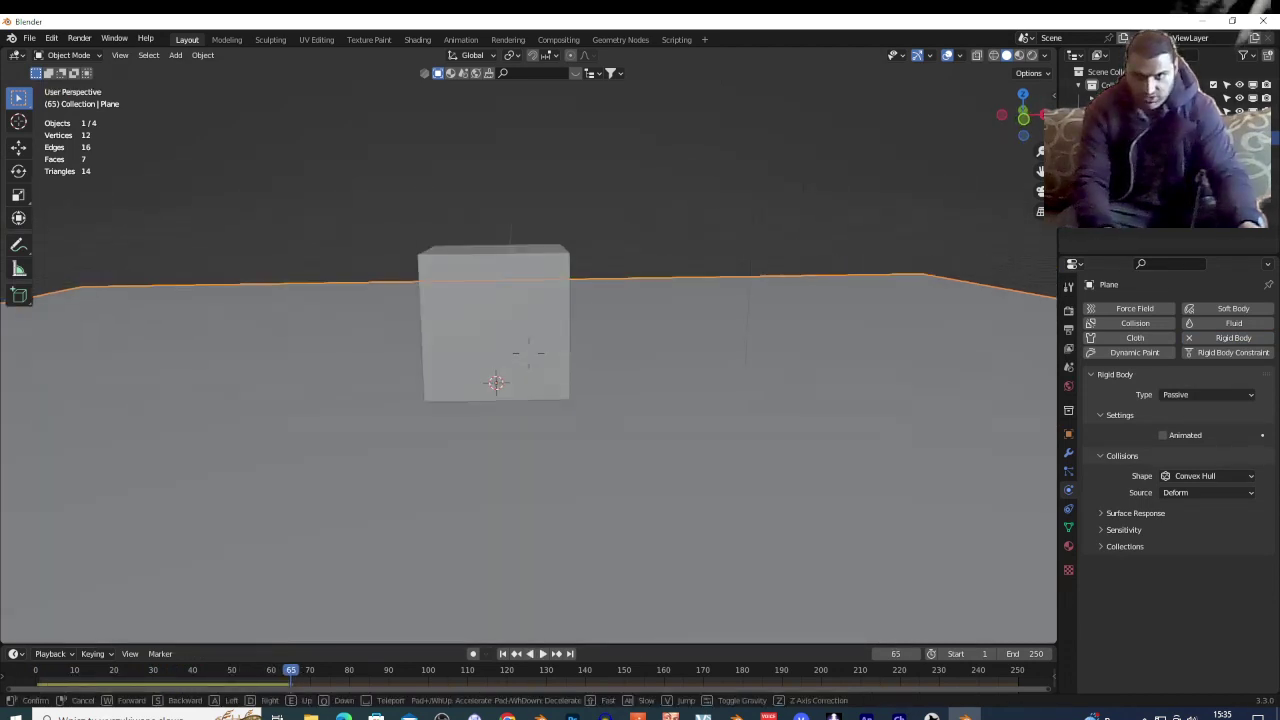
{"action": "left_click", "coordinate": [550, 438]}
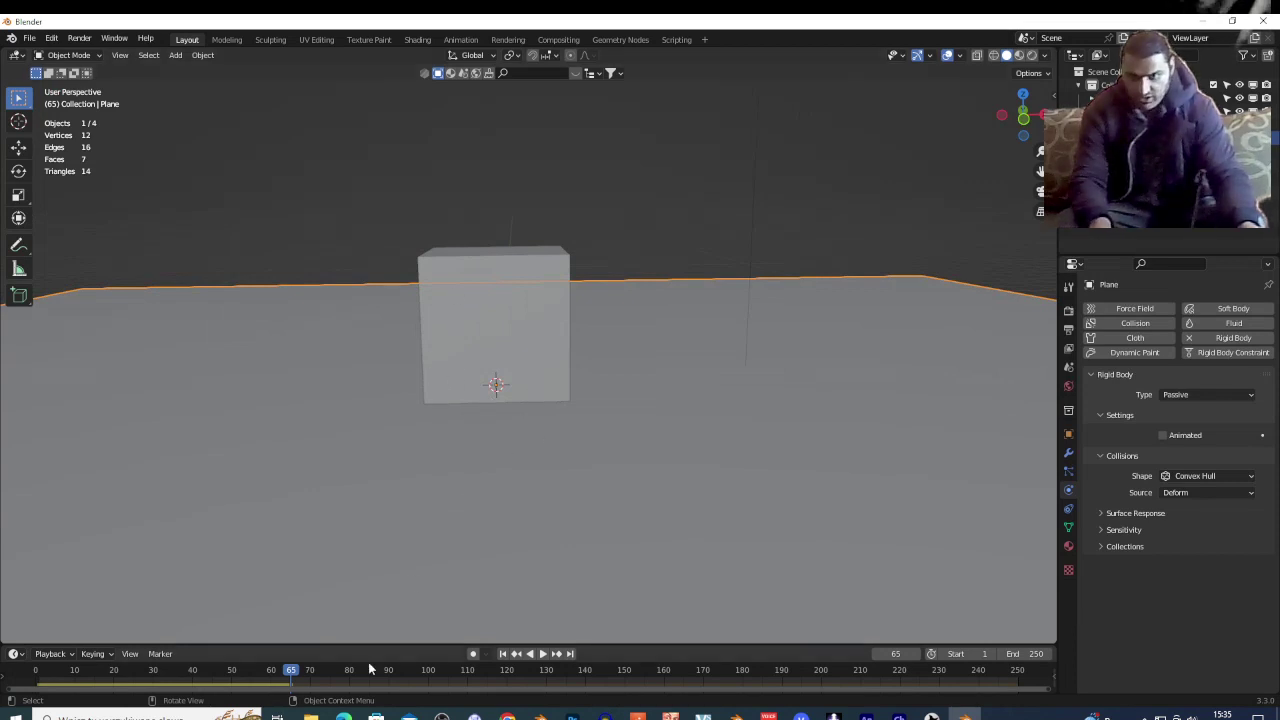
{"action": "key", "text": "shift+Left"}
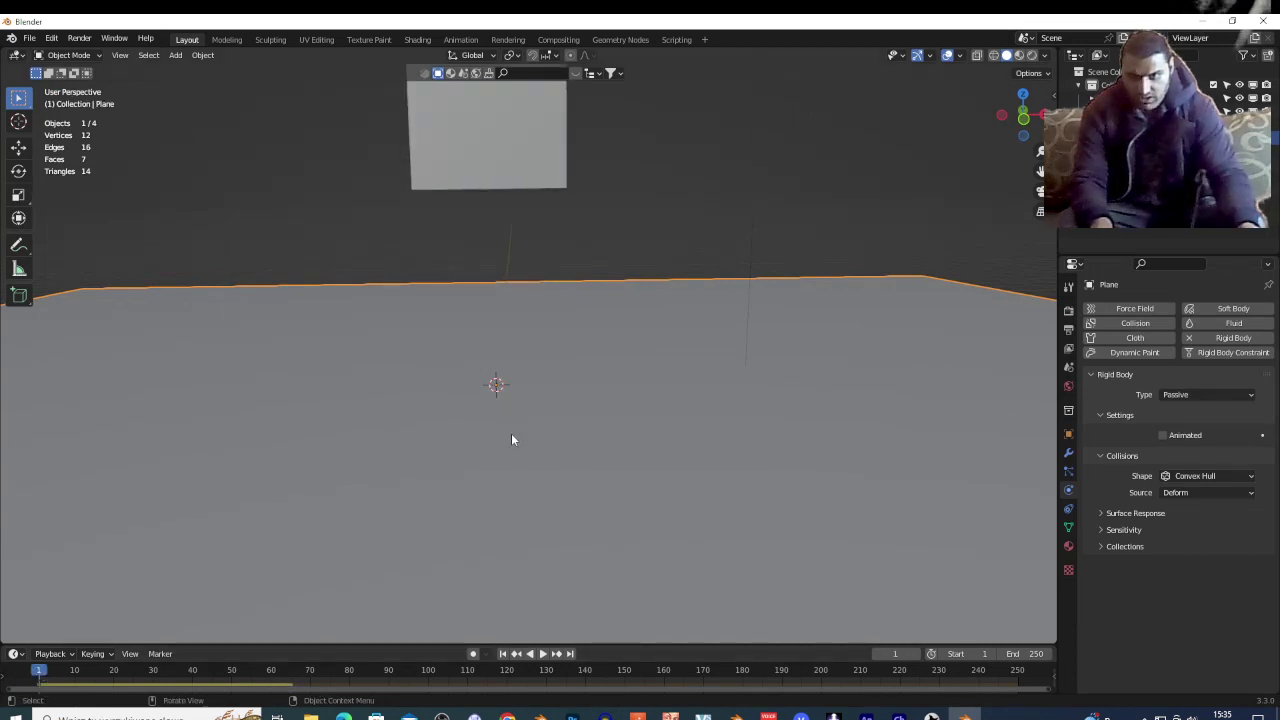
- Subdivide the whole plane six times in Edit Mode and return to Object Mode
{"action": "key", "text": "Tab"}
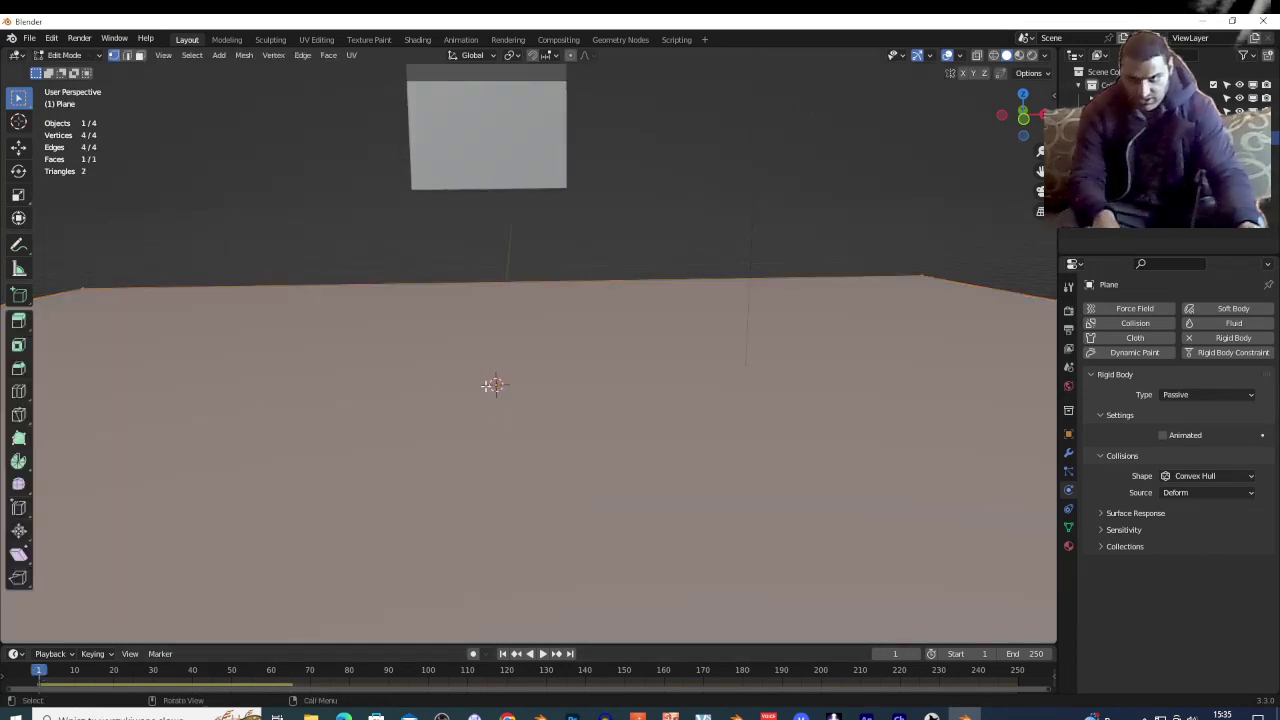
{"action": "right_click", "coordinate": [475, 336]}
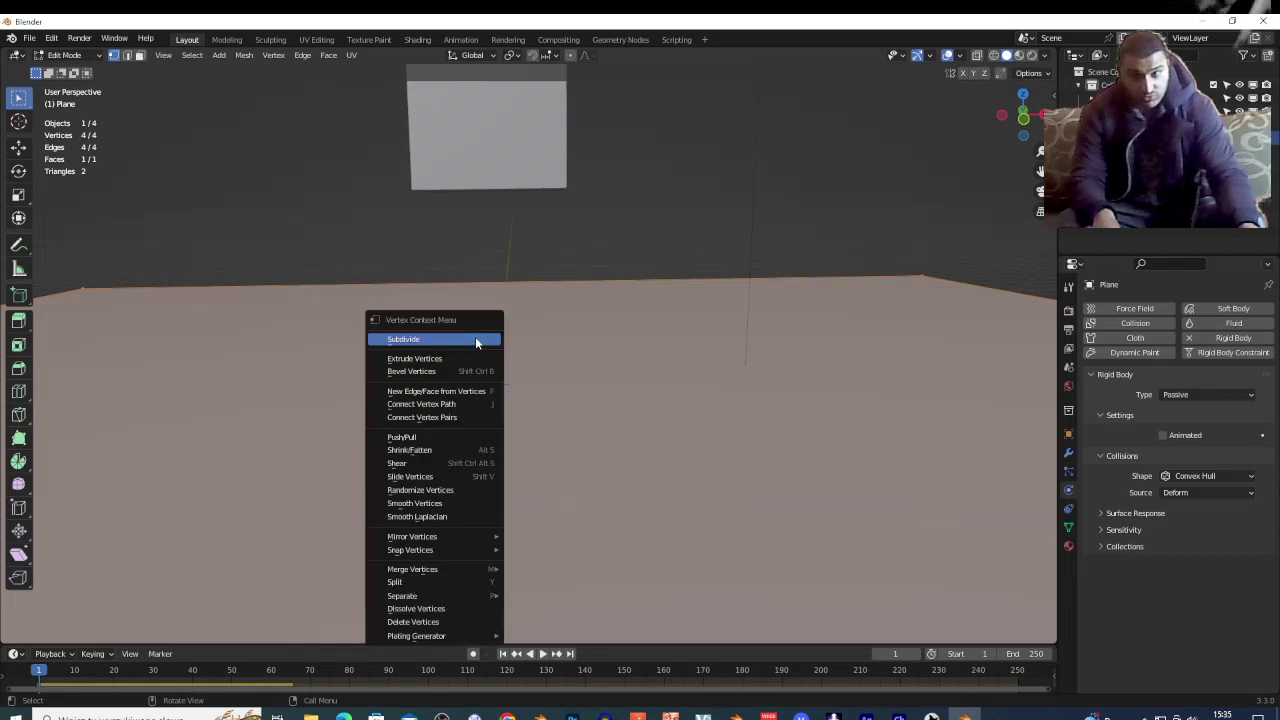
{"action": "left_click", "coordinate": [475, 336]}
{"action": "right_click", "coordinate": [475, 336]}
{"action": "left_click", "coordinate": [475, 336]}
{"action": "right_click", "coordinate": [475, 336]}
{"action": "left_click", "coordinate": [475, 336]}
{"action": "right_click", "coordinate": [475, 336]}
{"action": "left_click", "coordinate": [475, 336]}
{"action": "right_click", "coordinate": [483, 375]}
{"action": "left_click", "coordinate": [486, 366]}
{"action": "right_click", "coordinate": [486, 368]}
{"action": "left_click", "coordinate": [418, 362]}
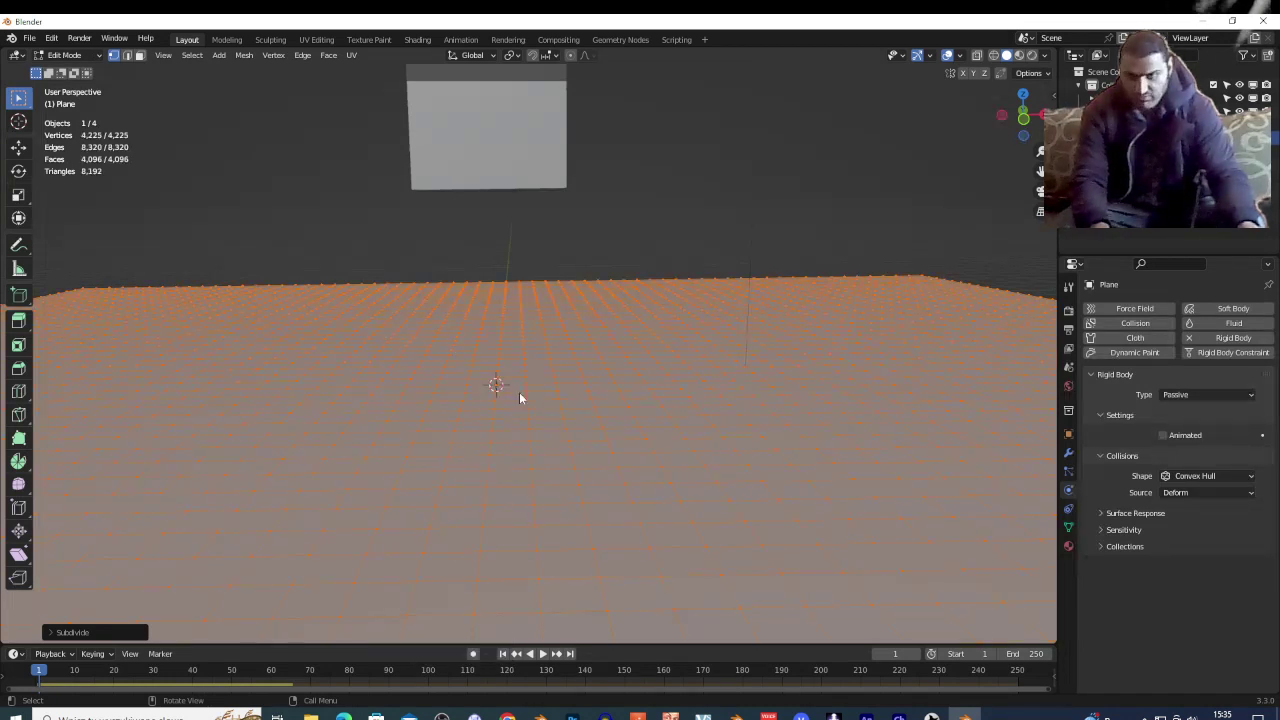
{"action": "key", "text": "Tab"}
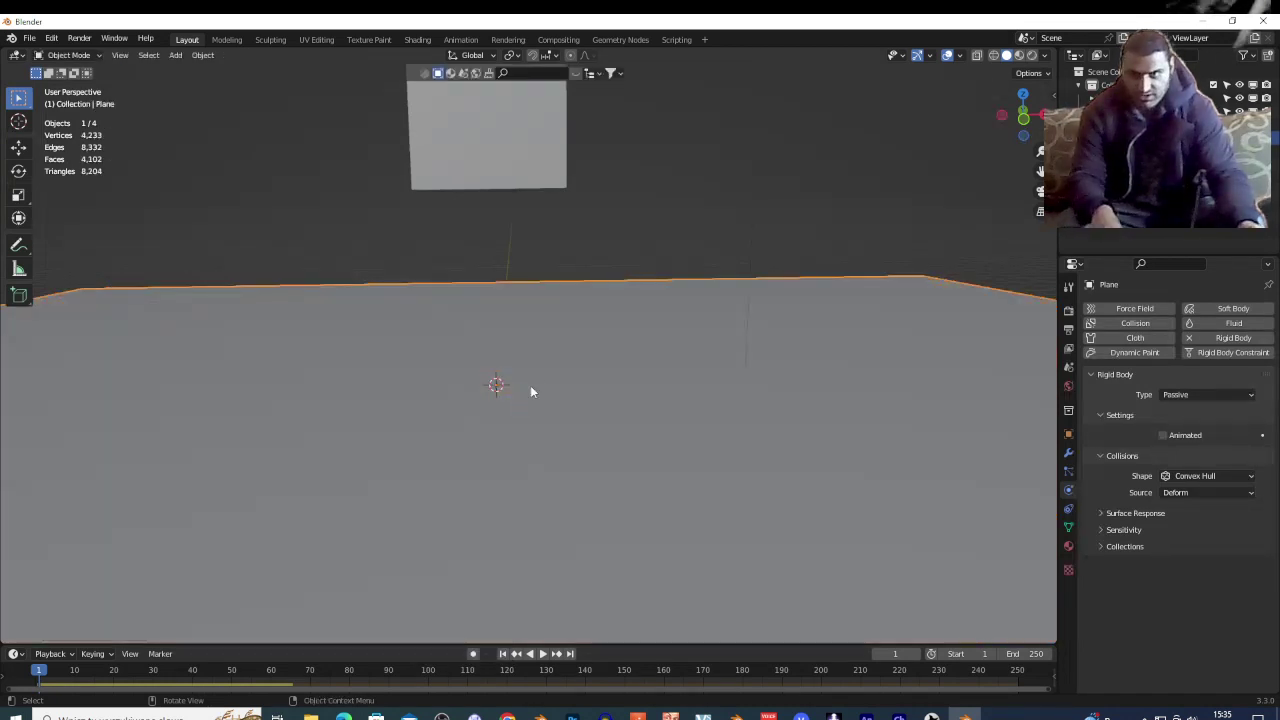
- Add a Basis shape key and a second shape key, Key 1, to the plane
{"action": "left_click", "coordinate": [1068, 527]}
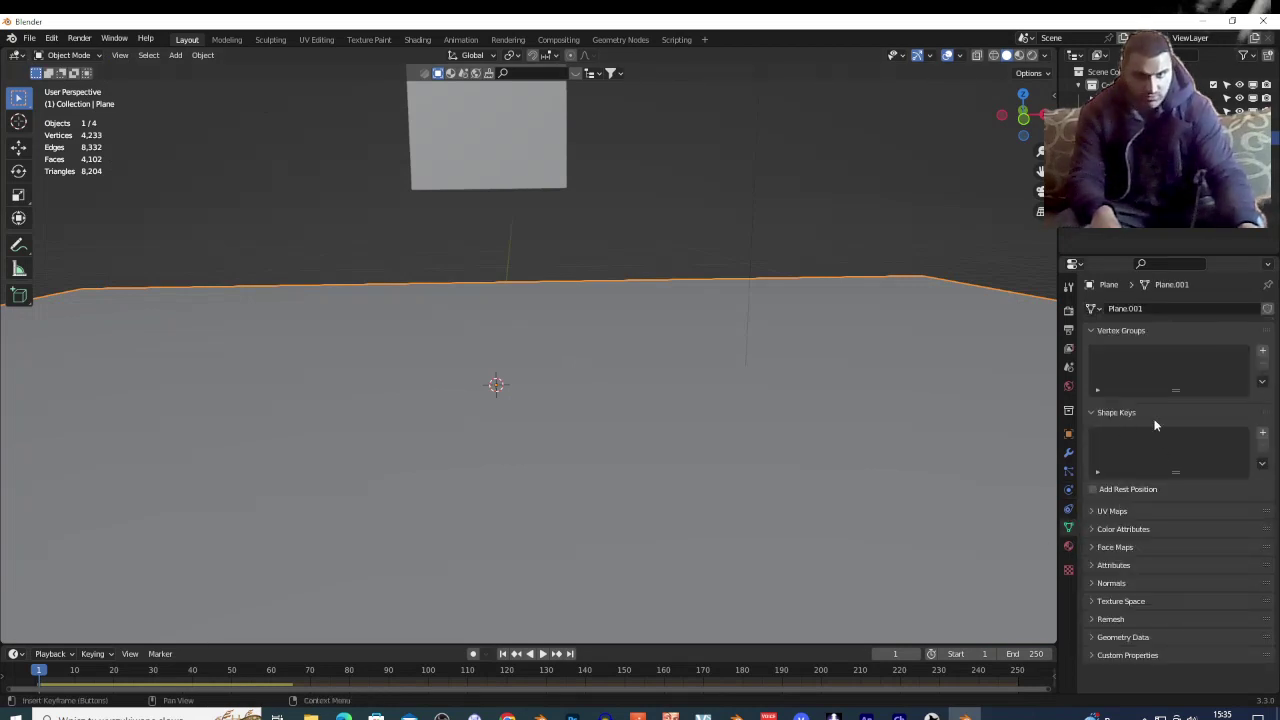
{"action": "left_click", "coordinate": [1263, 435]}
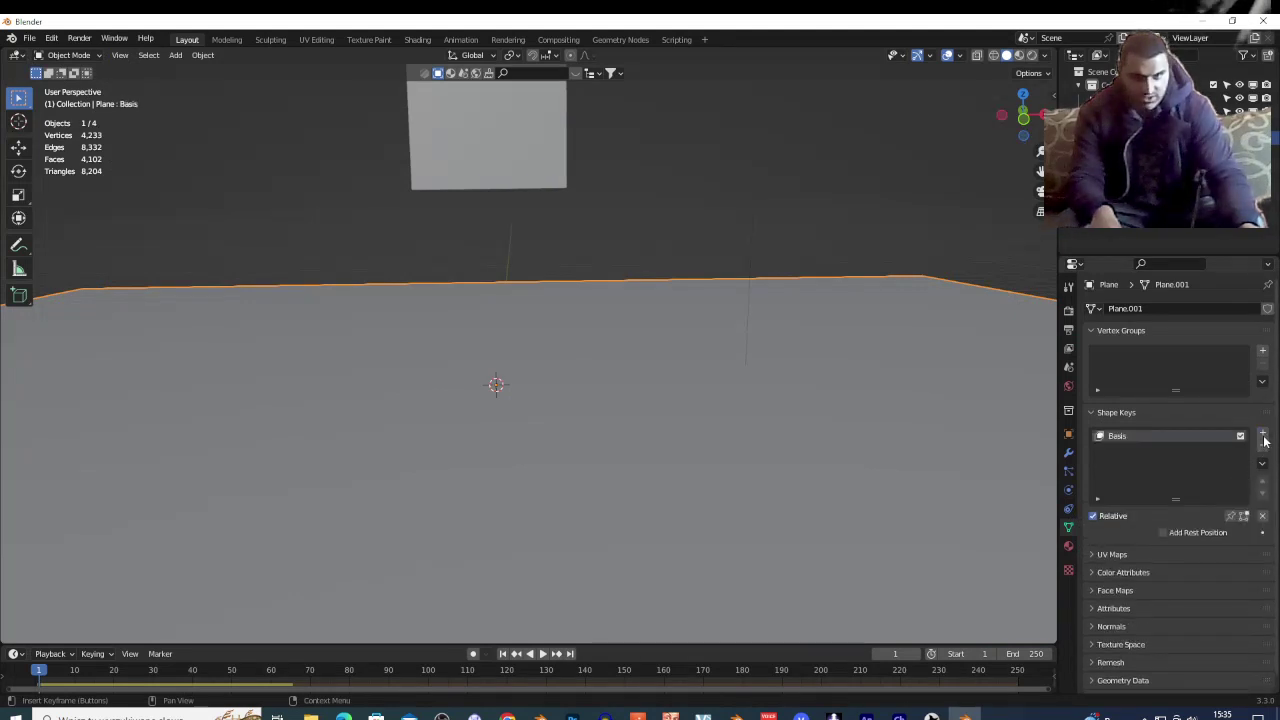
{"action": "left_click", "coordinate": [1263, 435]}
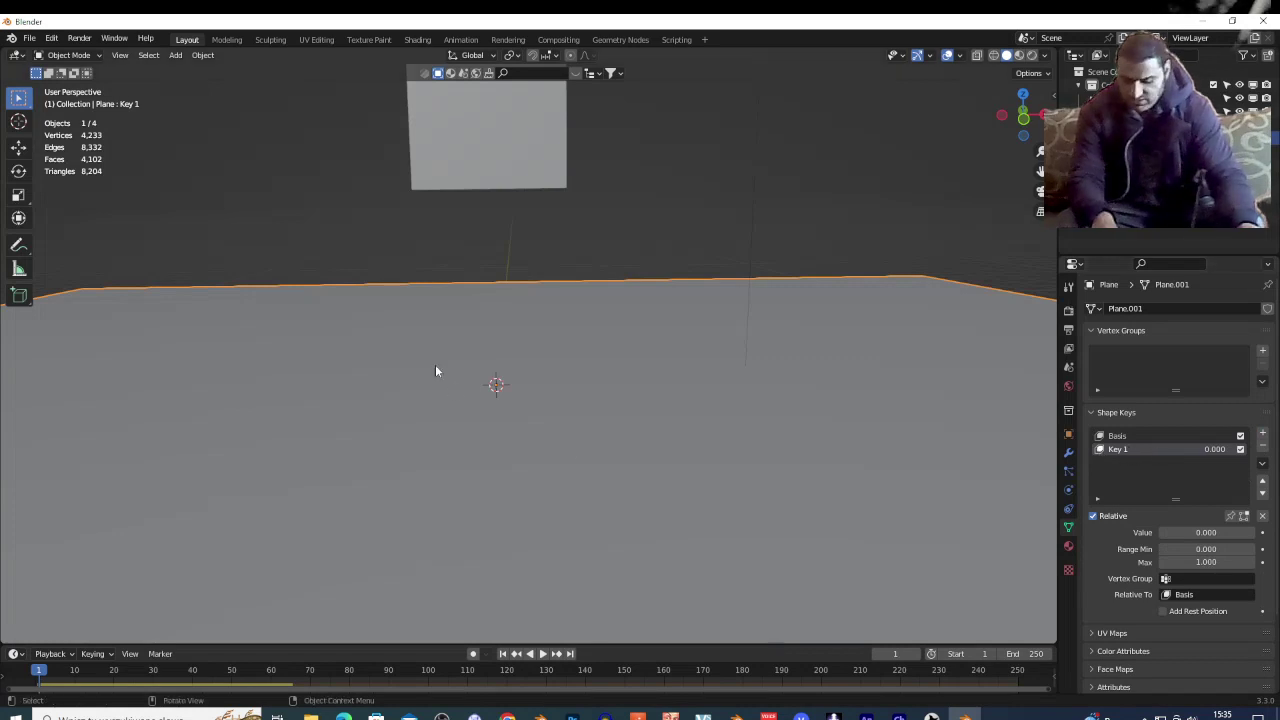
- In Edit Mode with Key 1 active, sink a patch of faces near the origin below the plane, then keep its value at 0.000 in Object Mode
{"action": "key", "text": "Tab"}
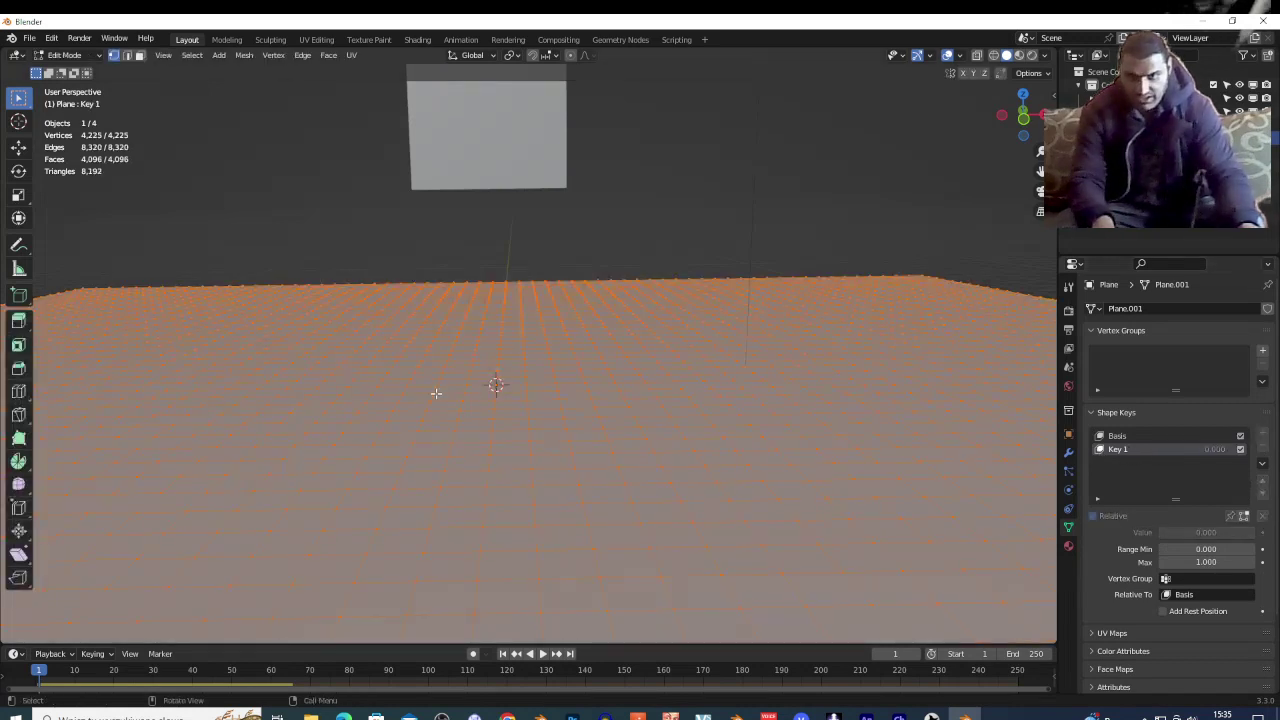
{"action": "left_click_drag", "start_coordinate": [420, 401], "coordinate": [568, 478]}
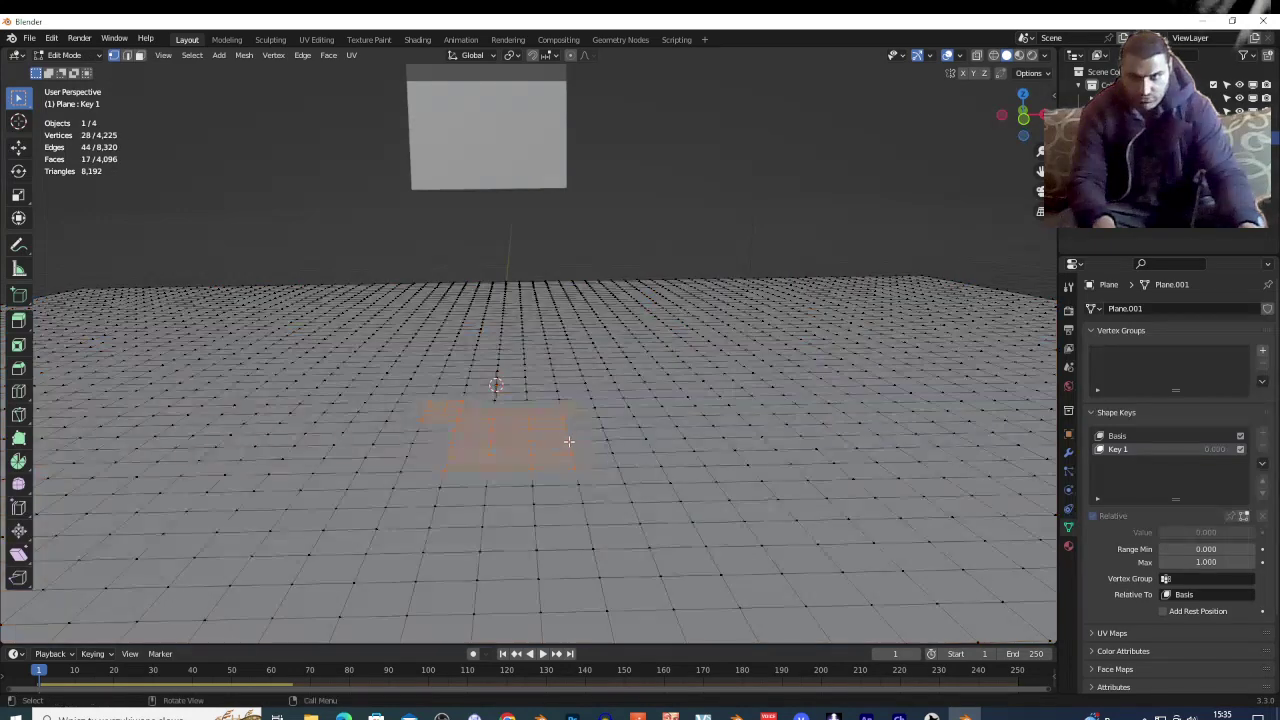
{"action": "key", "text": "shift+grave"}
{"action": "key", "text": "w"}
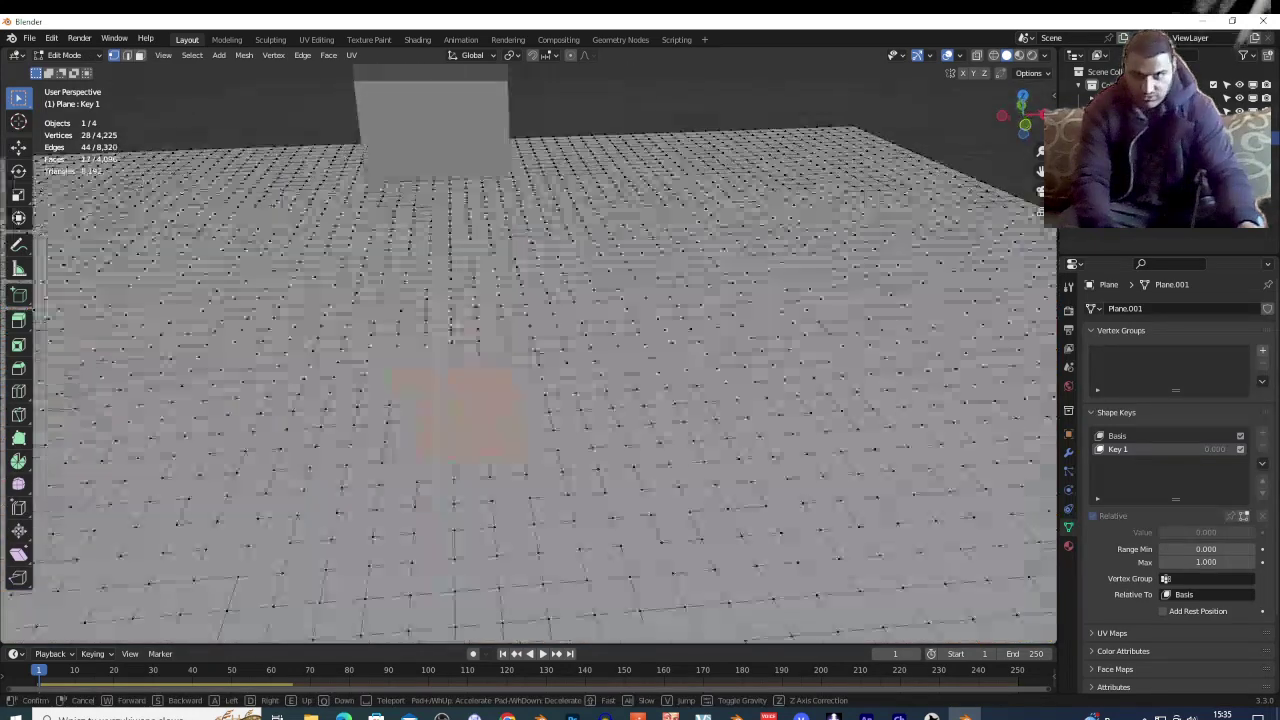
{"action": "key", "text": "Return"}
{"action": "left_click_drag", "start_coordinate": [433, 410], "coordinate": [620, 488]}
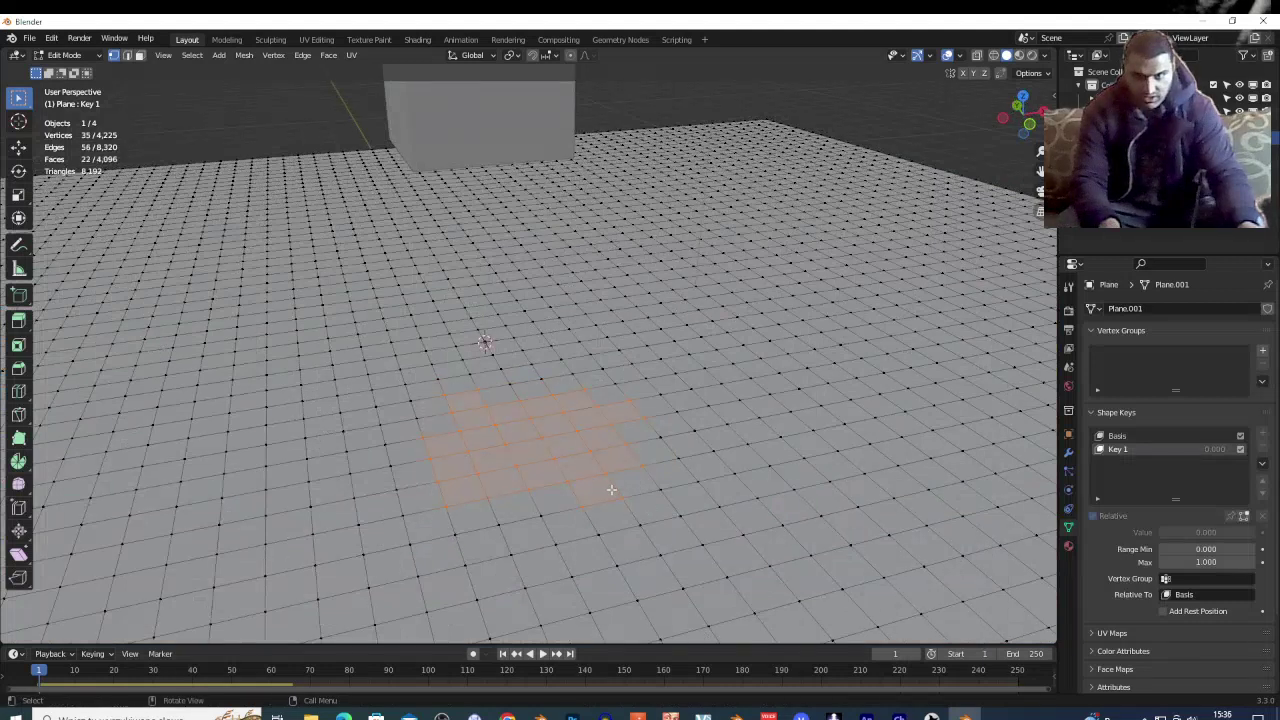
{"action": "key", "text": "e"}
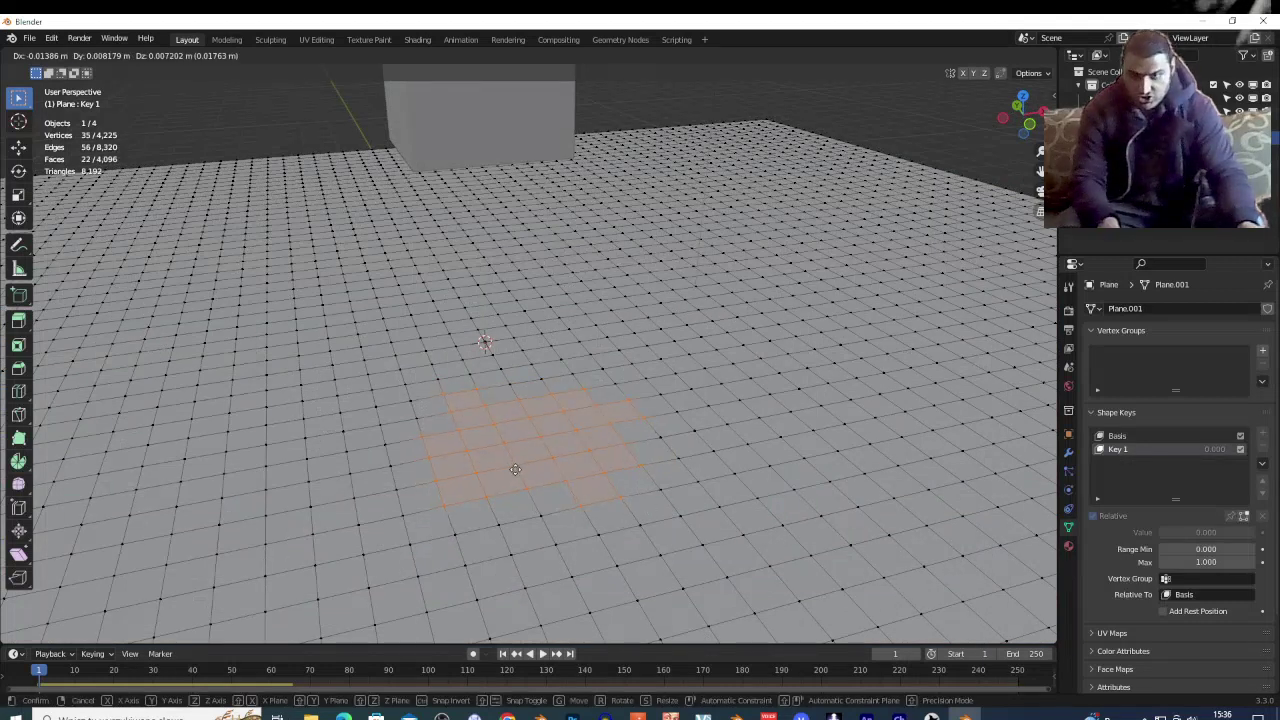
{"action": "left_click", "coordinate": [511, 468]}
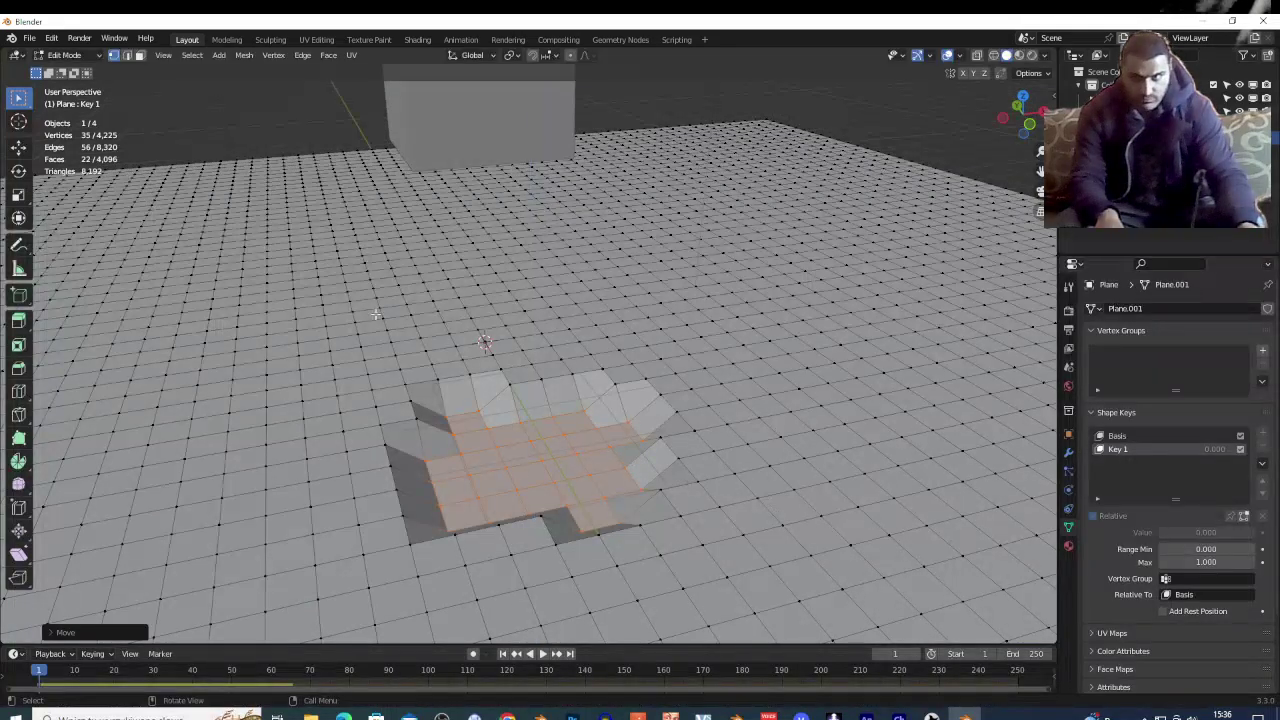
{"action": "key", "text": "Tab"}
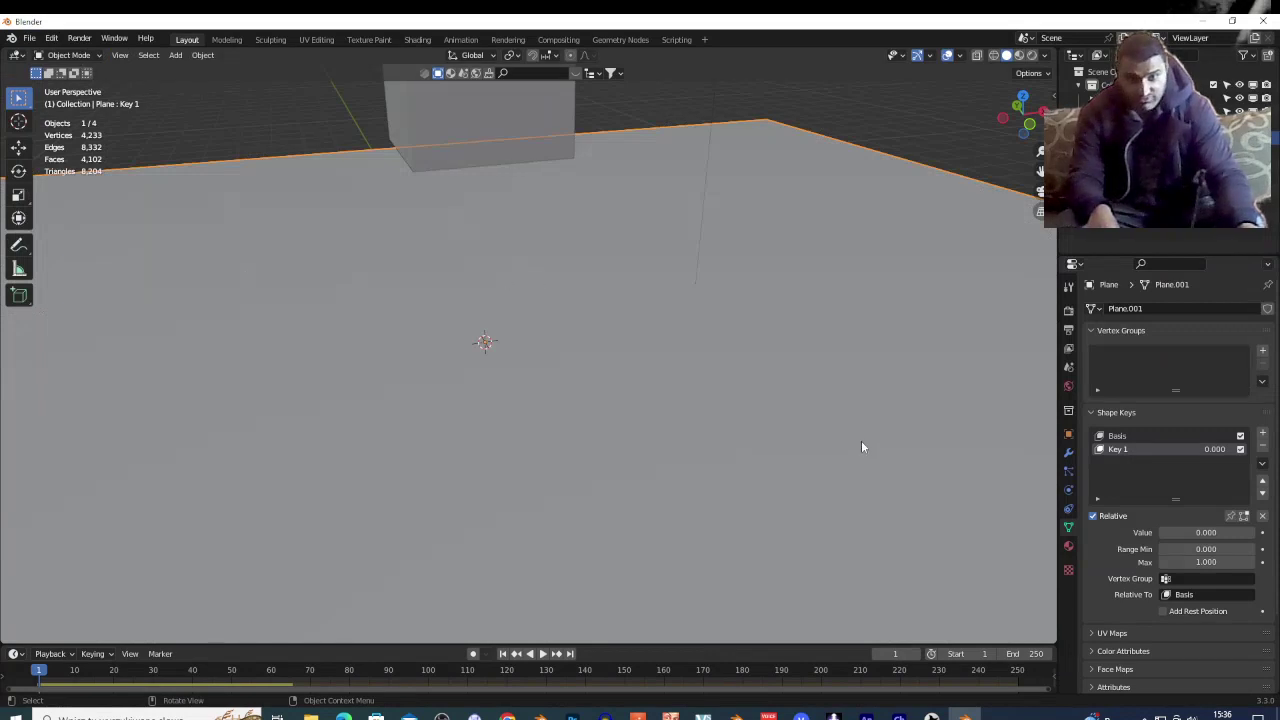
{"action": "left_click_drag", "start_coordinate": [1190, 532], "coordinate": [1162, 533]}
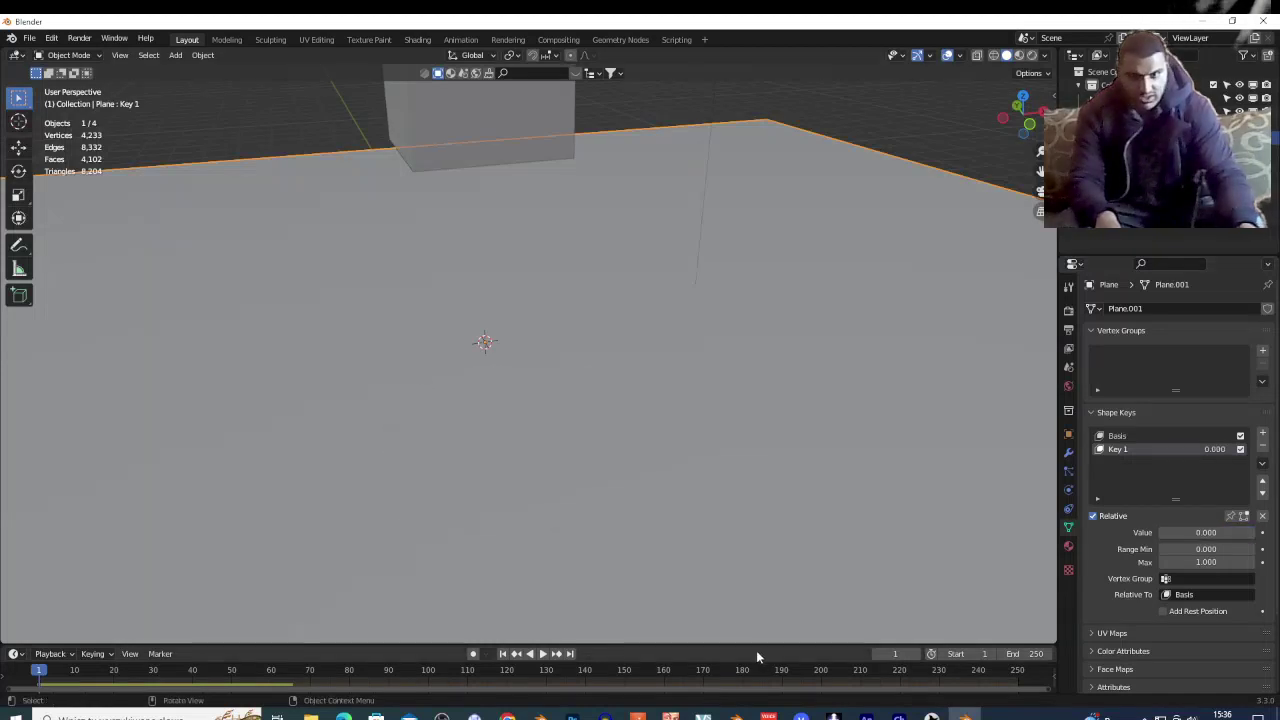
- Enlarge the timeline area, run the animation to frame 12, and keyframe the Key 1 value at 0.000
{"action": "left_click_drag", "start_coordinate": [770, 645], "coordinate": [810, 497]}
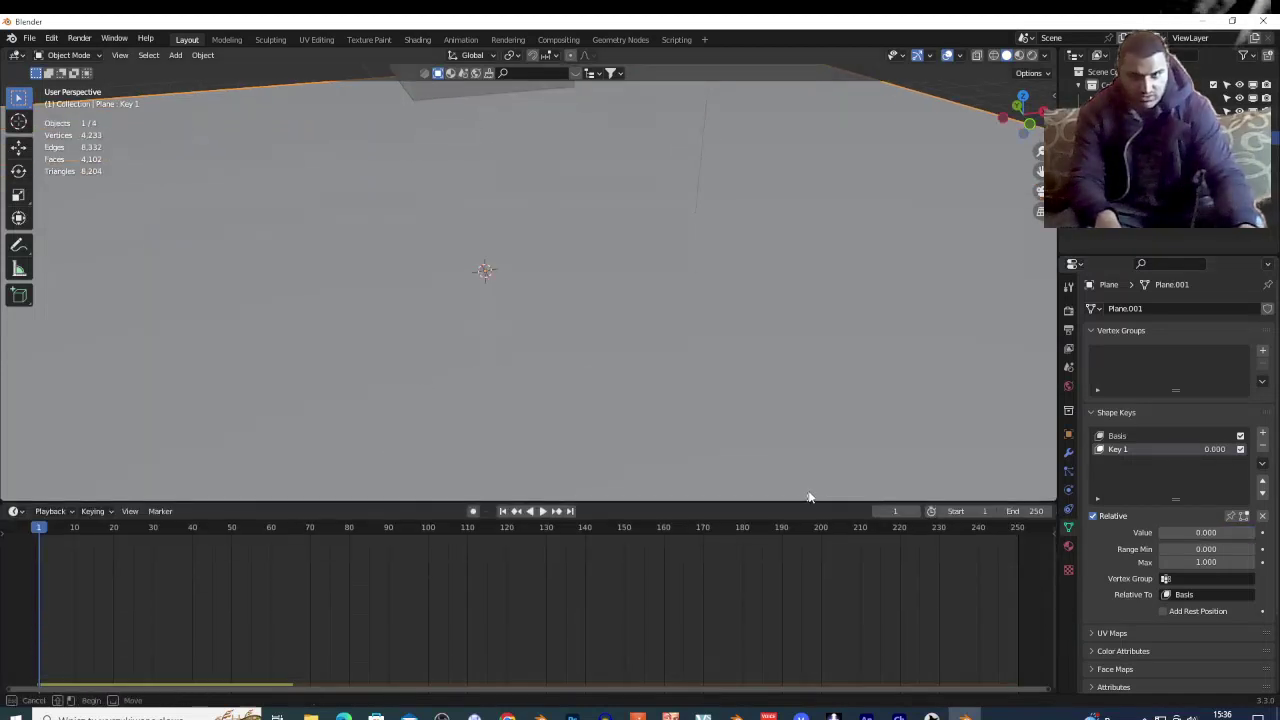
{"action": "scroll", "coordinate": [607, 305], "scroll_direction": "down", "scroll_amount": 4}
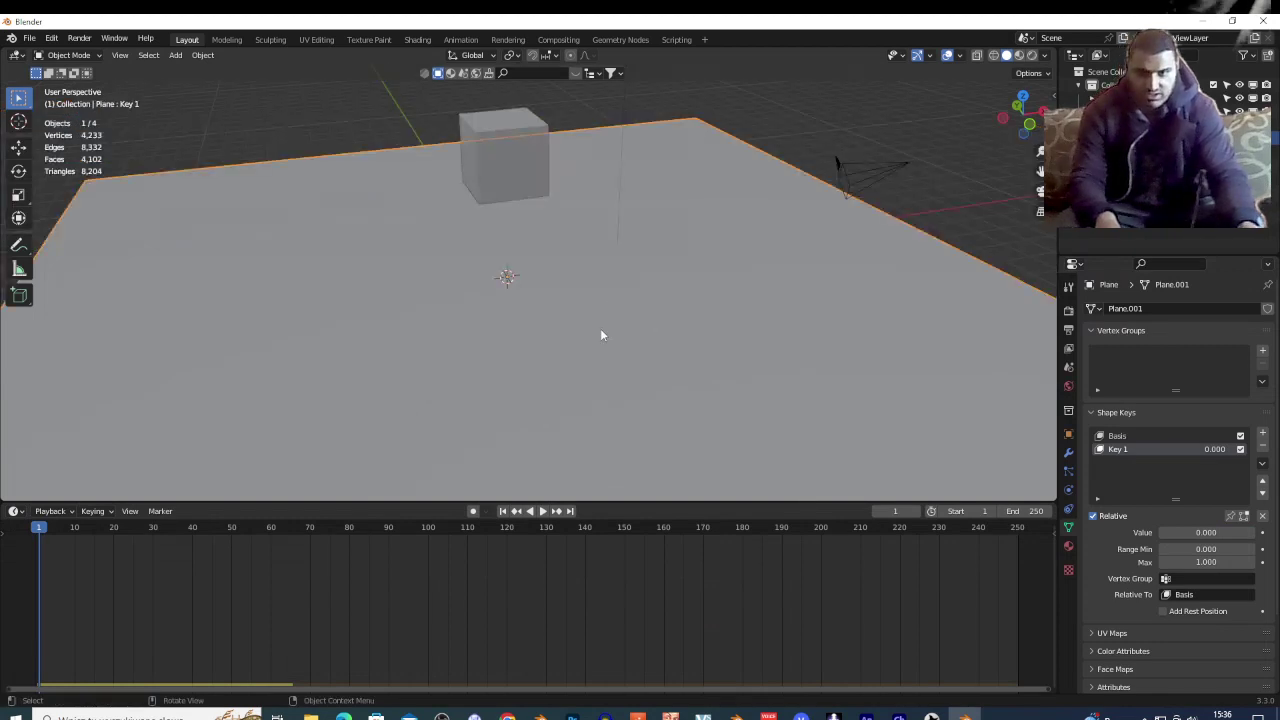
{"action": "key", "text": "space"}
{"action": "key", "text": "space"}
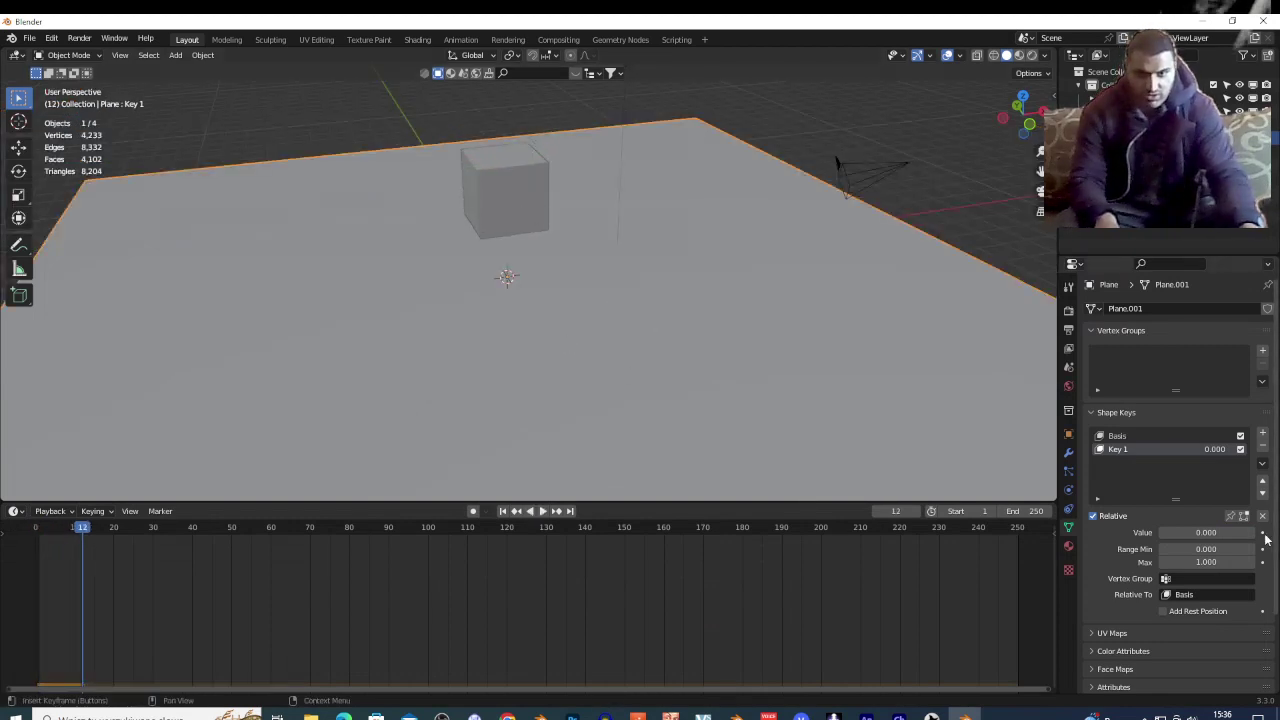
{"action": "left_click", "coordinate": [1262, 533]}
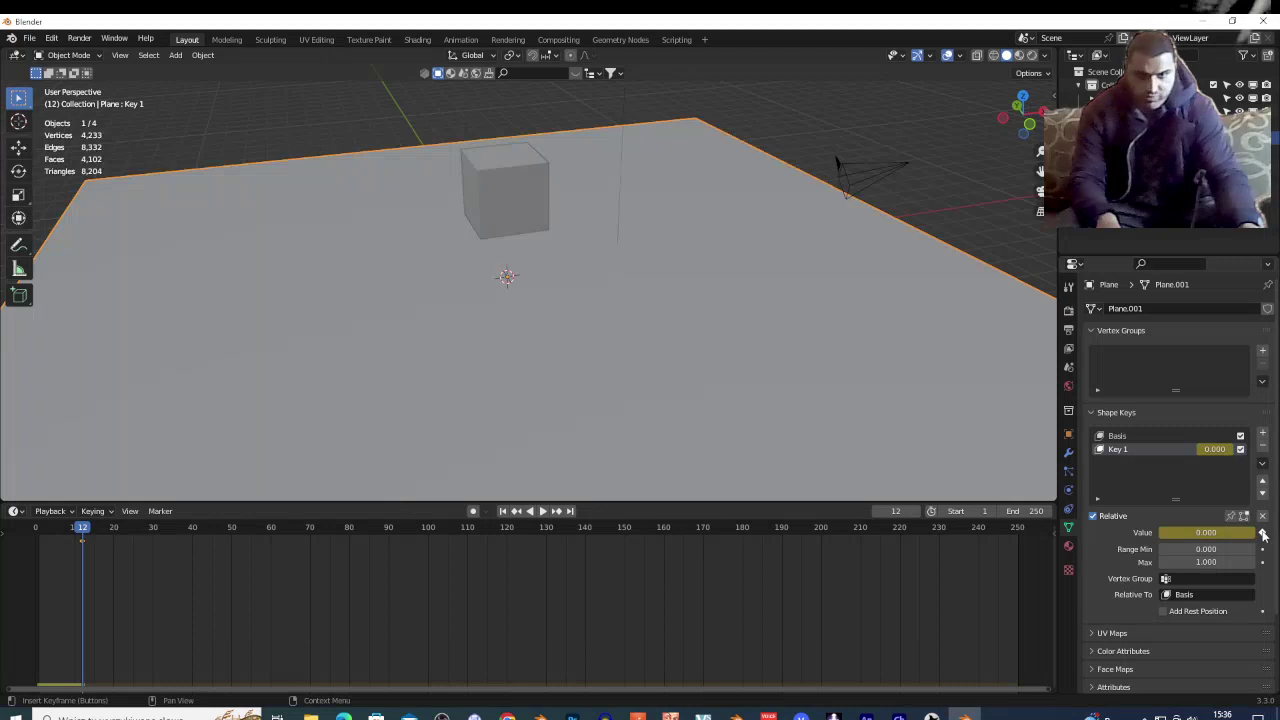
- Scrub and play the fall up to frame 21, and move the Key 1 value keyframe to frame 17
{"action": "left_click", "coordinate": [121, 532]}
{"action": "left_click_drag", "start_coordinate": [128, 531], "coordinate": [67, 534]}
{"action": "key", "text": "space"}
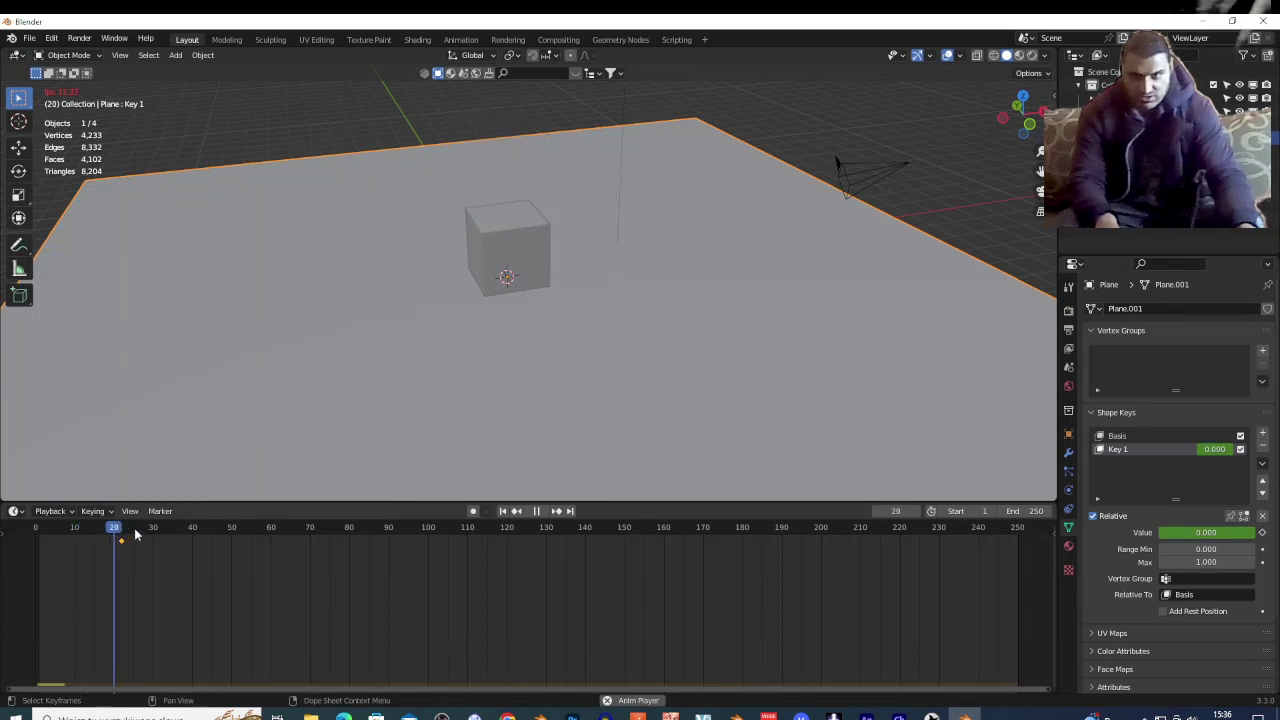
{"action": "key", "text": "space"}
{"action": "key", "text": "g"}
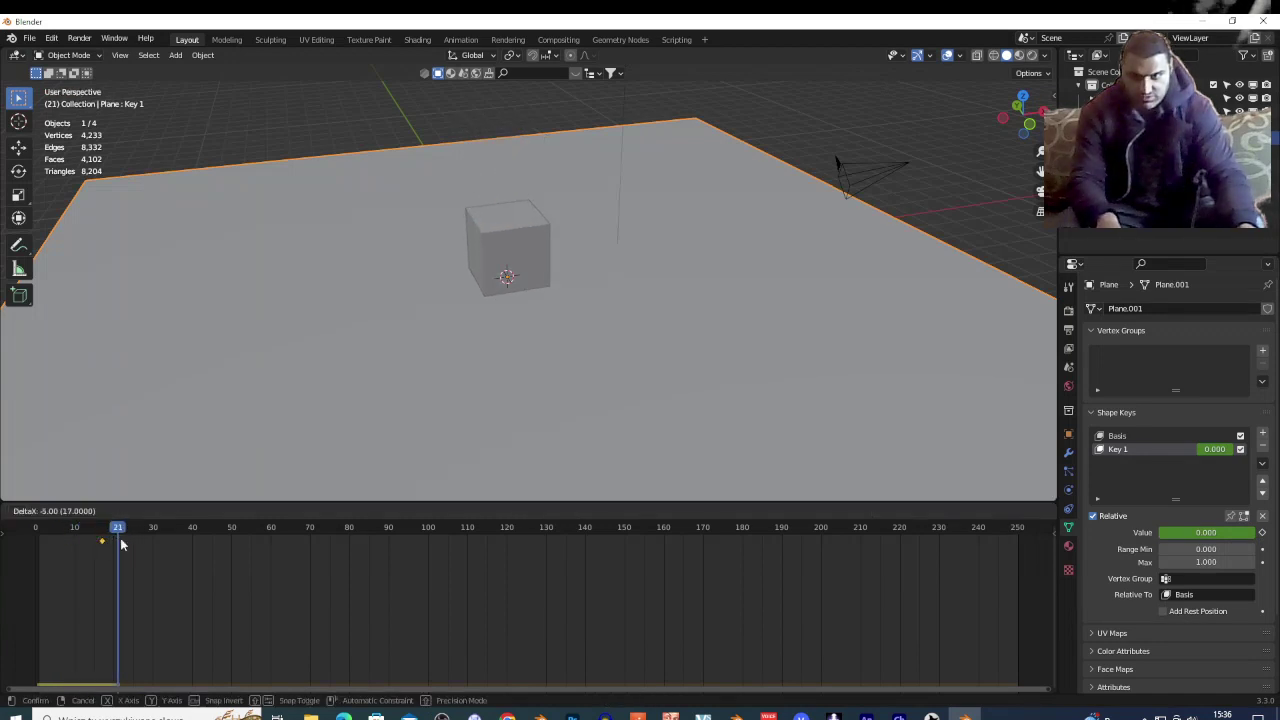
{"action": "left_click", "coordinate": [121, 540]}
- Set the Key 1 value to 1.000 at frame 21 and keyframe it
{"action": "left_click_drag", "start_coordinate": [1193, 535], "coordinate": [1252, 532]}
{"action": "left_click", "coordinate": [1262, 532]}
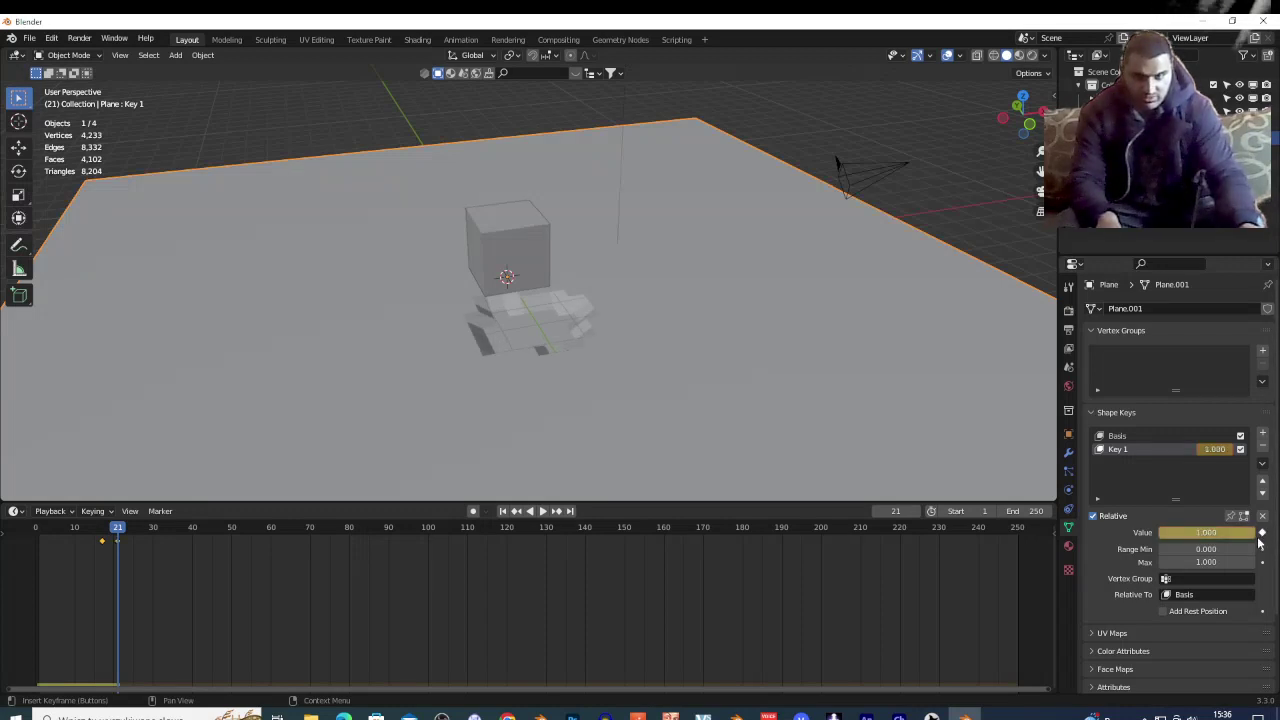
- Rewind the animation and play the cube's fall up to frame 33, viewing the impact area from closer up
{"action": "left_click", "coordinate": [82, 529]}
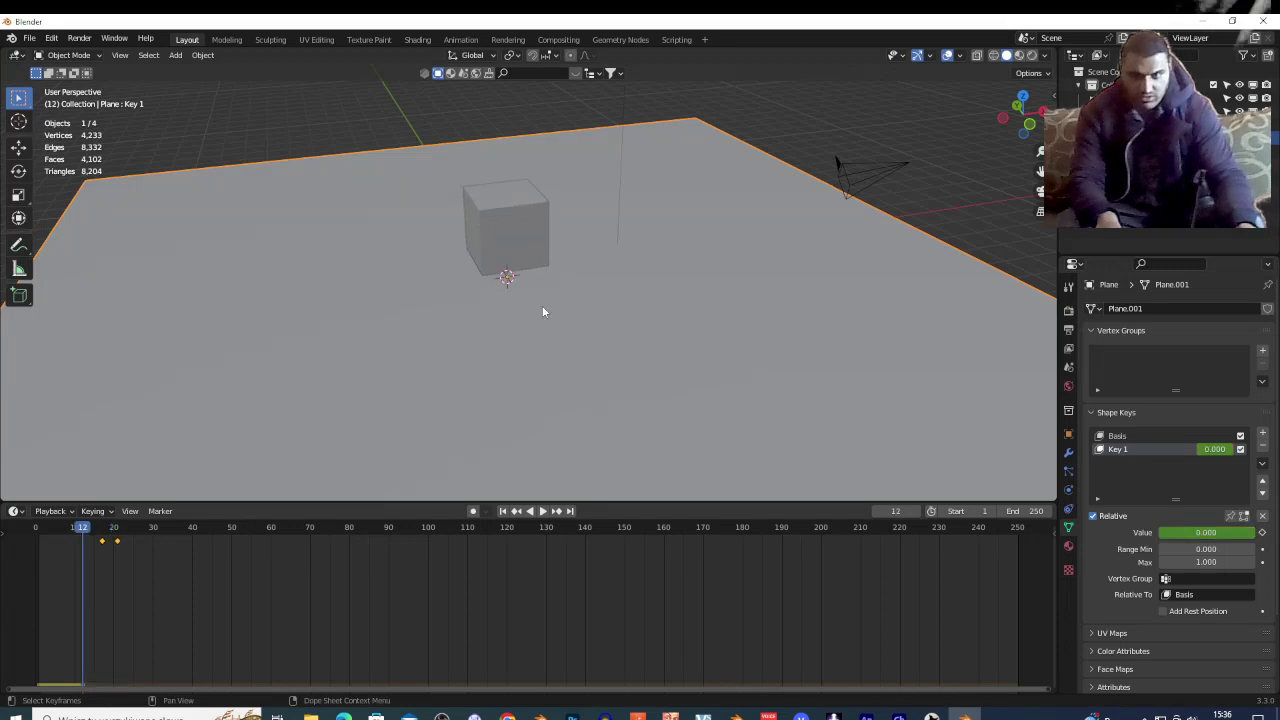
{"action": "key", "text": "shift+grave"}
{"action": "key", "text": "d"}
{"action": "key", "text": "w"}
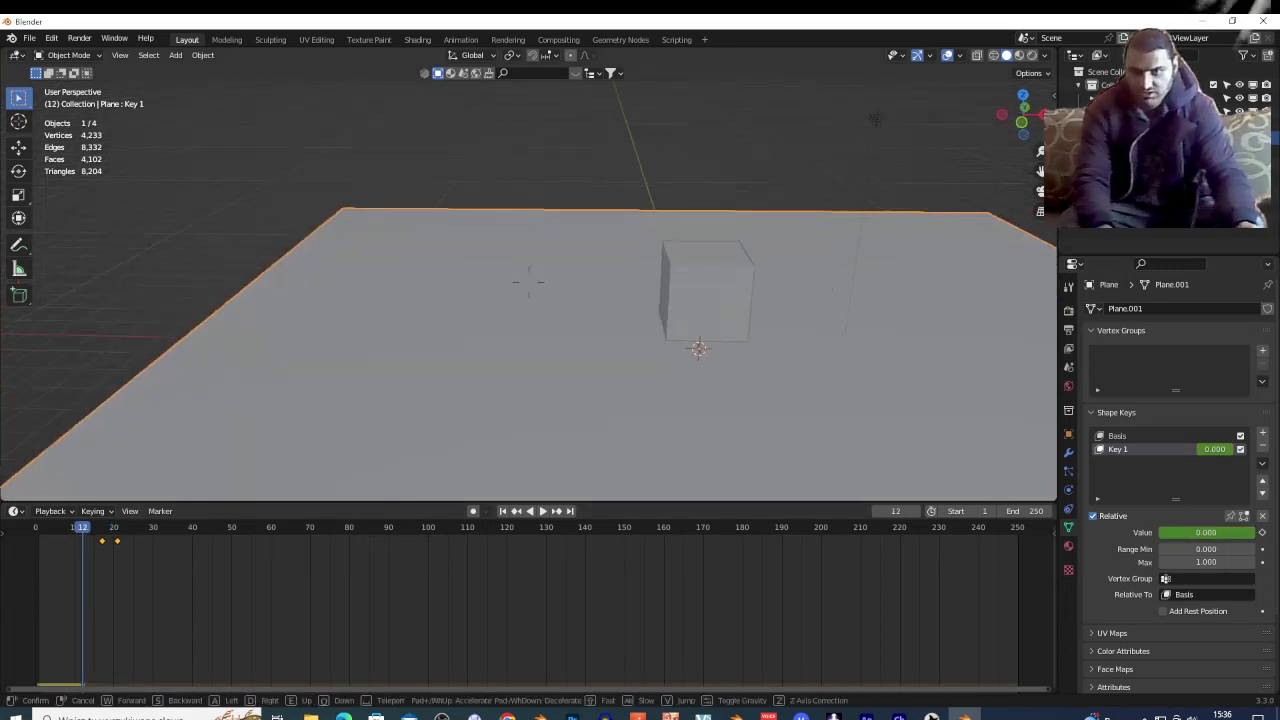
{"action": "key", "text": "d"}
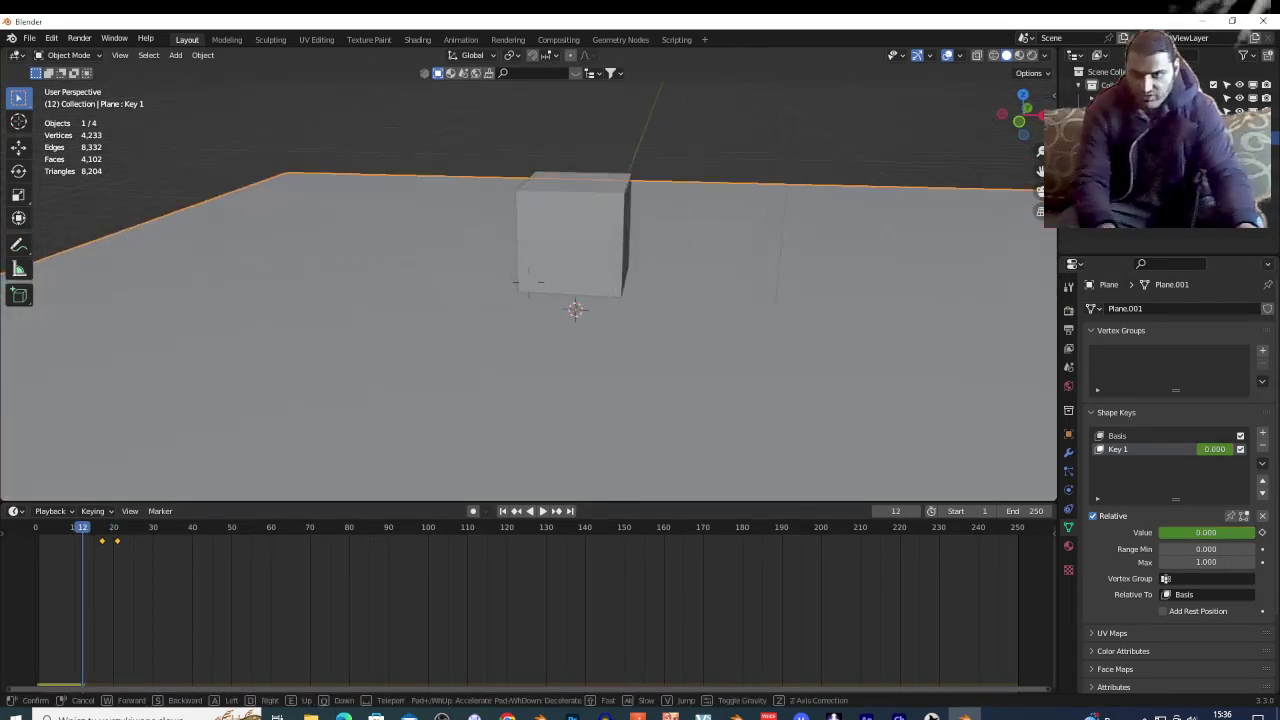
{"action": "key", "text": "Escape"}
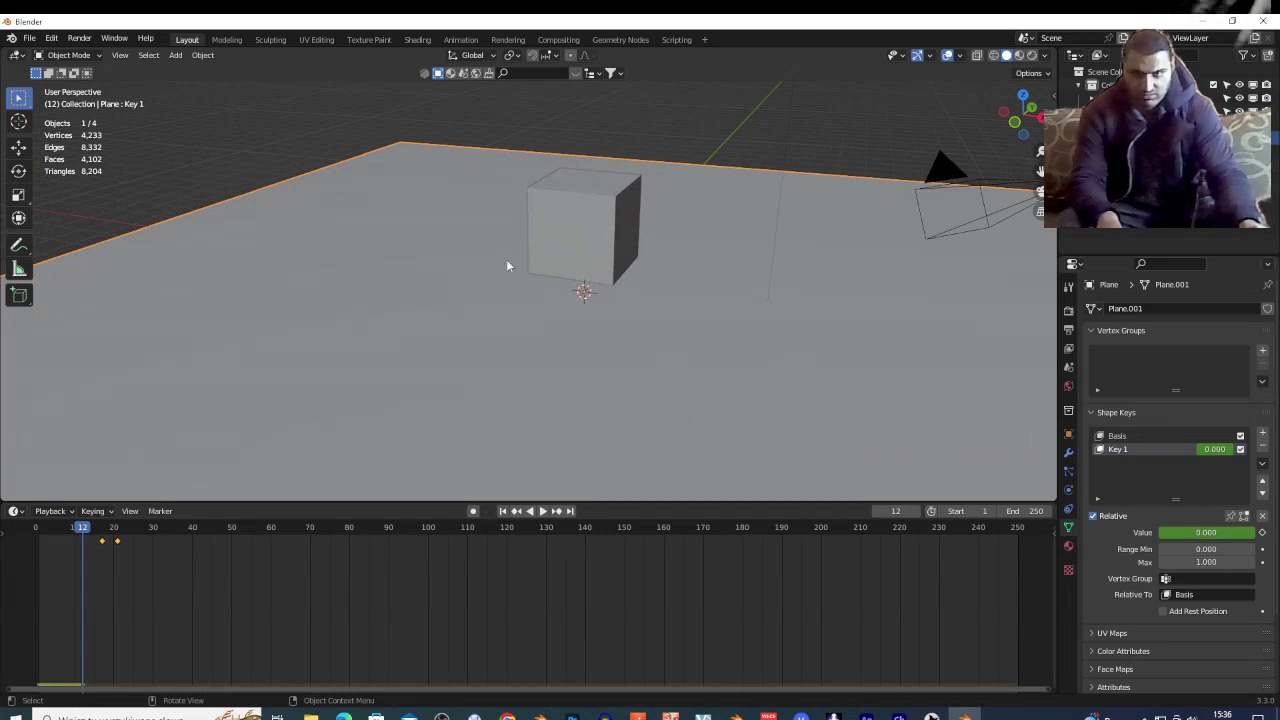
{"action": "key", "text": "shift+Left"}
{"action": "key", "text": "space"}
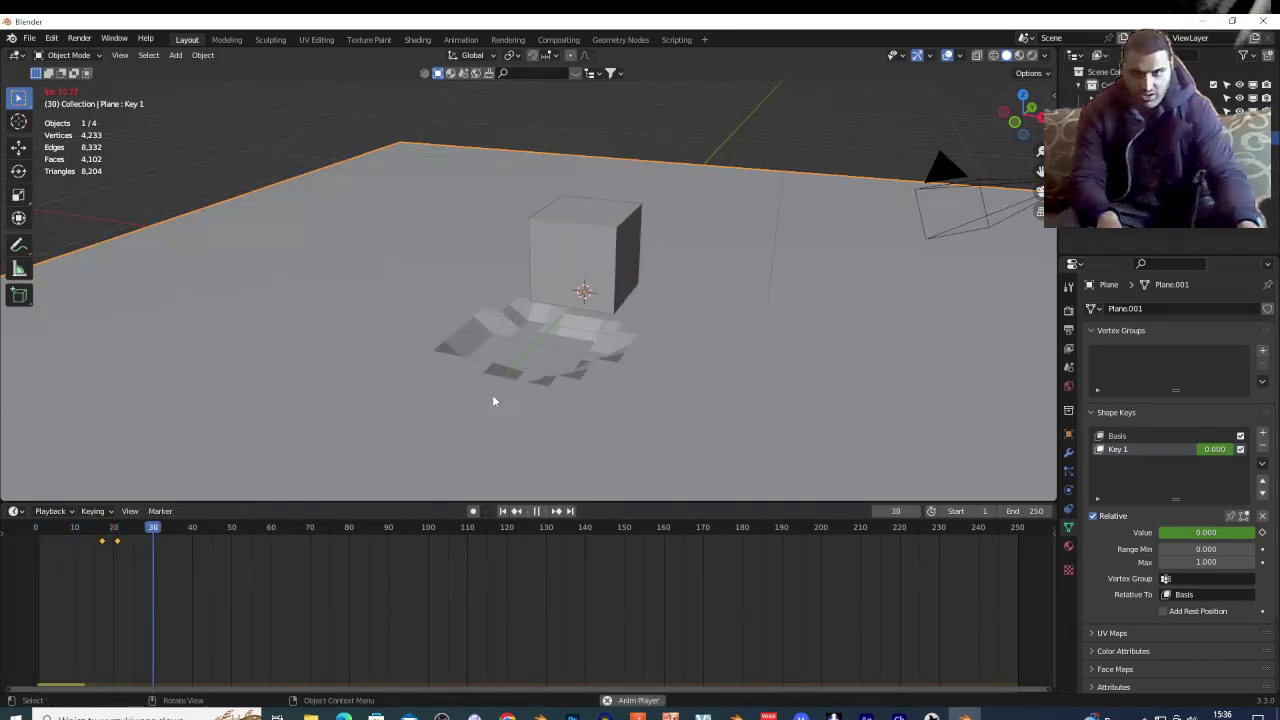
{"action": "key", "text": "space"}
- Select the cube together with the plane and move them along the Y axis
{"action": "left_click", "coordinate": [589, 243], "text": "shift"}
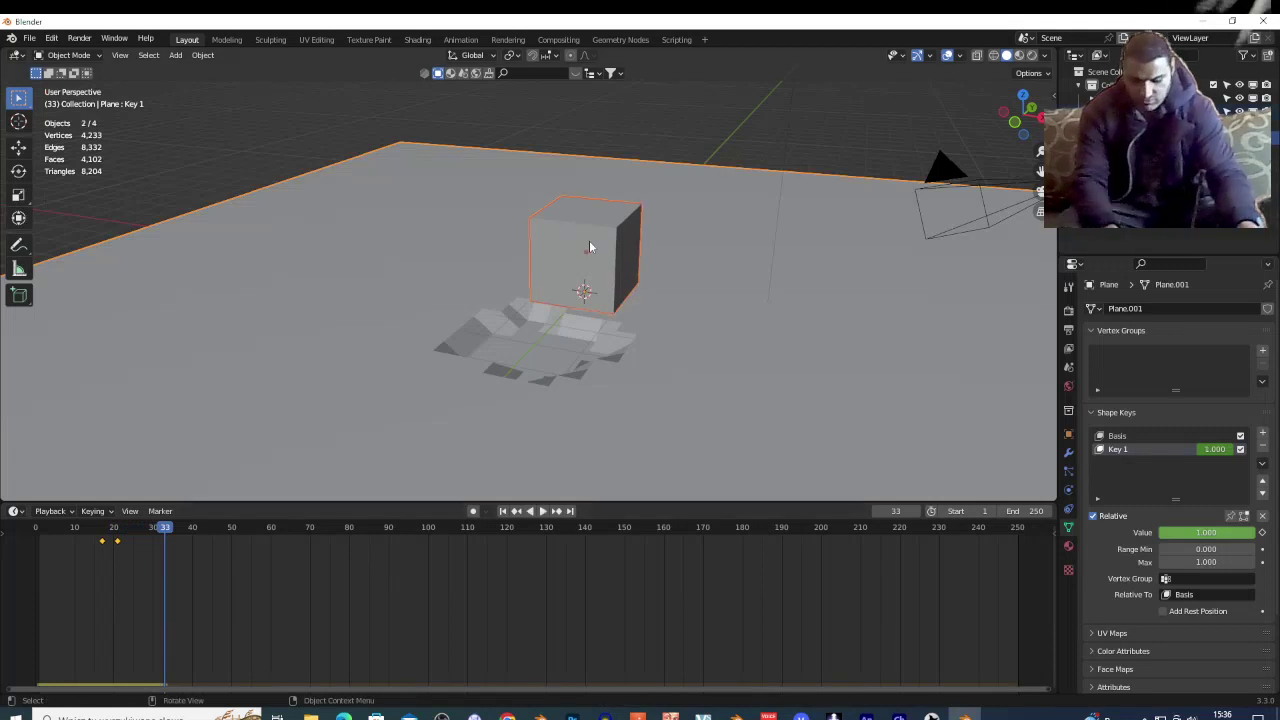
{"action": "key", "text": "g"}
{"action": "key", "text": "y"}
{"action": "left_click", "coordinate": [577, 266]}
- Try to move the cube alone along the Y axis onto the dent
{"action": "left_click", "coordinate": [577, 265]}
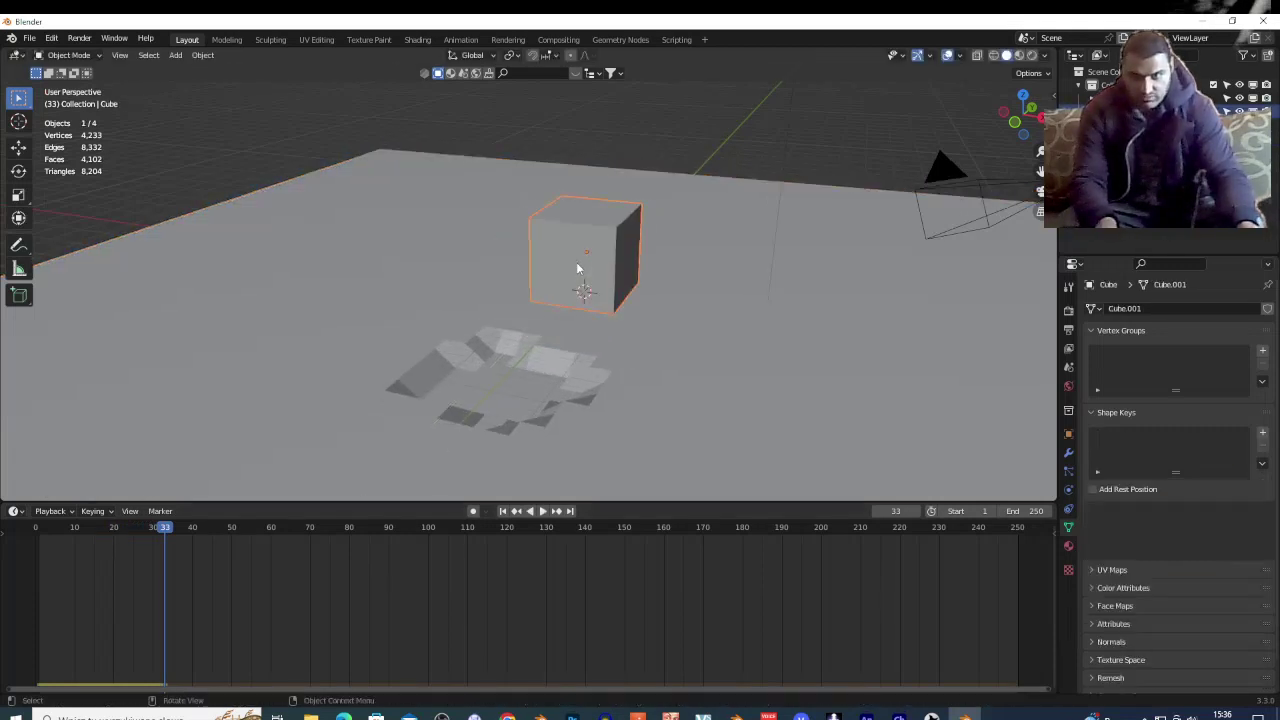
{"action": "key", "text": "g"}
{"action": "key", "text": "y"}
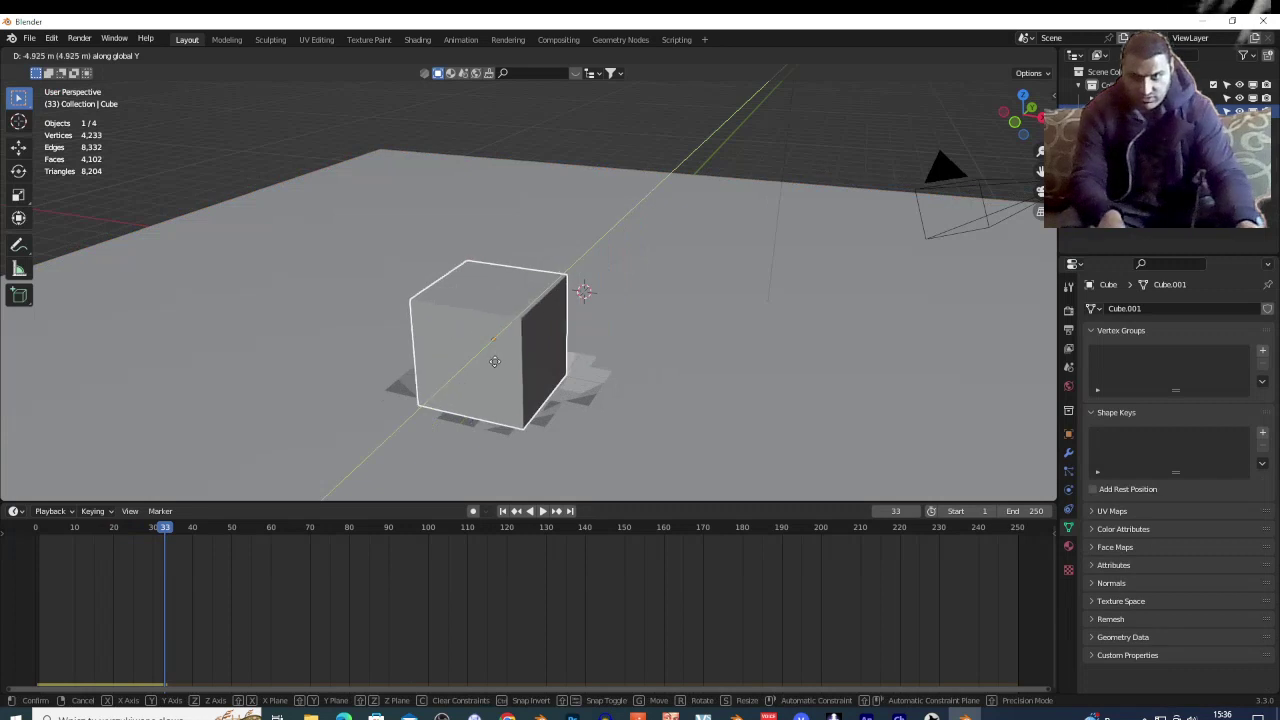
{"action": "left_click", "coordinate": [495, 362]}
{"action": "key", "text": "ctrl+z"}
{"action": "key", "text": "g"}
{"action": "key", "text": "y"}
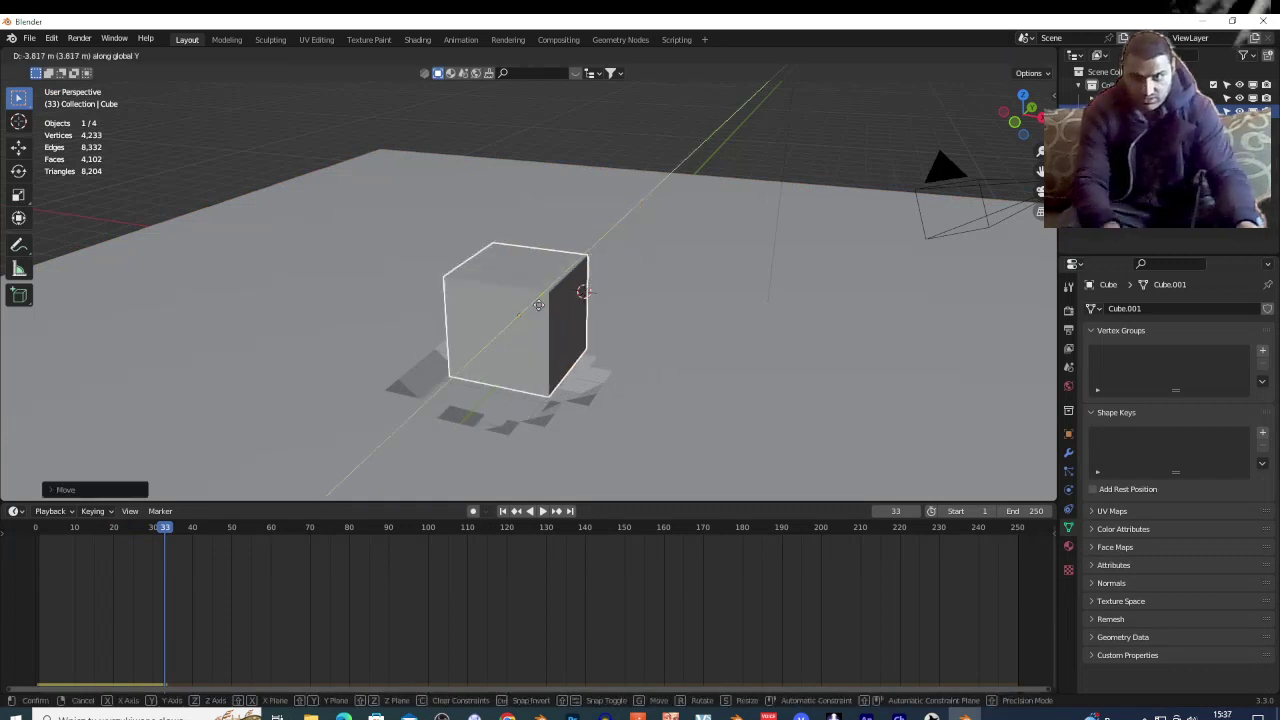
{"action": "right_click", "coordinate": [498, 372]}
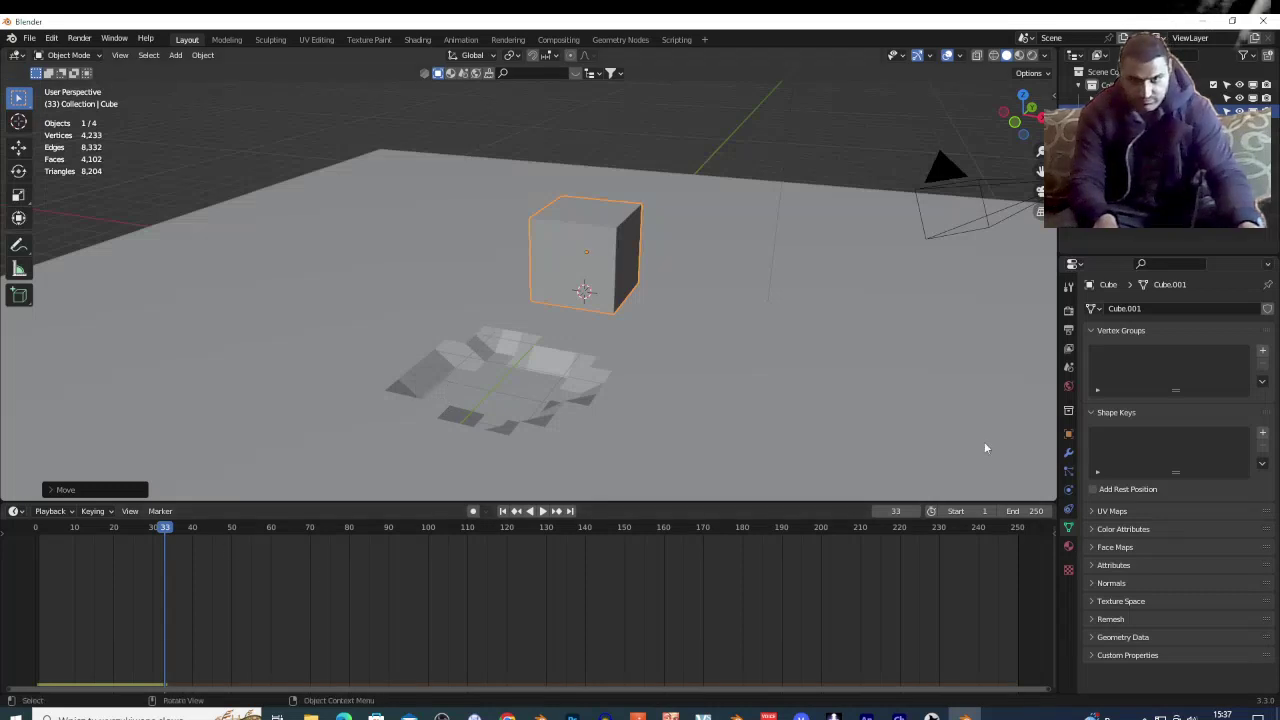
- Show the cube's rigid body settings, and move the plane along the Y axis until the dent sits beneath the cube
{"action": "left_click", "coordinate": [1068, 473]}
{"action": "left_click", "coordinate": [1066, 492]}
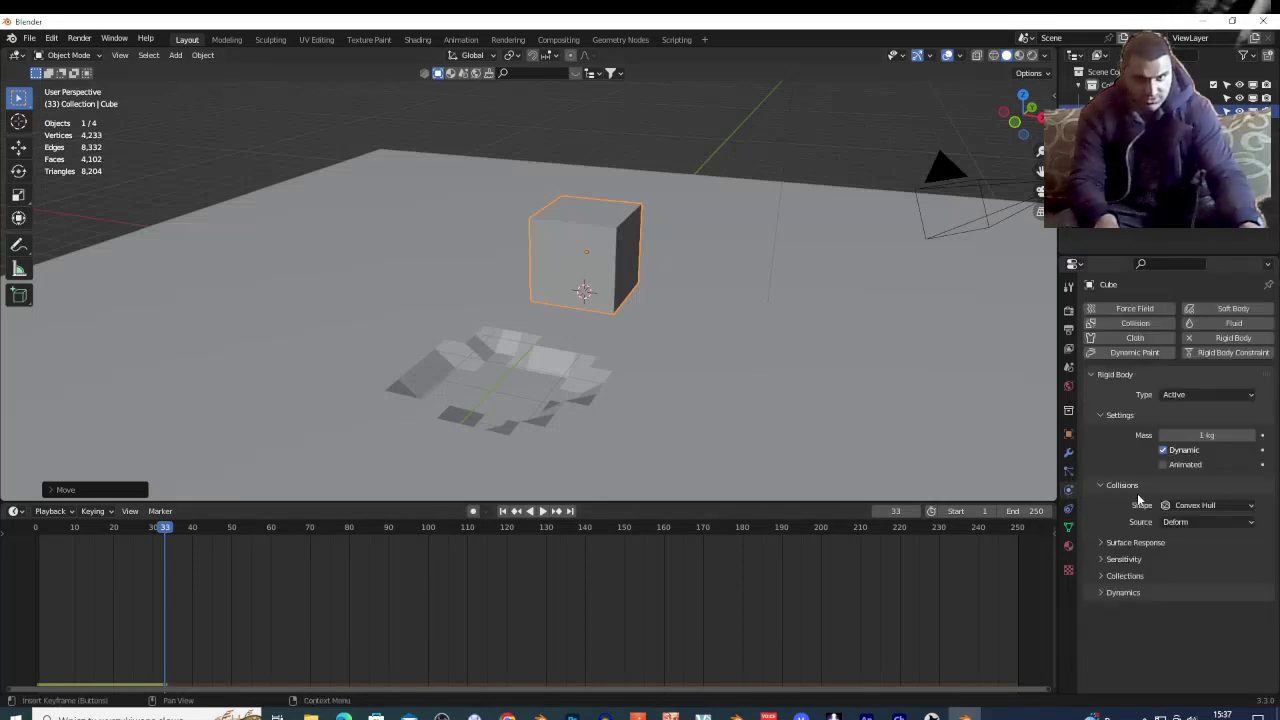
{"action": "left_click", "coordinate": [444, 381]}
{"action": "key", "text": "g"}
{"action": "key", "text": "y"}
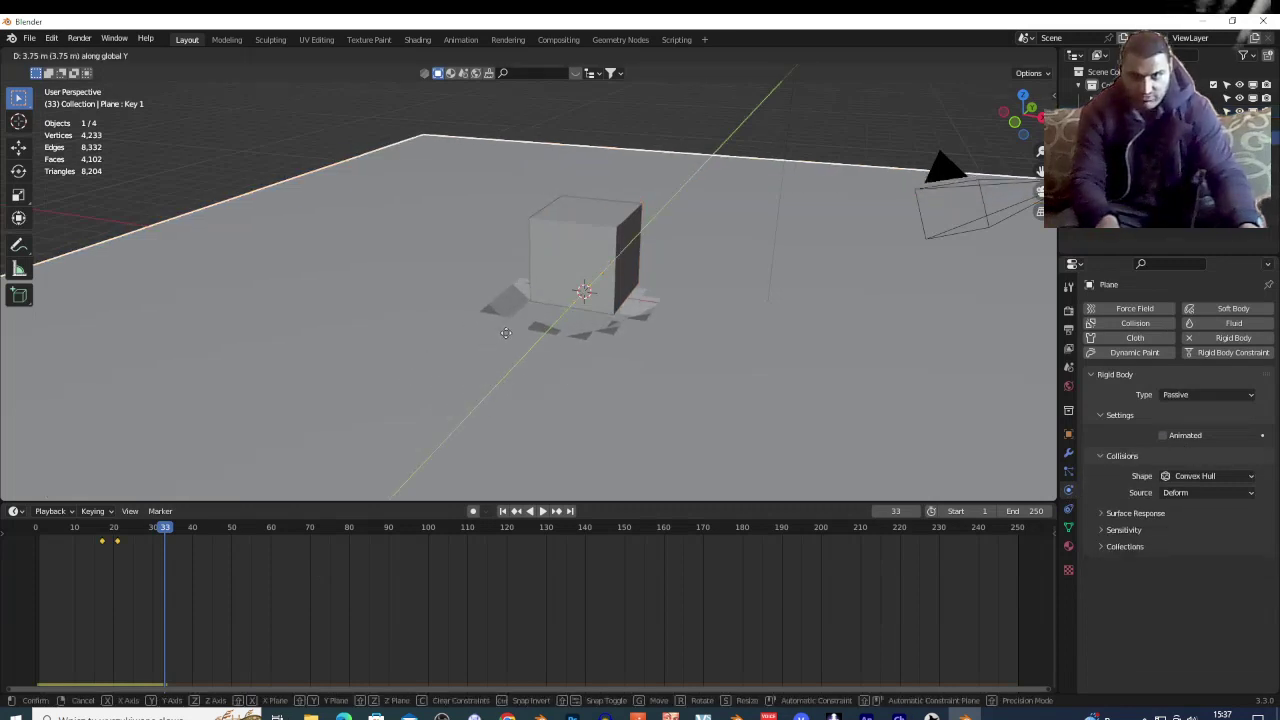
{"action": "left_click", "coordinate": [520, 317]}
- Play the fall from frame 8, then replay it from the start up to frame 28 to check the alignment
{"action": "left_click", "coordinate": [66, 540]}
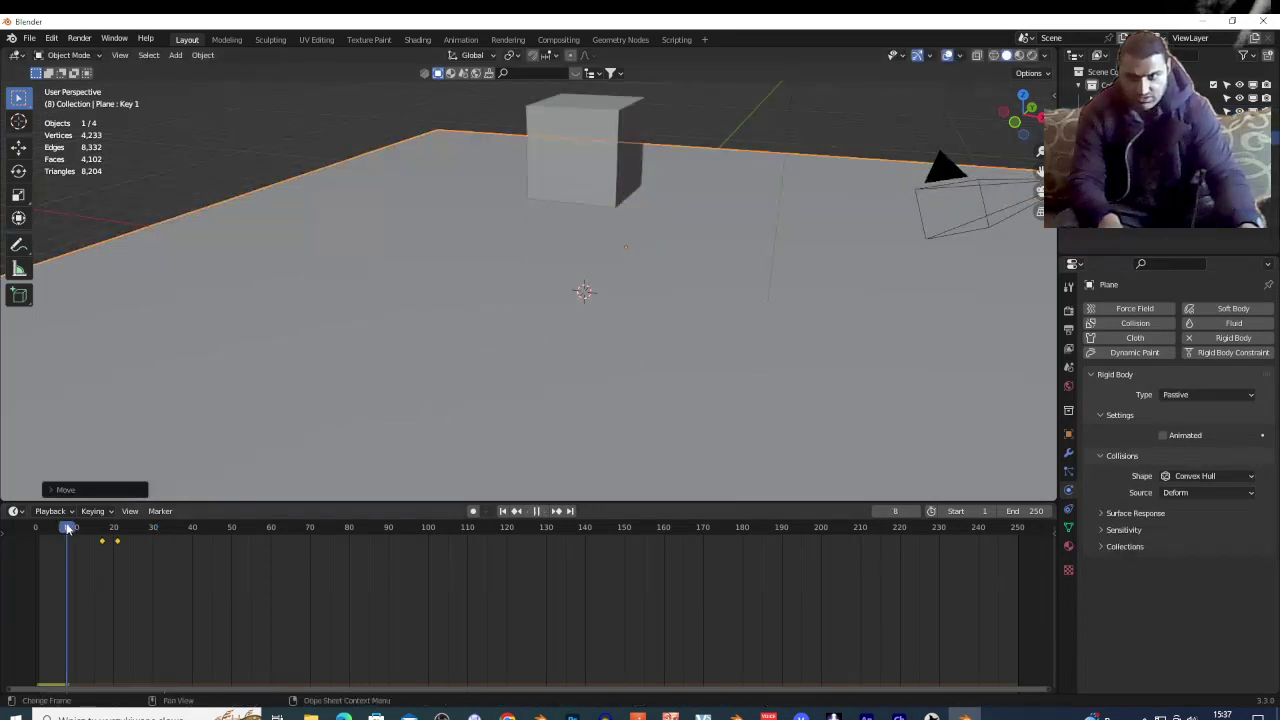
{"action": "key", "text": "space"}
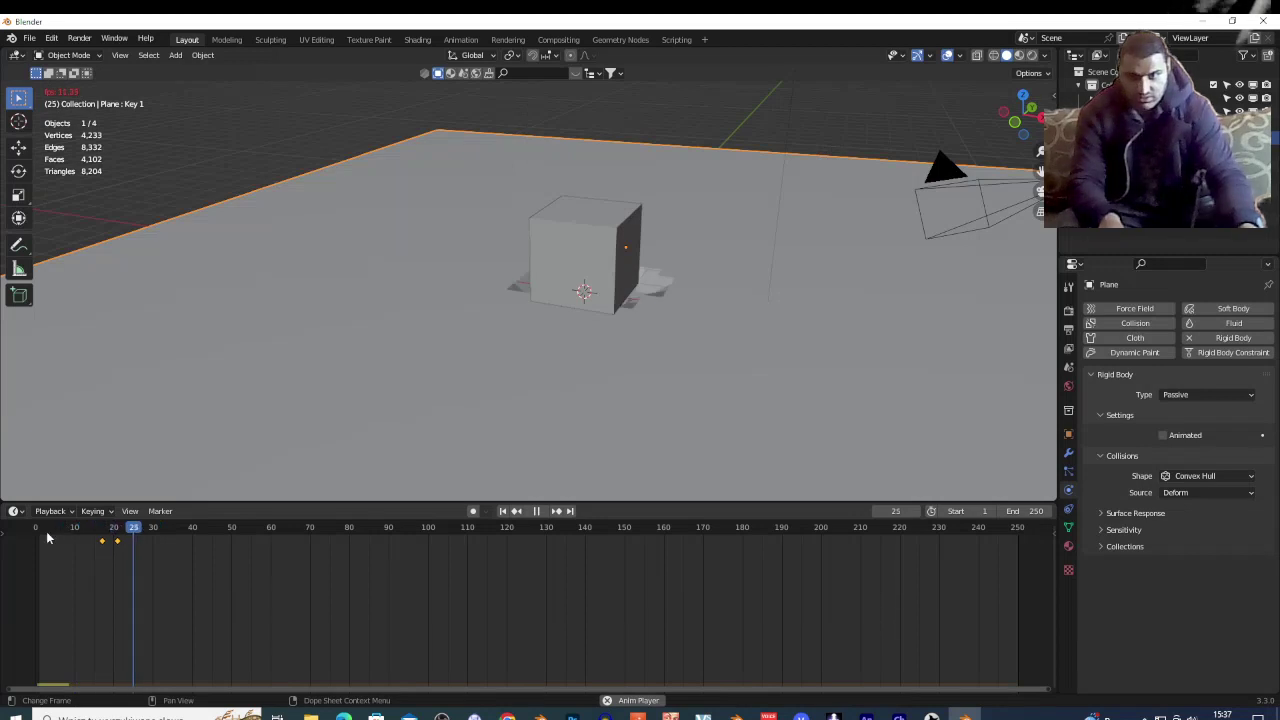
{"action": "key", "text": "space"}
{"action": "left_click", "coordinate": [39, 538]}
{"action": "key", "text": "space"}
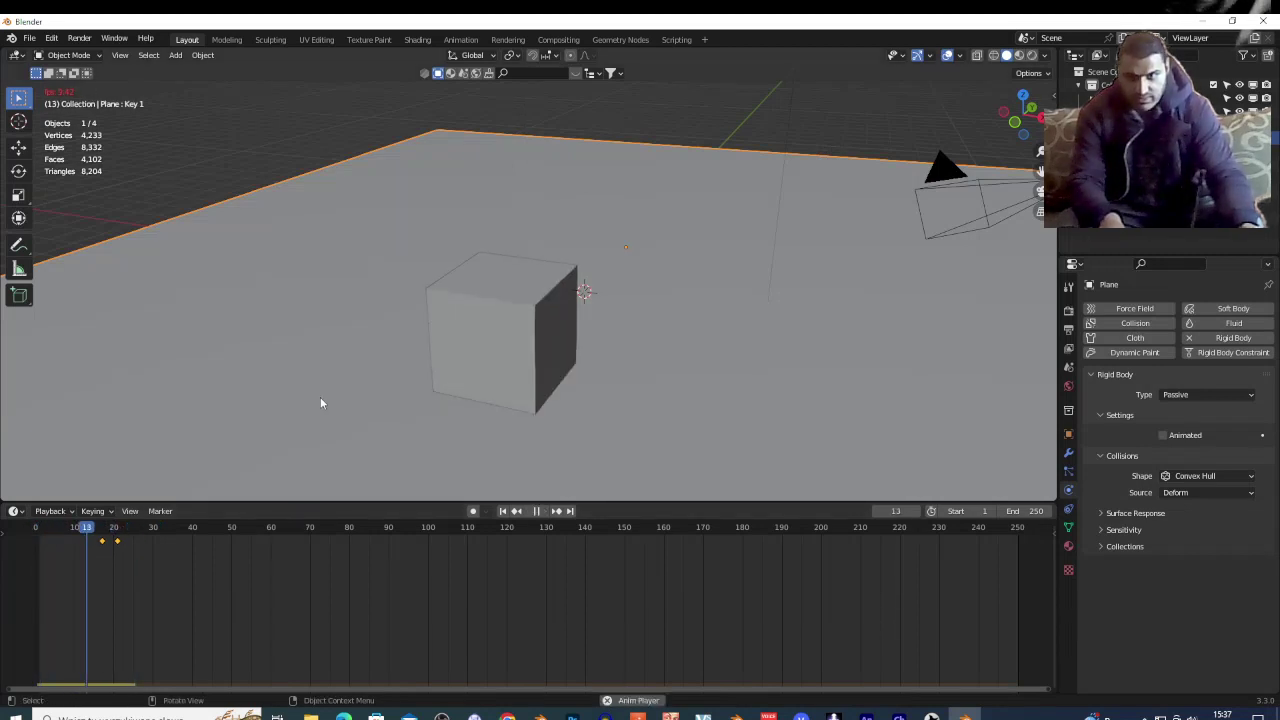
{"action": "scroll", "coordinate": [320, 396], "scroll_direction": "down", "scroll_amount": 5}
{"action": "key", "text": "space"}
- Examine the dent and the cube from several angles at frame 28, ending with a view of the whole plane
{"action": "key", "text": "shift+grave"}
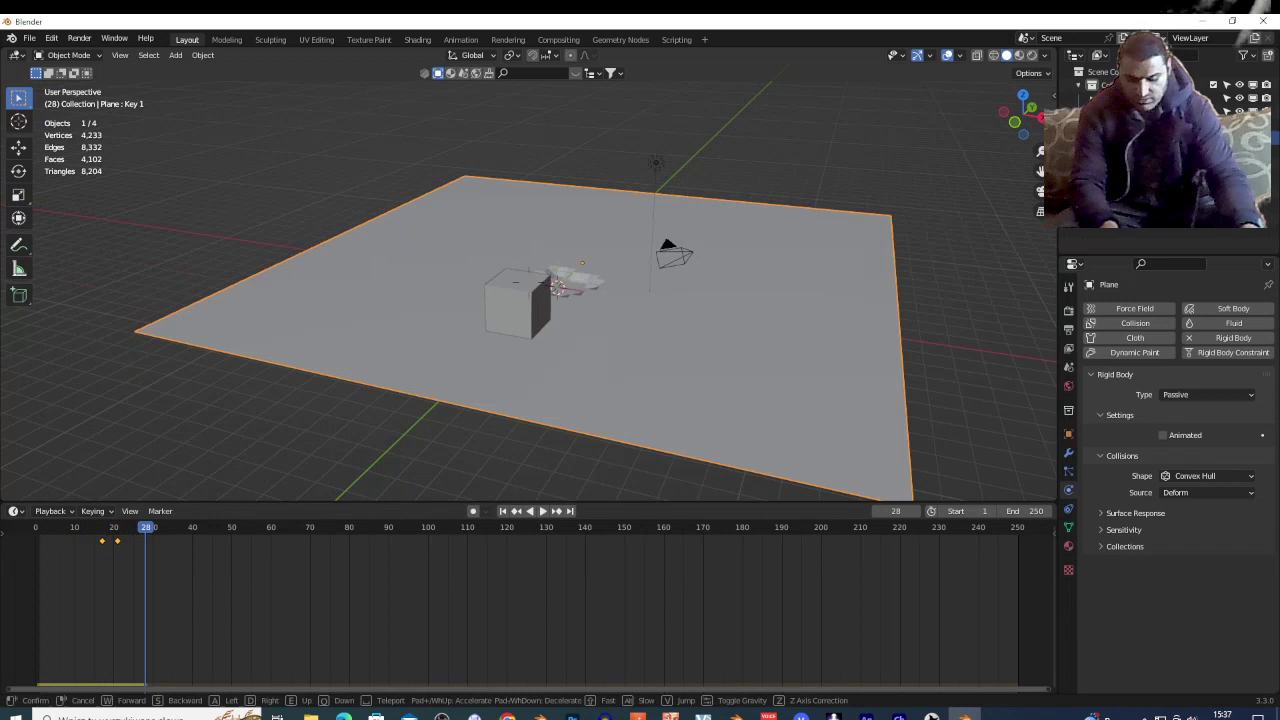
{"action": "key", "text": "w"}
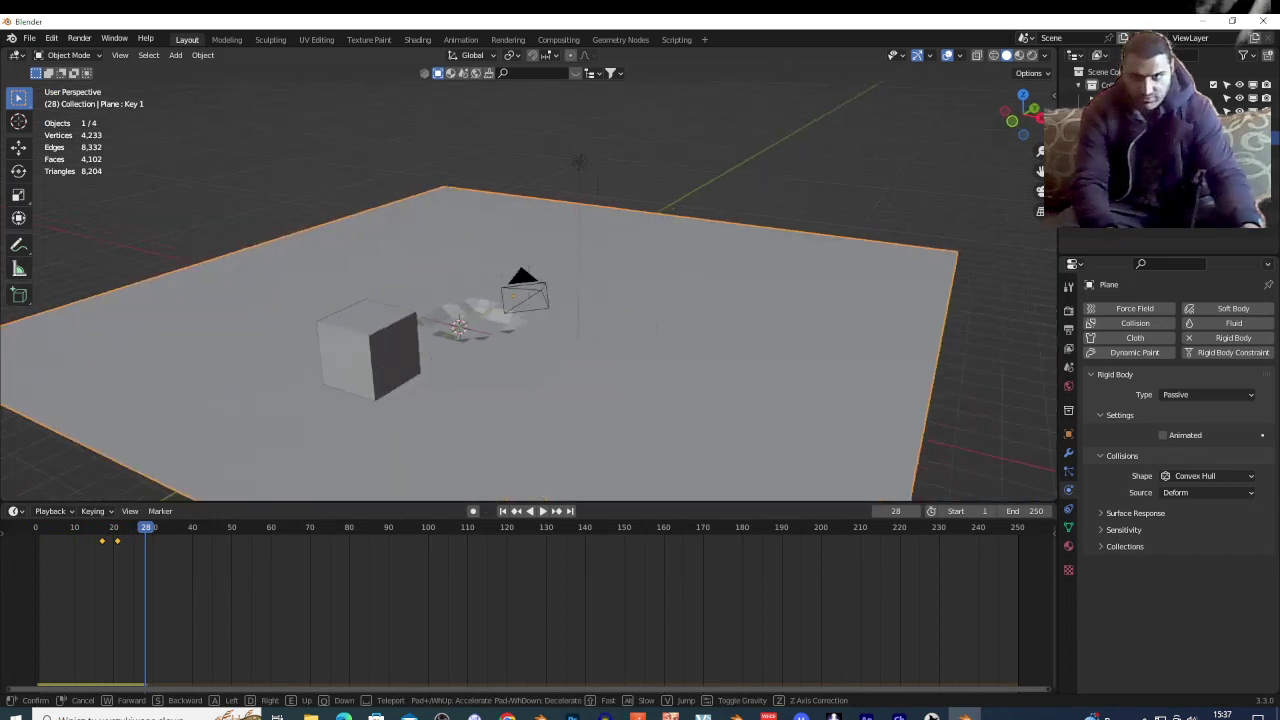
{"action": "key", "text": "s"}
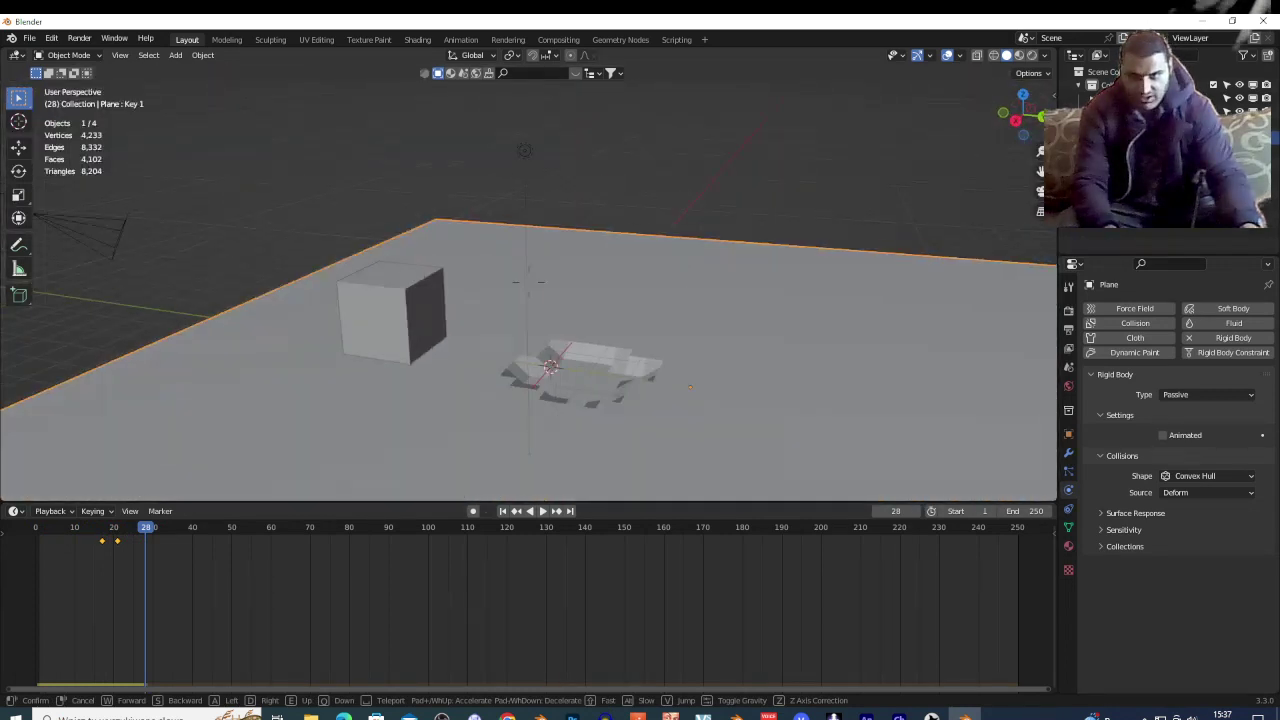
{"action": "key", "text": "w"}
{"action": "left_click", "coordinate": [610, 301]}
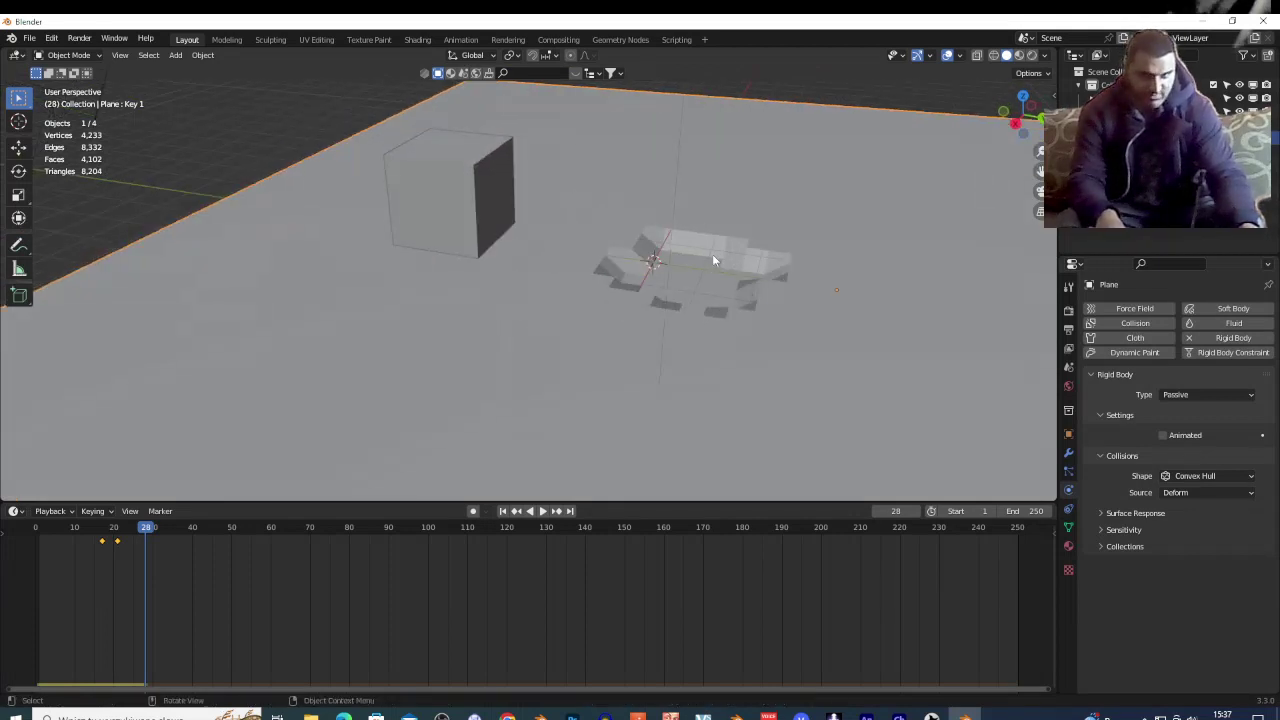
{"action": "key", "text": "shift+grave"}
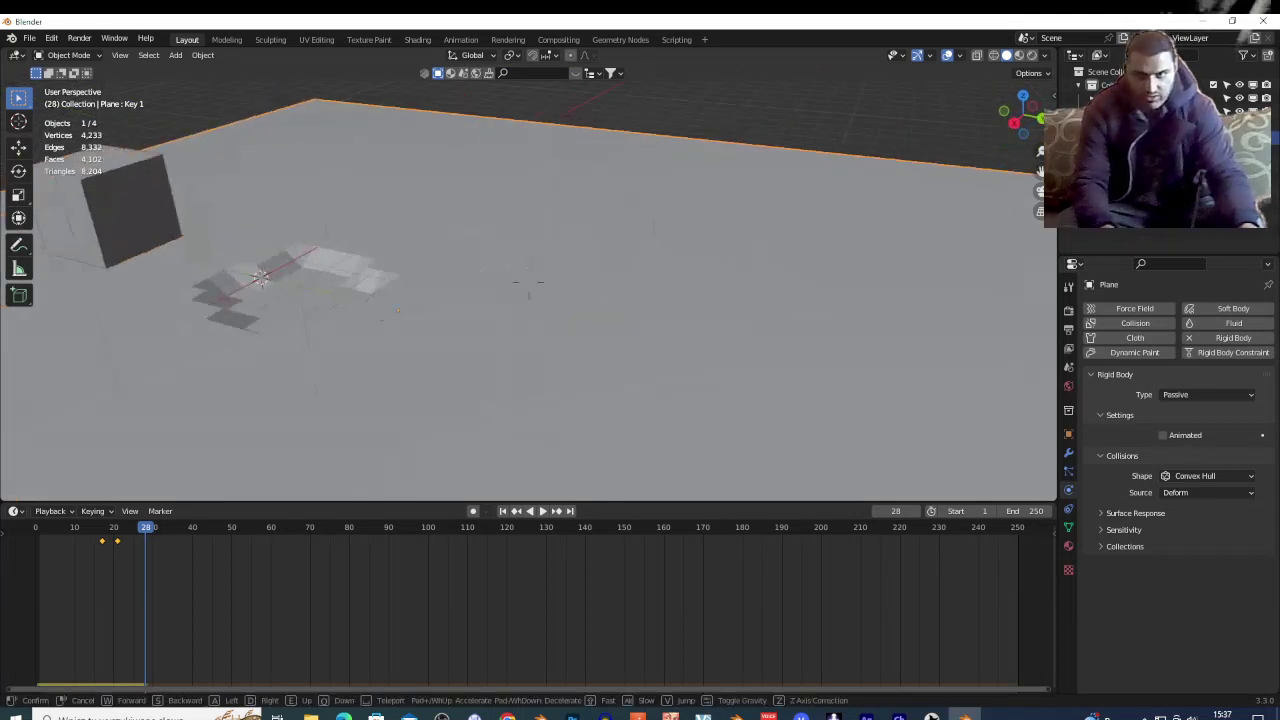
{"action": "key", "text": "s"}
{"action": "left_click", "coordinate": [670, 300]}
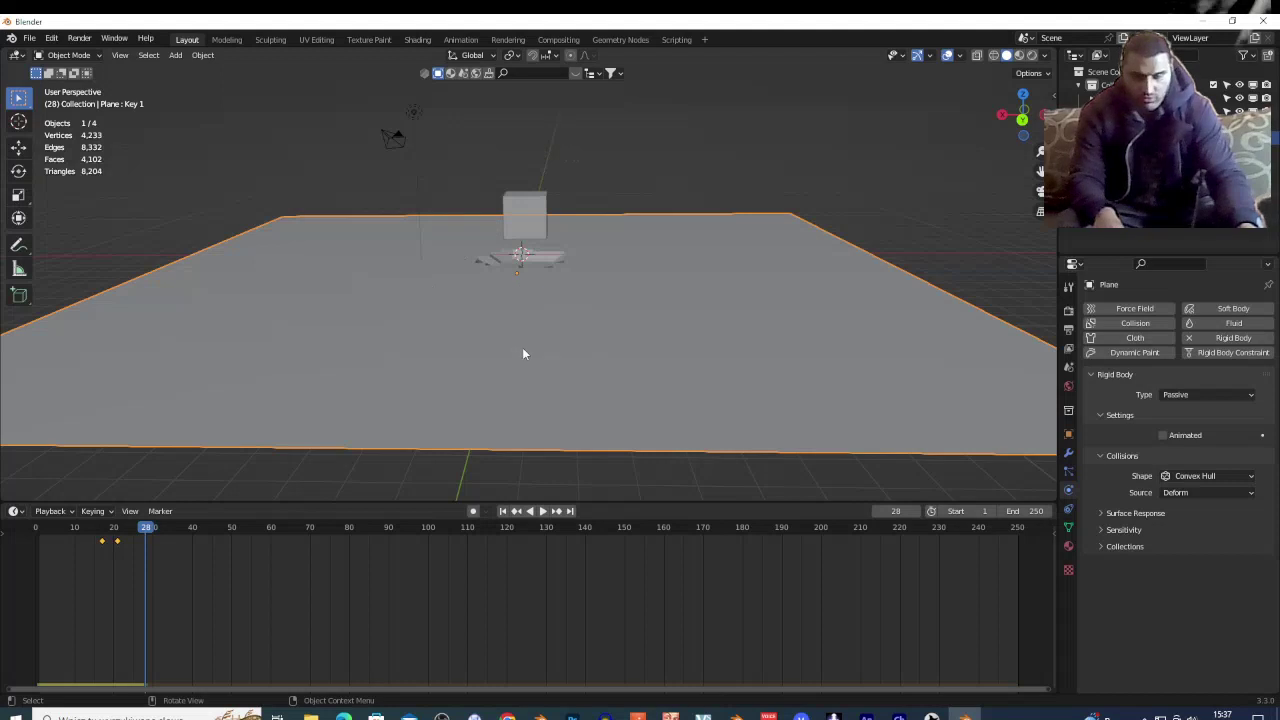
- In Edit Mode with Key 1 active, sink a large rectangular patch beside the dent, and set the Key 1 value to 0.000 in Object Mode
{"action": "left_click", "coordinate": [1069, 470]}
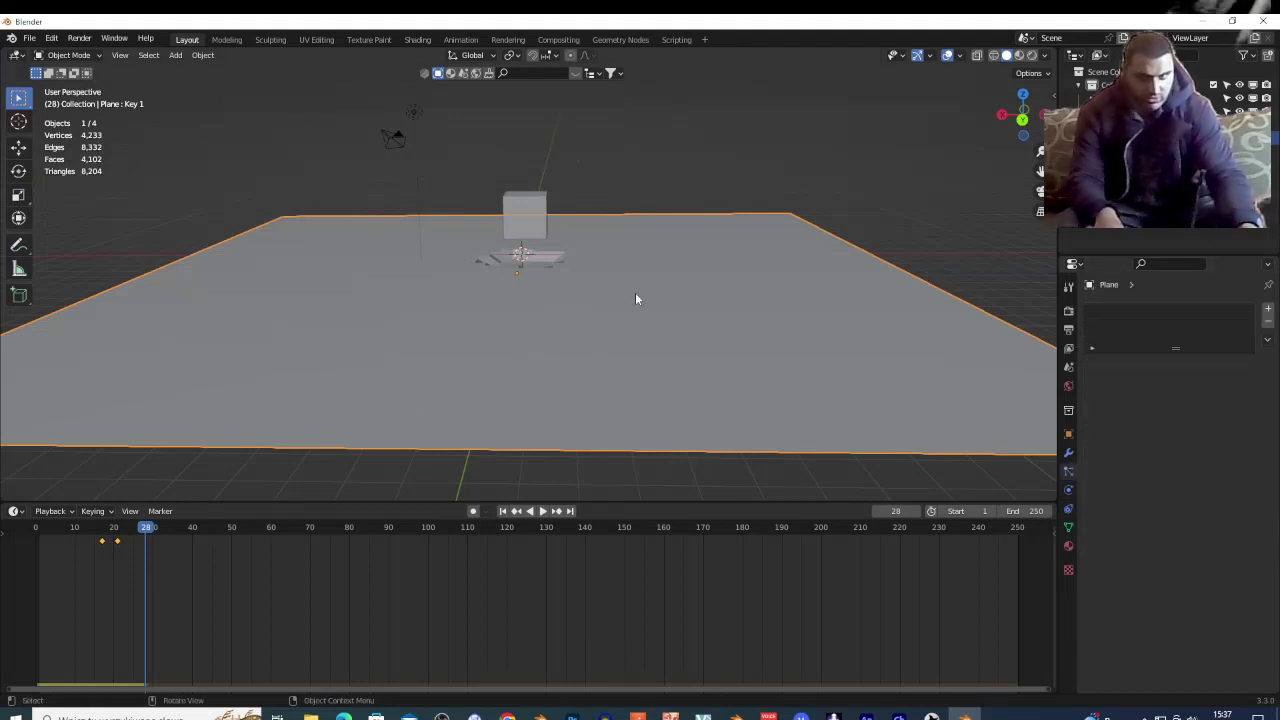
{"action": "left_click", "coordinate": [1068, 527]}
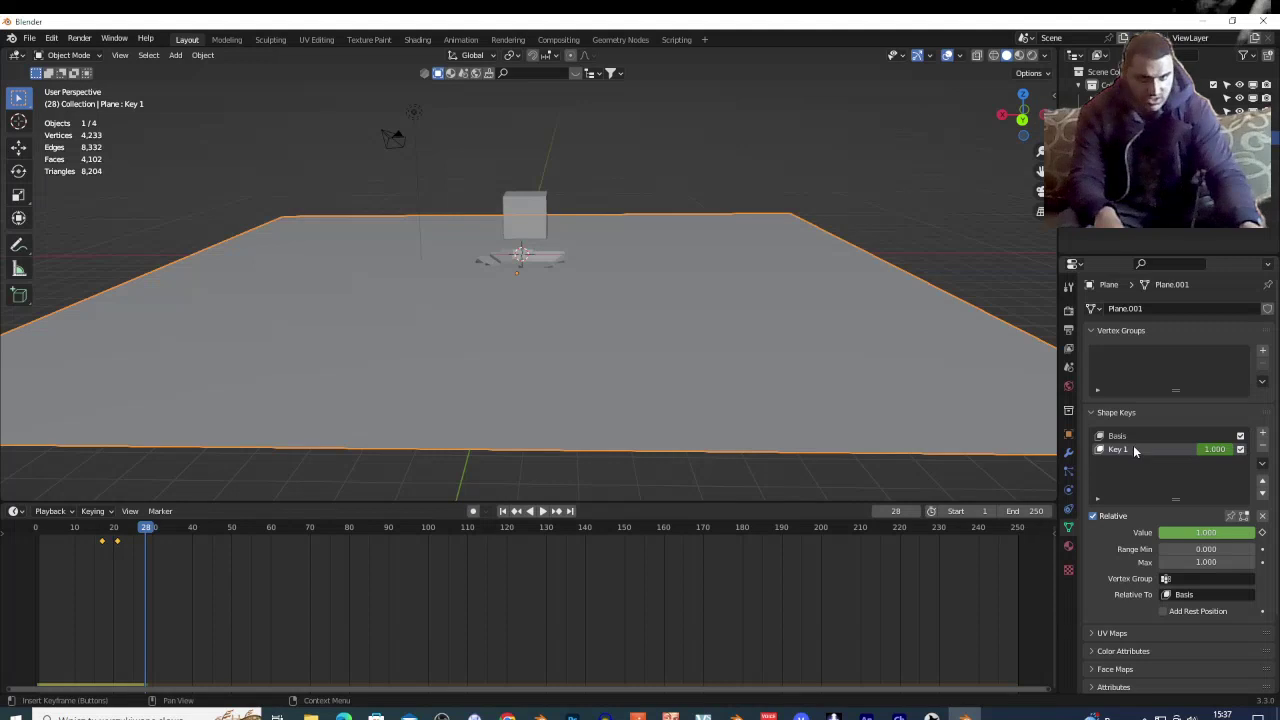
{"action": "key", "text": "Tab"}
{"action": "left_click_drag", "start_coordinate": [430, 283], "coordinate": [662, 398]}
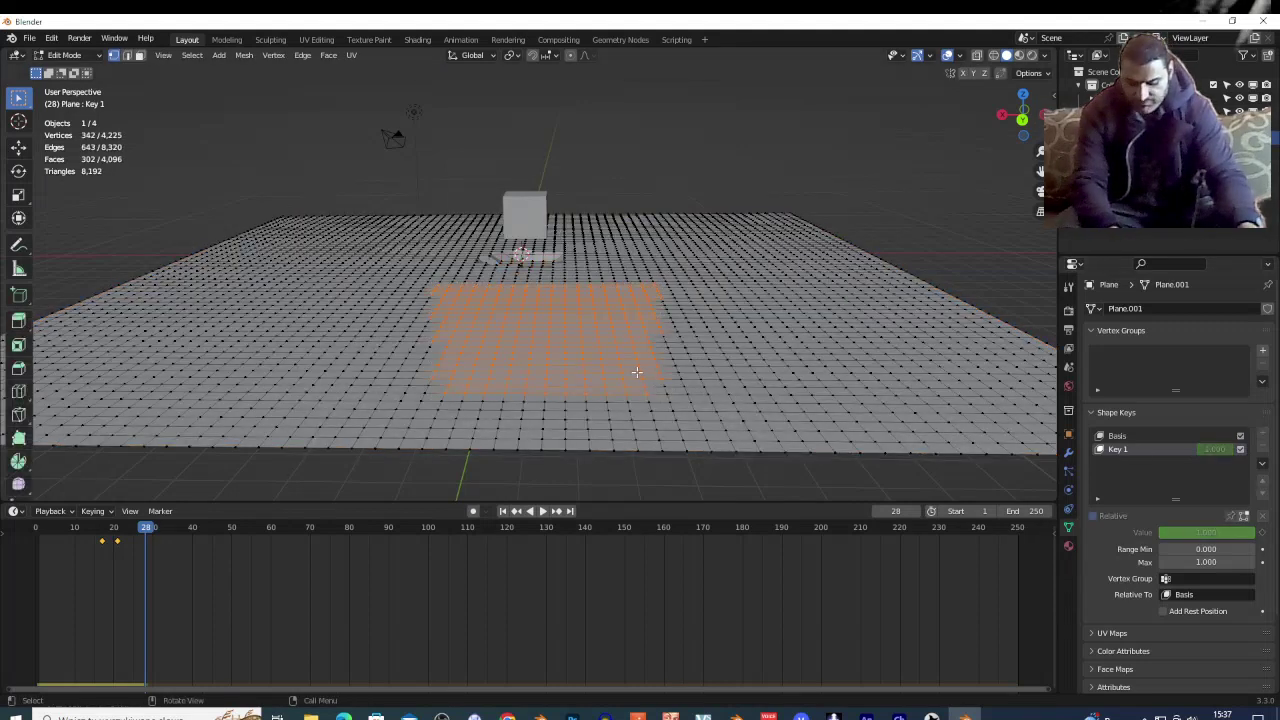
{"action": "key", "text": "e"}
{"action": "left_click", "coordinate": [619, 397]}
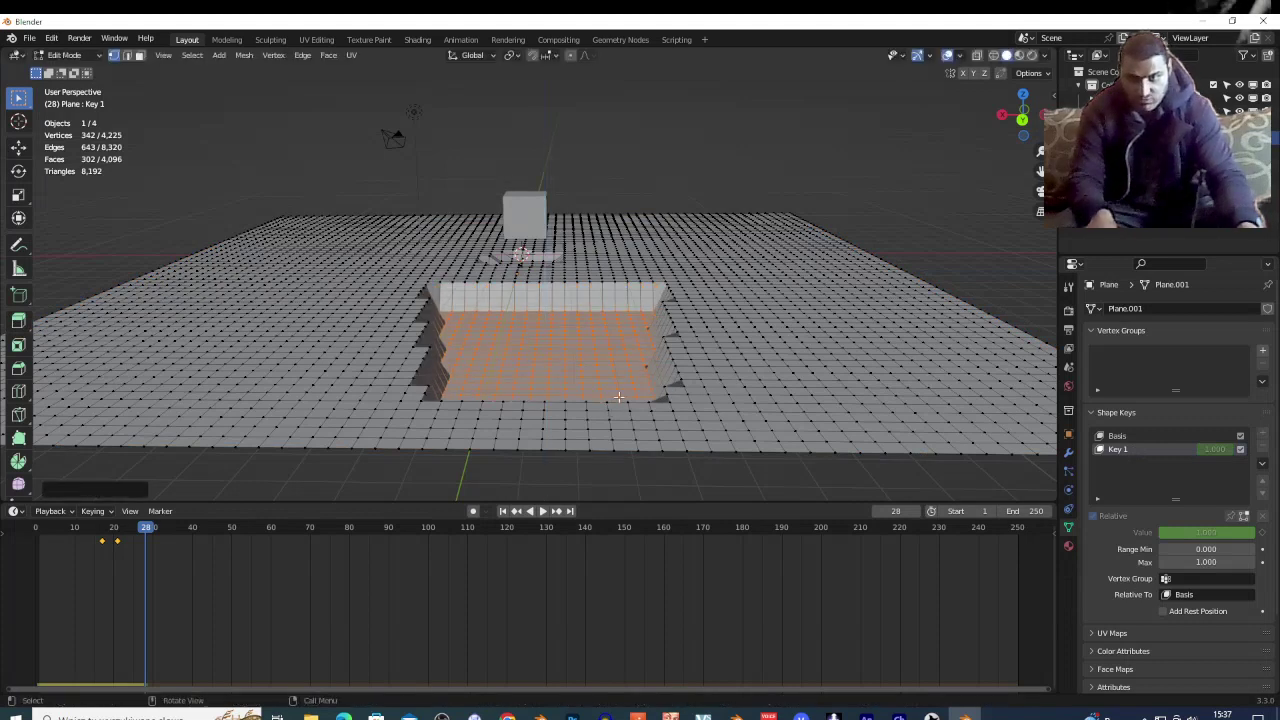
{"action": "key", "text": "Tab"}
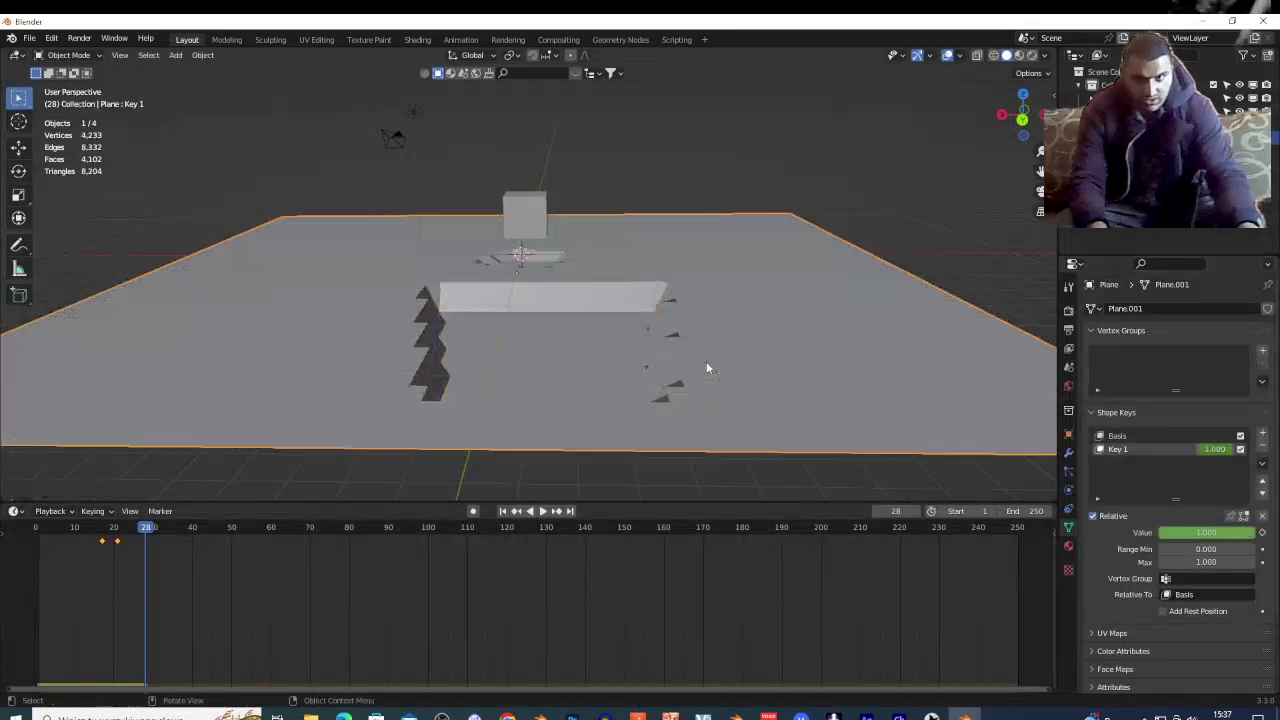
{"action": "left_click_drag", "start_coordinate": [1230, 532], "coordinate": [1140, 532]}
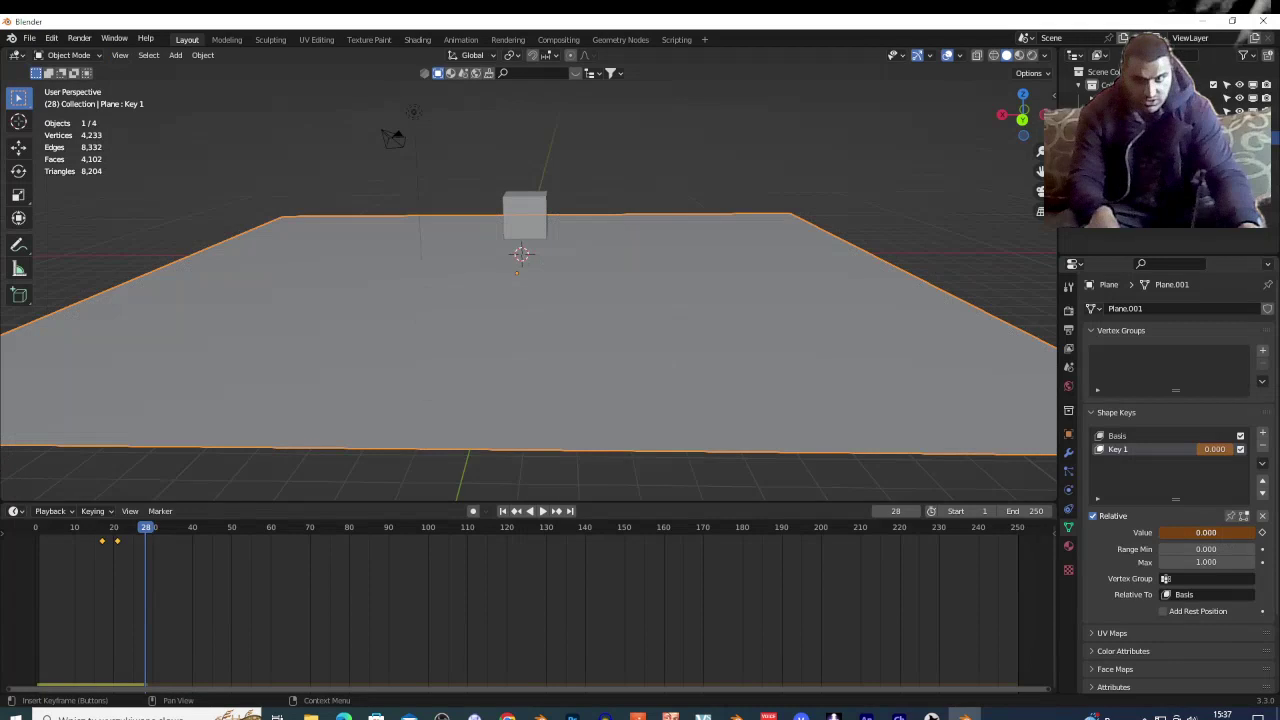
- Extrude a small patch of faces upward into a block beside the large pit, and set the Key 1 value to 0.898 in Object Mode
{"action": "key", "text": "Tab"}
{"action": "left_click_drag", "start_coordinate": [743, 310], "coordinate": [847, 349]}
{"action": "key", "text": "e"}
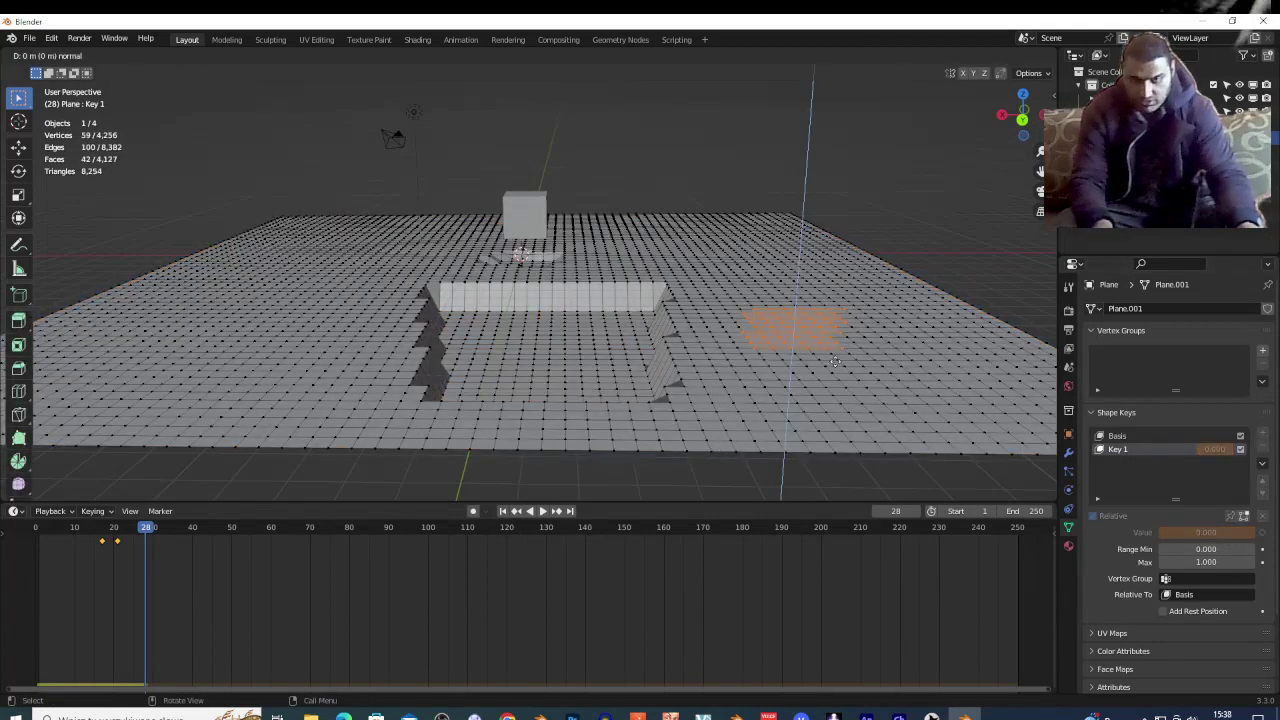
{"action": "left_click", "coordinate": [851, 274]}
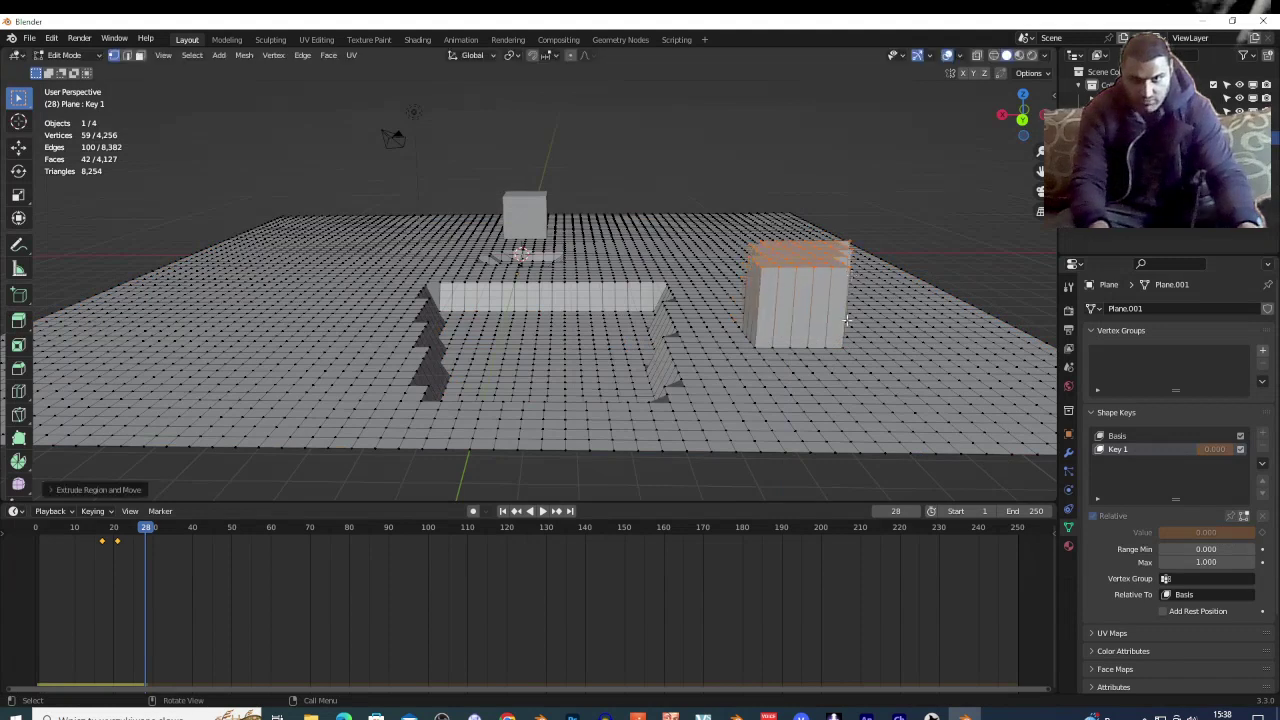
{"action": "key", "text": "Tab"}
{"action": "left_click_drag", "start_coordinate": [1189, 537], "coordinate": [1247, 537]}
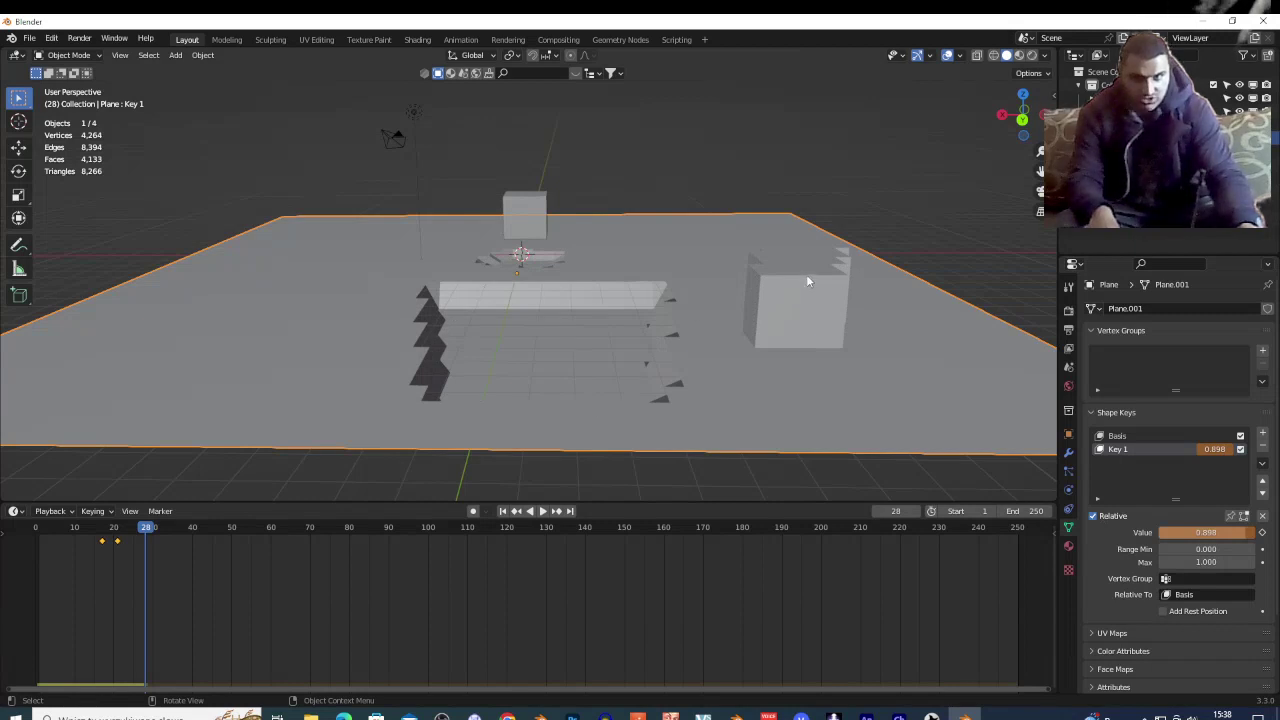
- In Edit Mode, lower a patch of vertices opposite the raised block by about 0.2 m along Z
{"action": "key", "text": "Tab"}
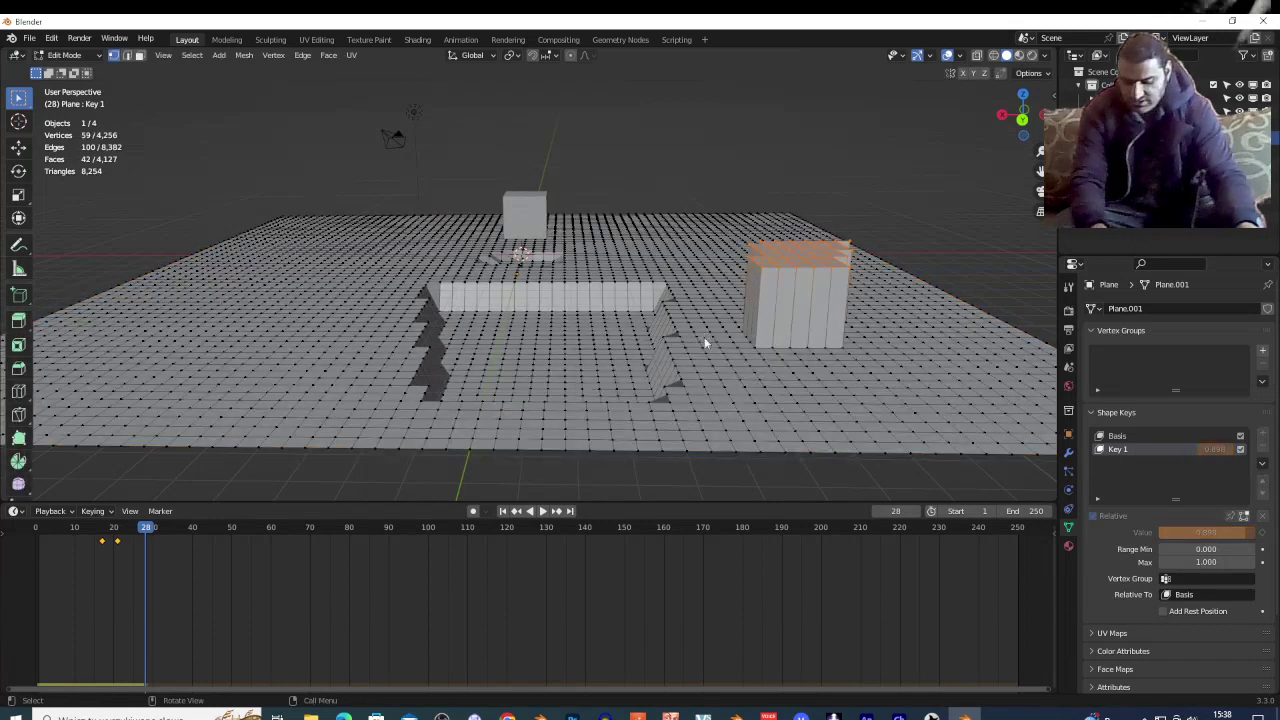
{"action": "key", "text": "Tab"}
{"action": "key", "text": "Tab"}
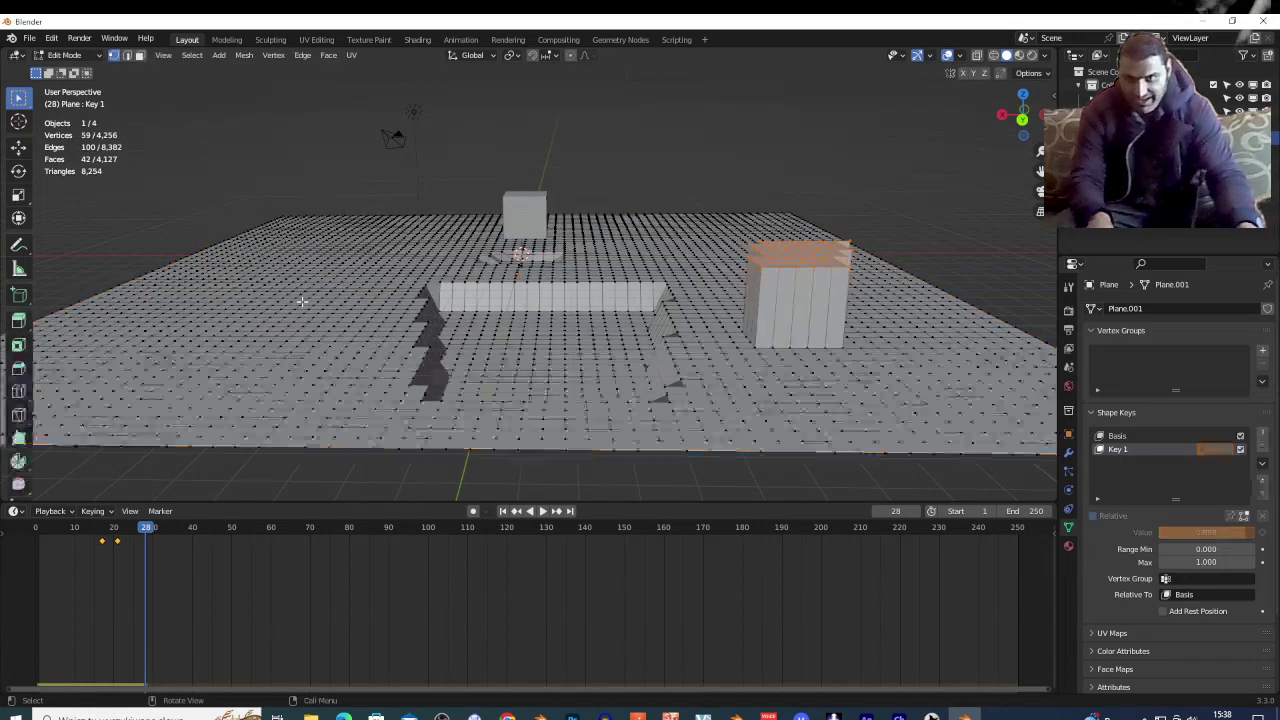
{"action": "left_click_drag", "start_coordinate": [211, 241], "coordinate": [318, 294]}
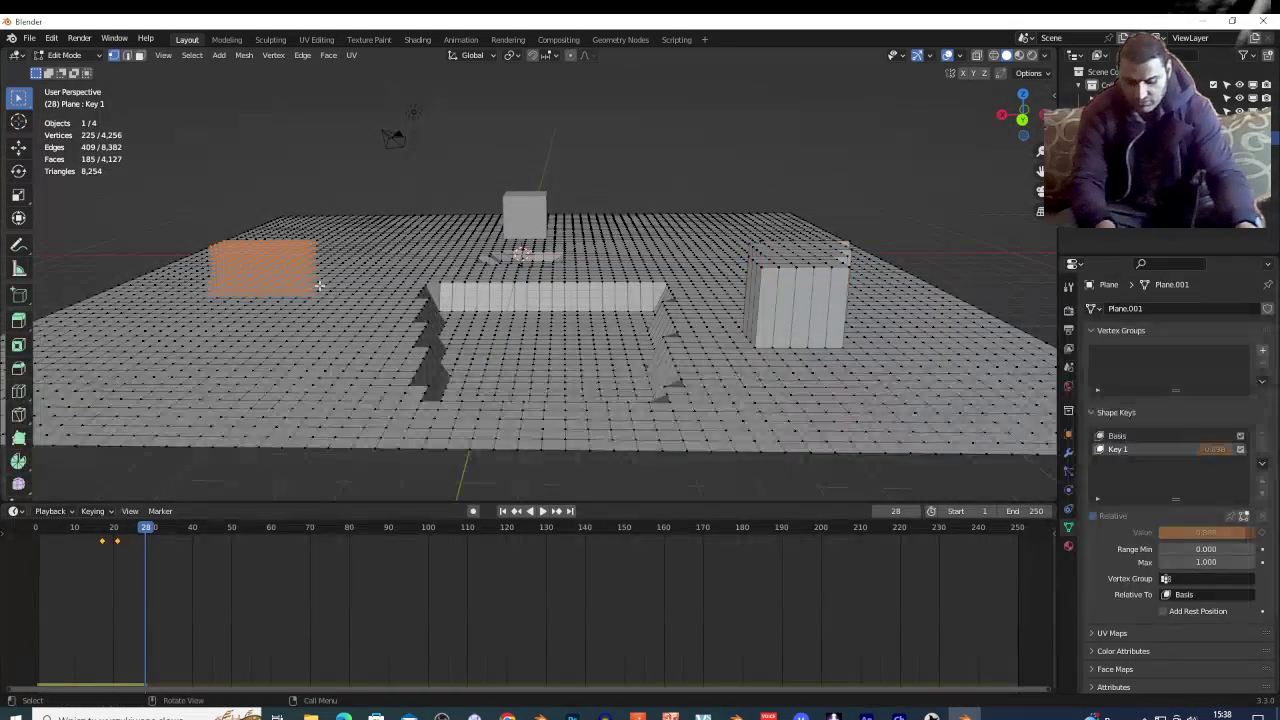
{"action": "key", "text": "g"}
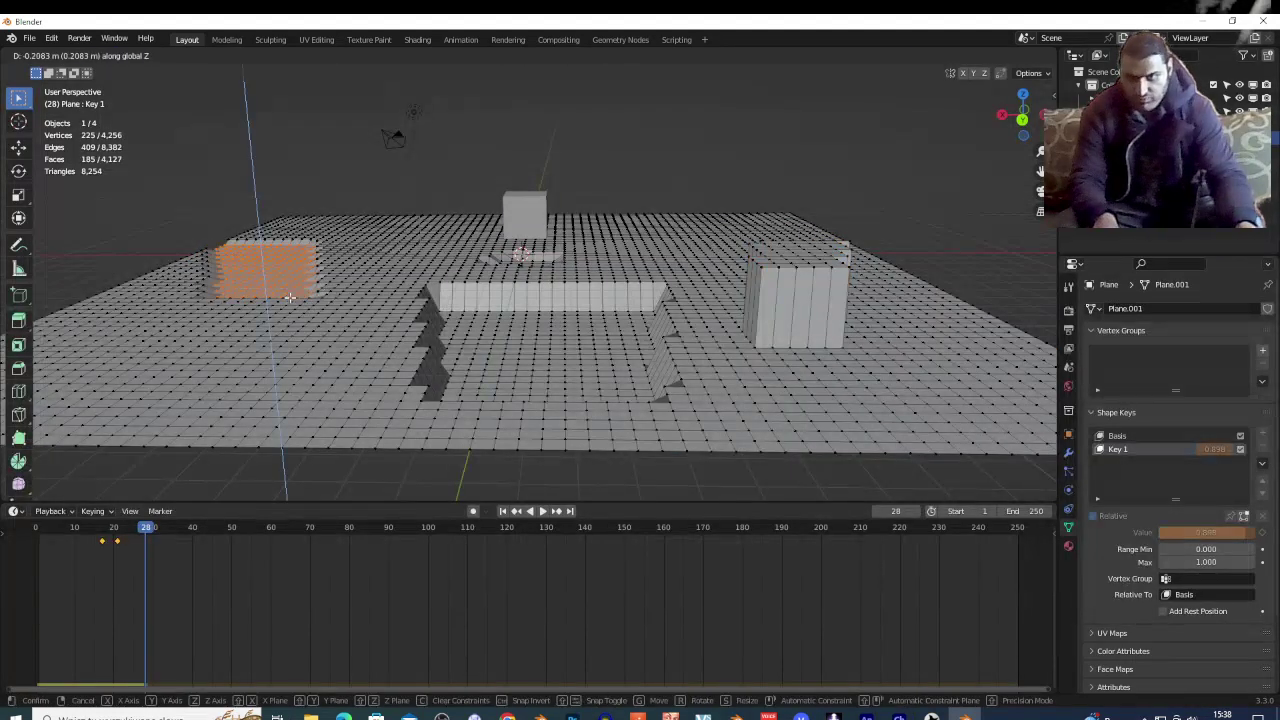
{"action": "left_click", "coordinate": [316, 225]}
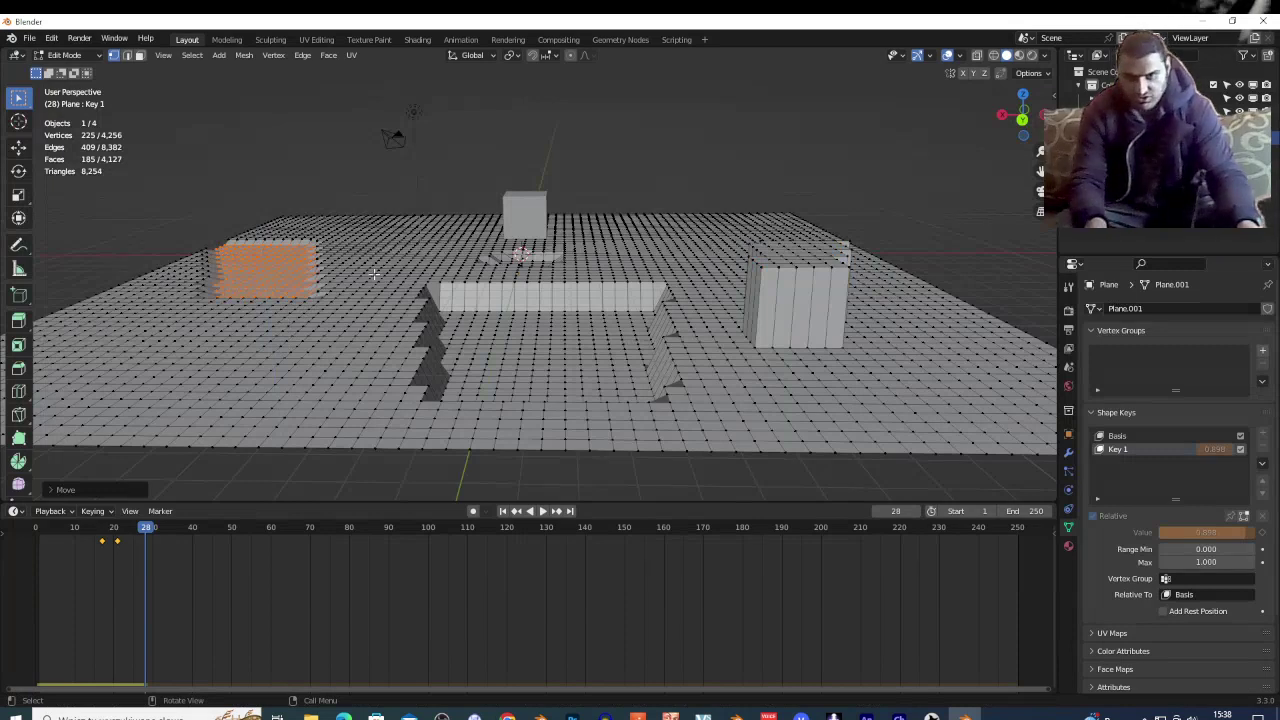
- Return to Object Mode, set the Key 1 value to 1.000, and insert a keyframe for it at frame 28
{"action": "key", "text": "Tab"}
{"action": "left_click_drag", "start_coordinate": [1207, 537], "coordinate": [1165, 532]}
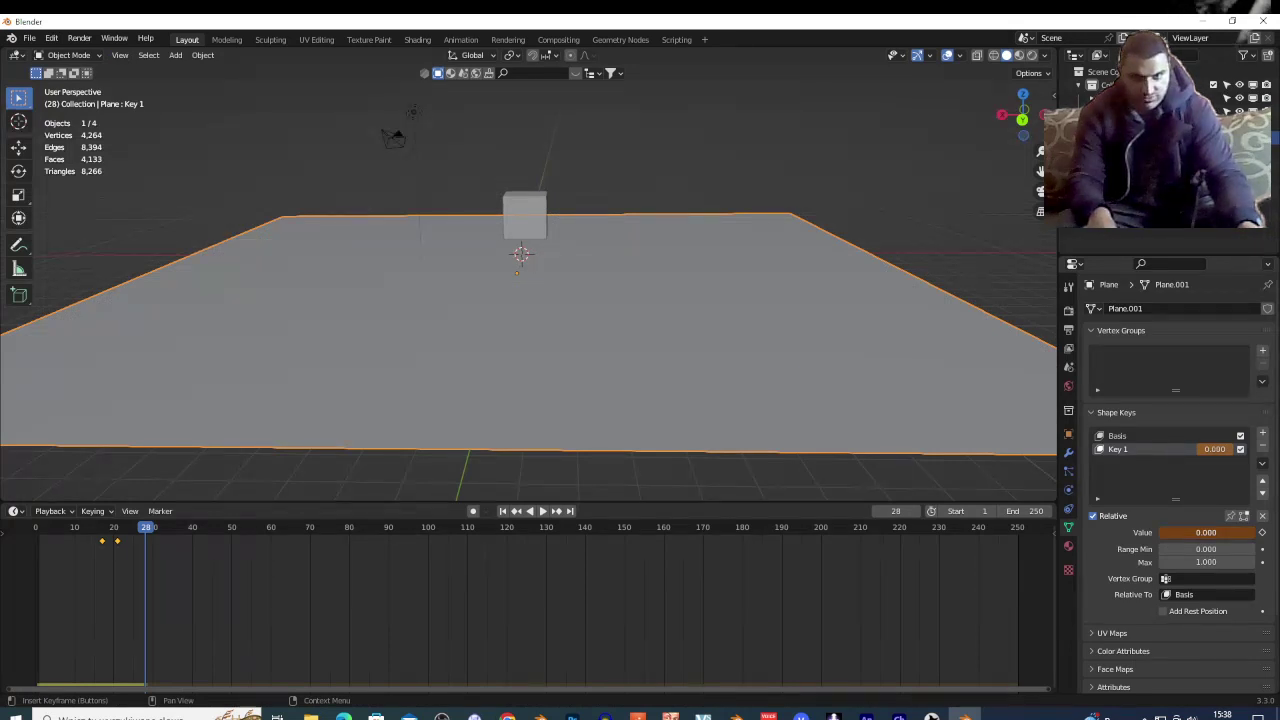
{"action": "left_click_drag", "start_coordinate": [1165, 532], "coordinate": [1262, 545]}
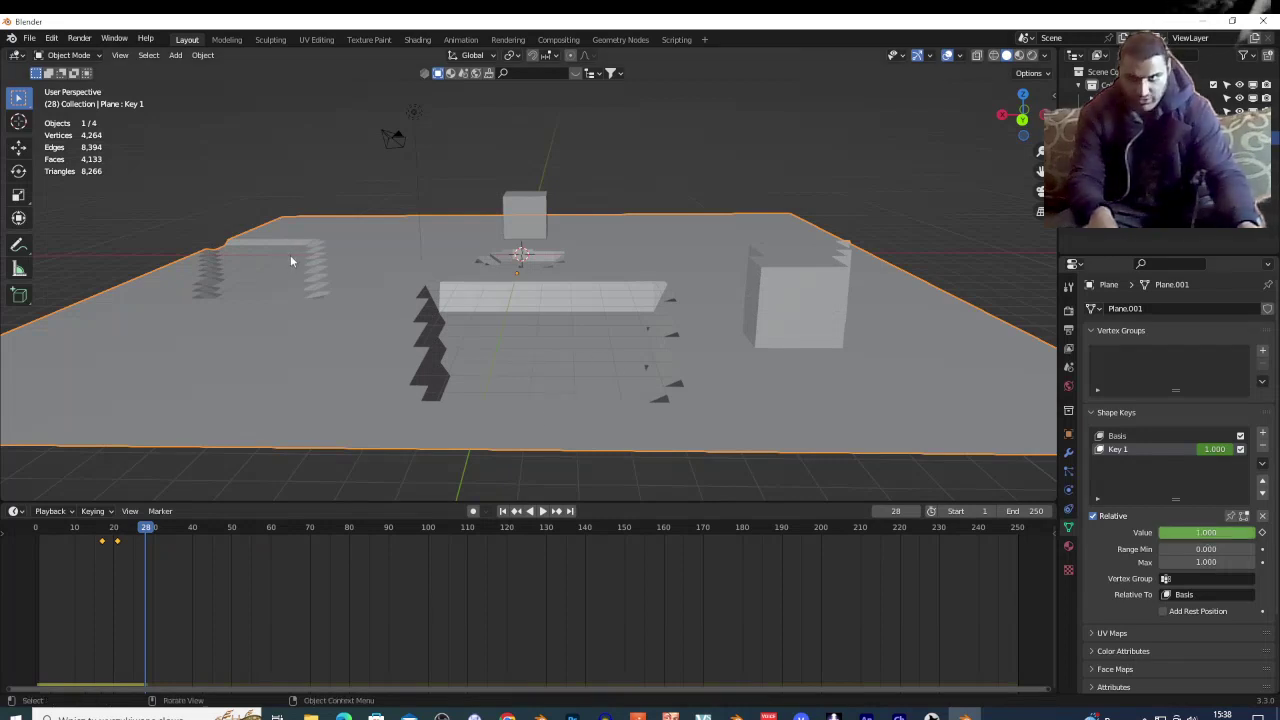
{"action": "left_click", "coordinate": [1262, 533]}
- Keyframe the Key 1 value at 0.000 on about frame 37 and at 1.000 on frame 51
{"action": "left_click", "coordinate": [180, 527]}
{"action": "left_click_drag", "start_coordinate": [1207, 535], "coordinate": [1168, 535]}
{"action": "left_click", "coordinate": [1262, 533]}
{"action": "left_click", "coordinate": [235, 527]}
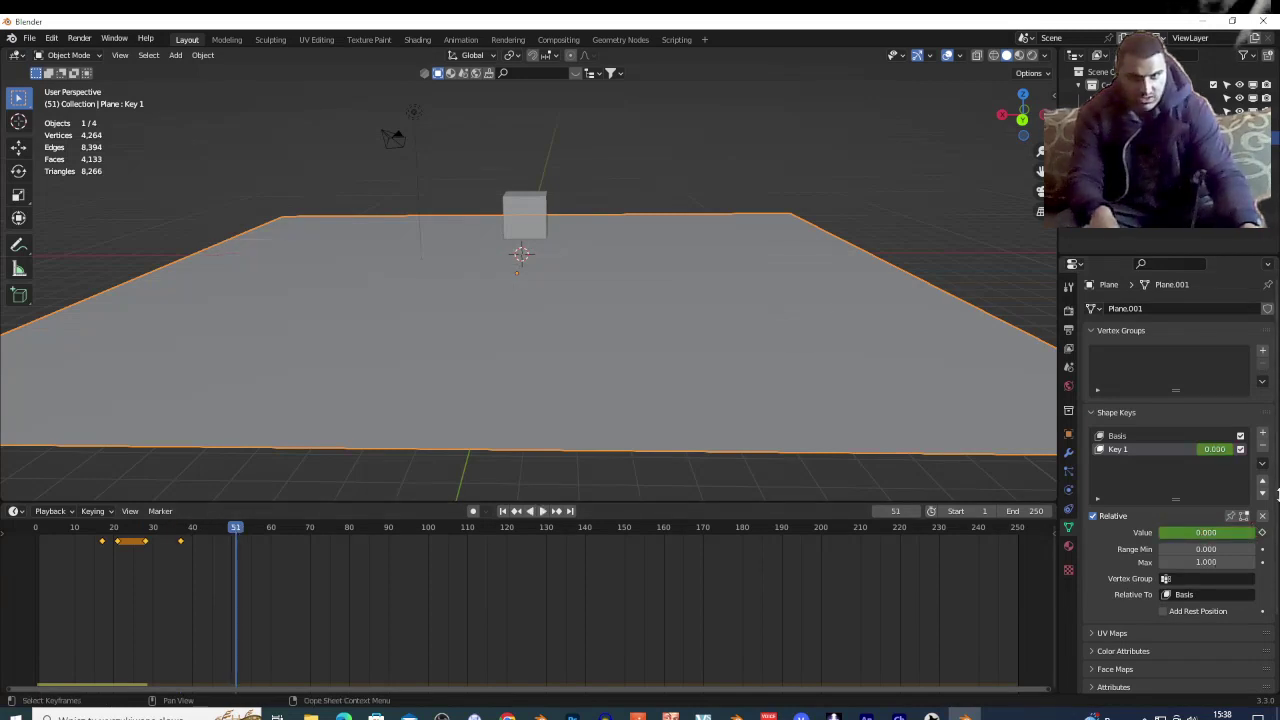
{"action": "left_click_drag", "start_coordinate": [1246, 533], "coordinate": [1256, 533]}
{"action": "left_click", "coordinate": [1262, 533]}
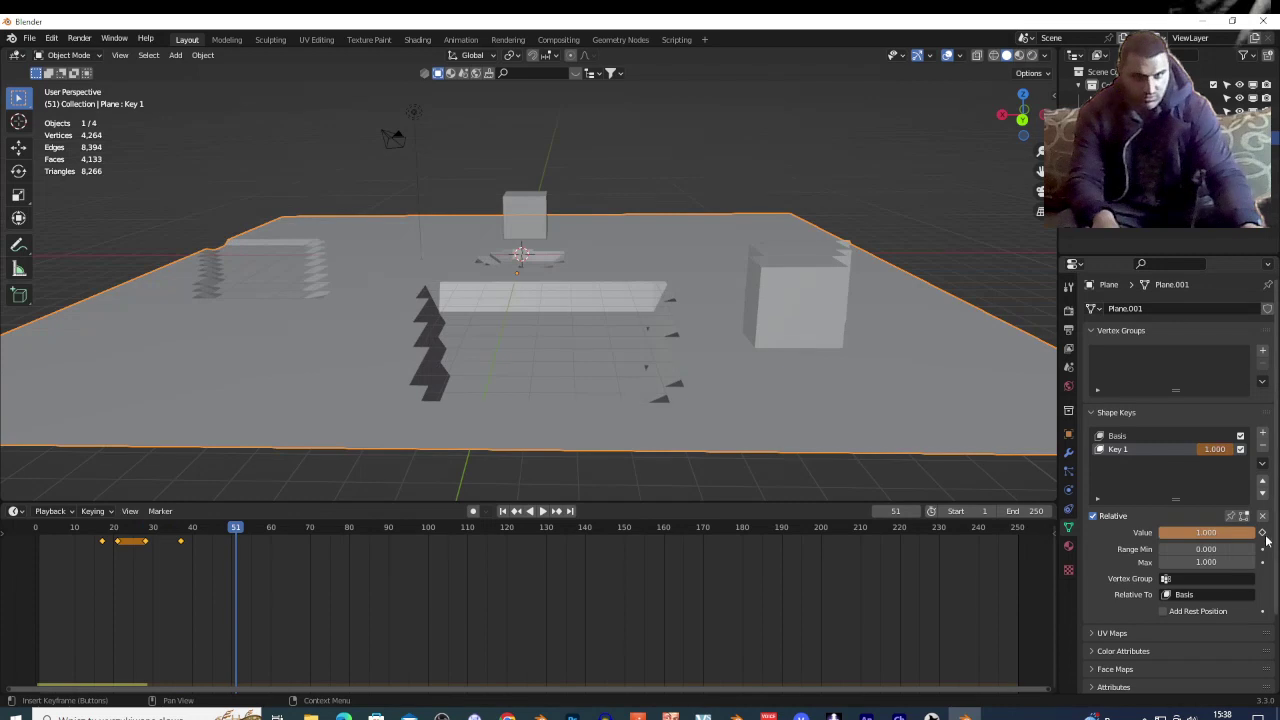
- Play the animation from about frame 38 to review the Key 1 shape changes, and stop playback at frame 65
{"action": "left_click", "coordinate": [184, 527]}
{"action": "key", "text": "space"}
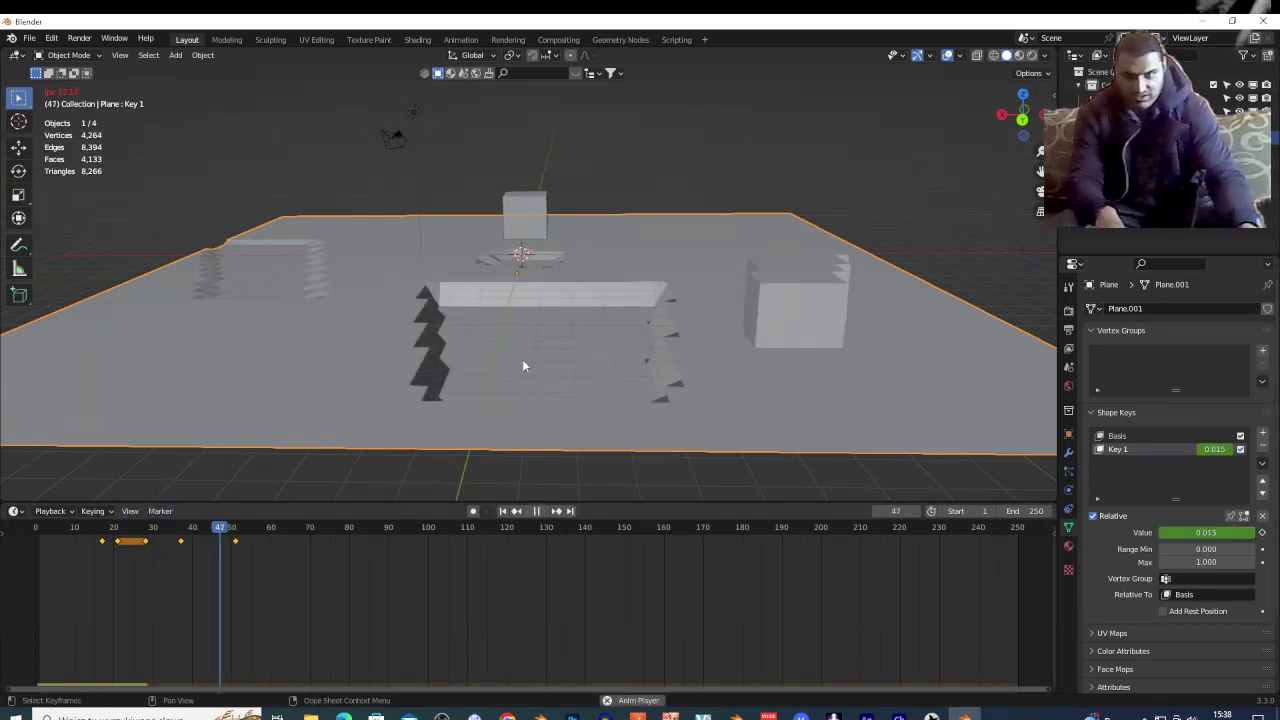
{"action": "key", "text": "space"}
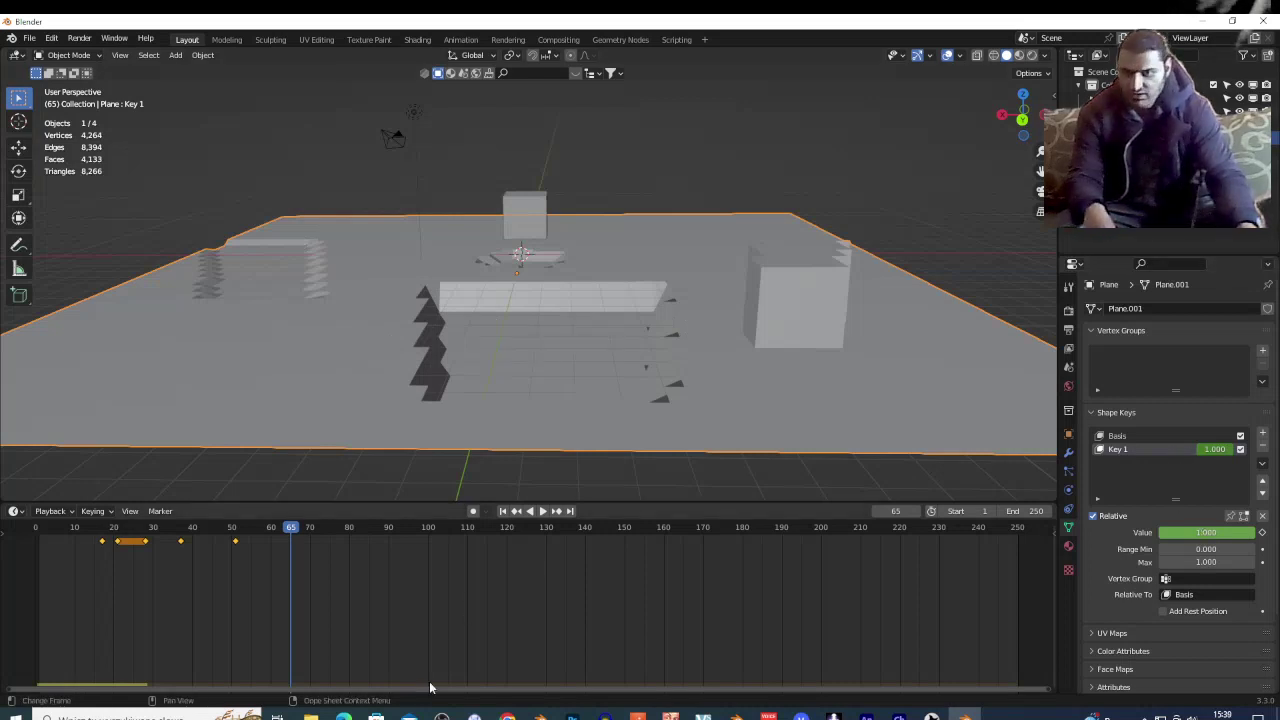
{"action": "left_click", "coordinate": [441, 714]}
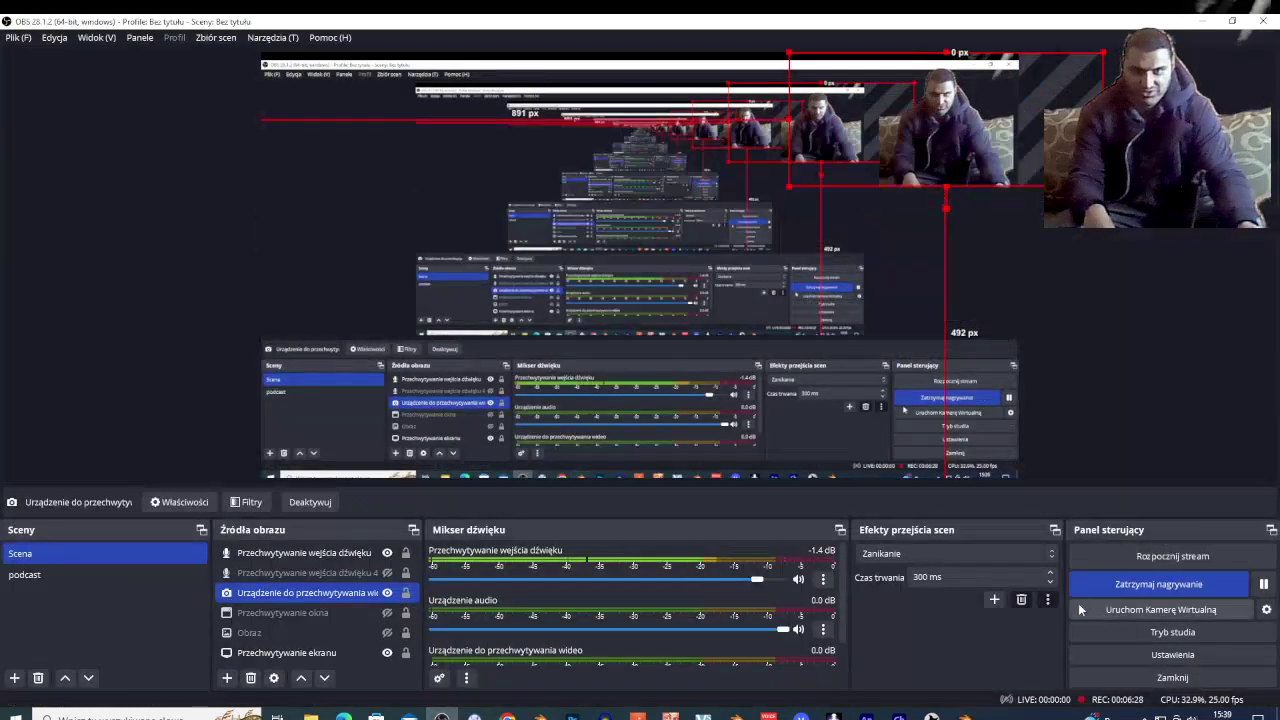